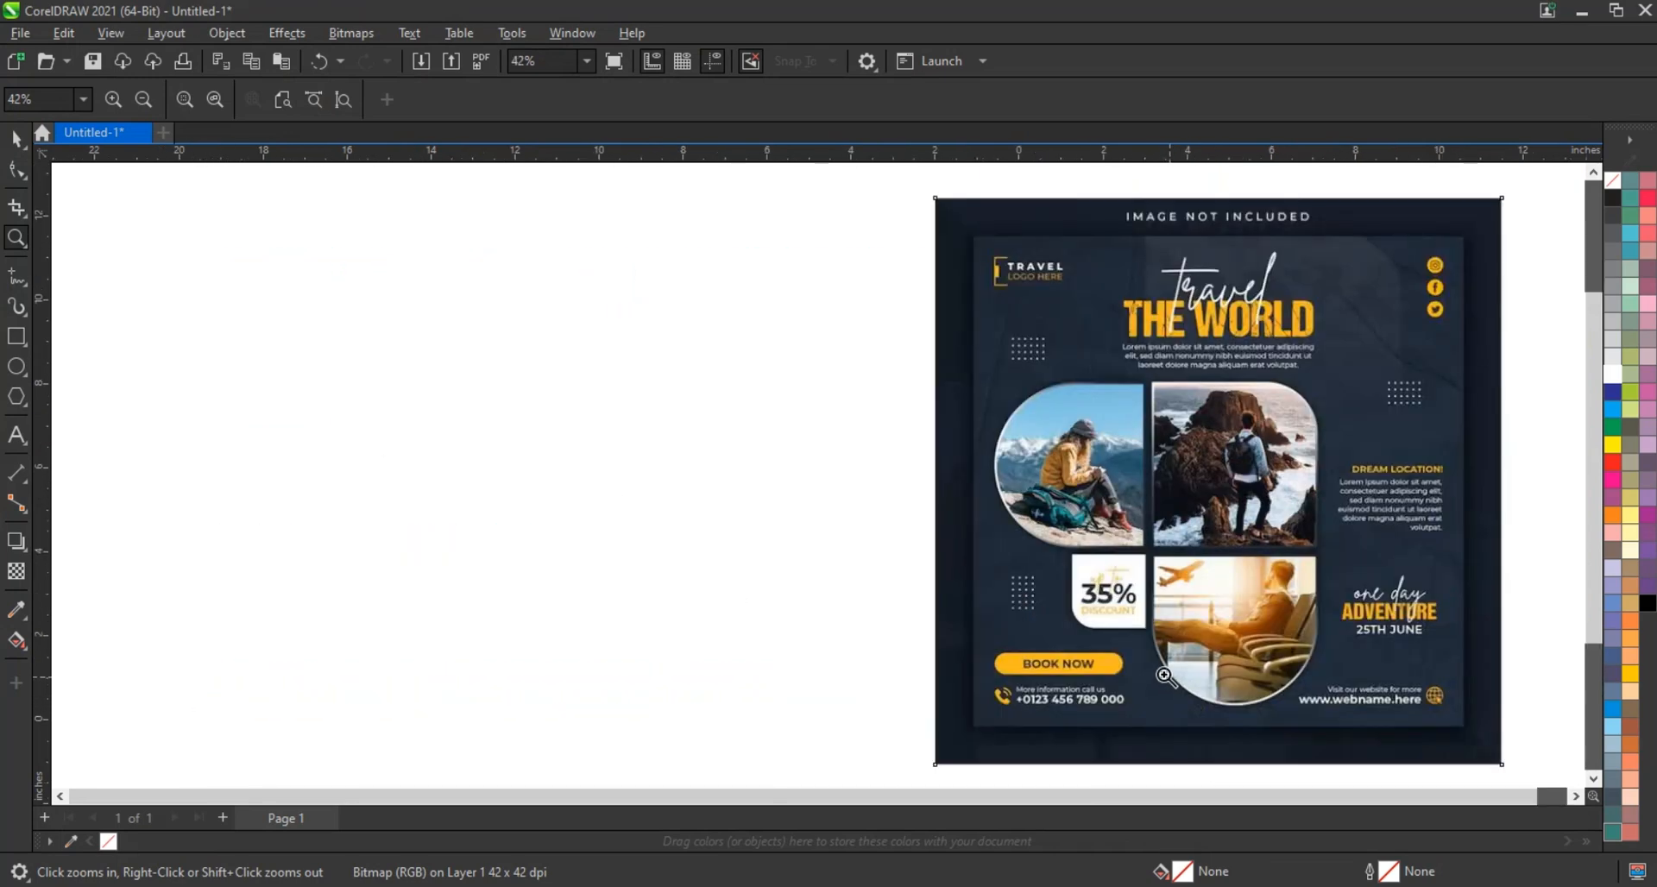
Draw a 13.244-inch square rectangle to the left of the travel post reference
click(15, 336)
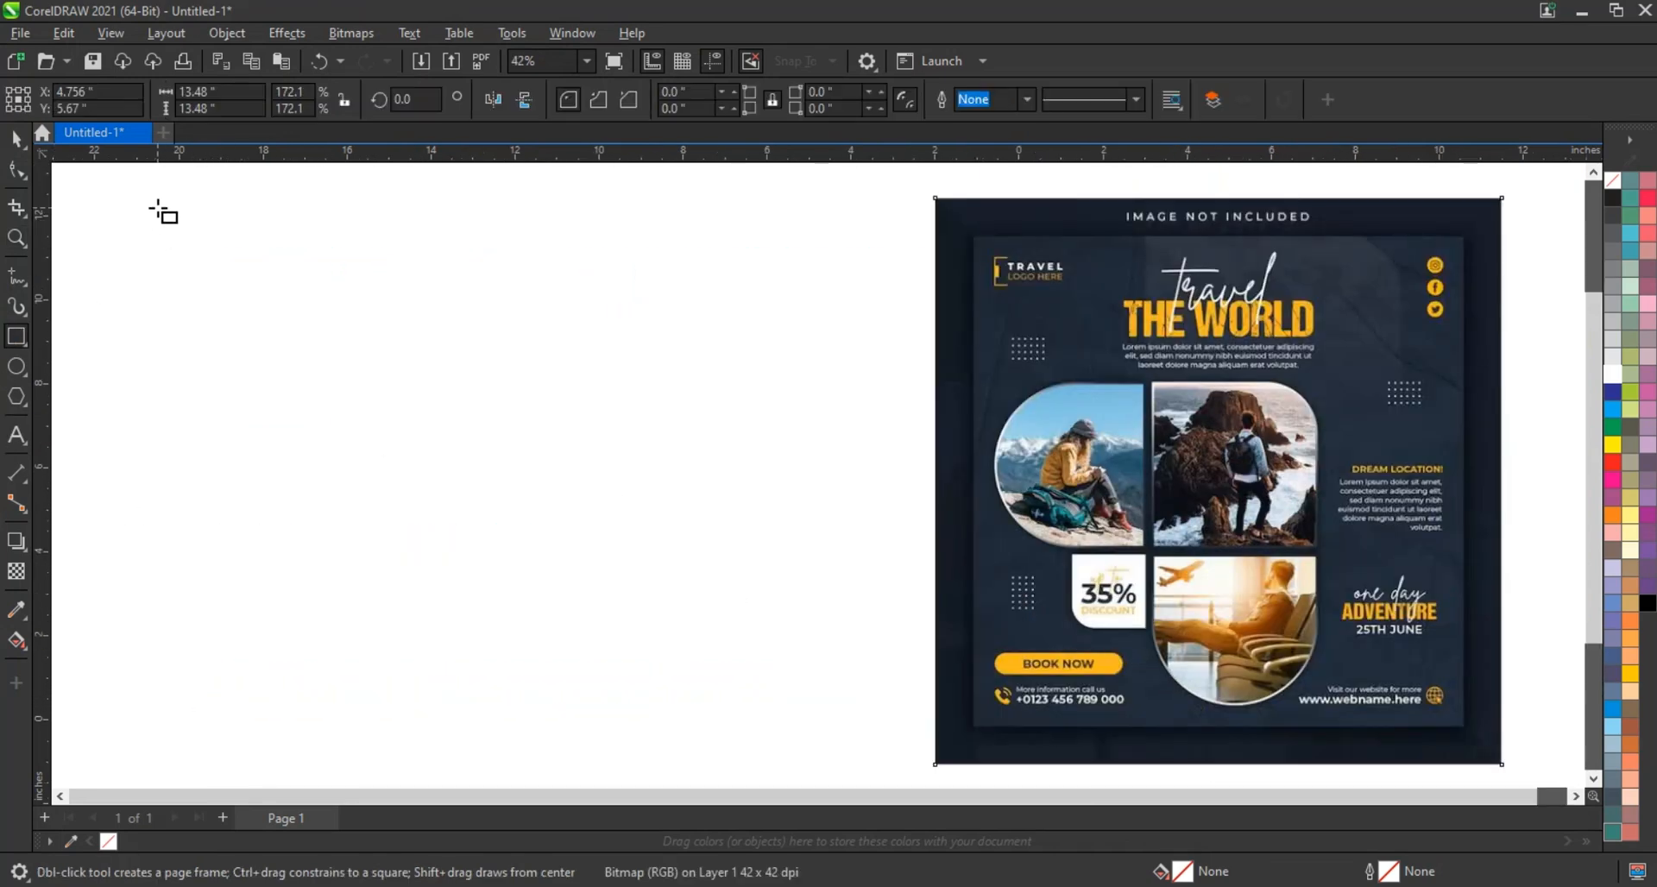
drag(159, 210, 499, 766)
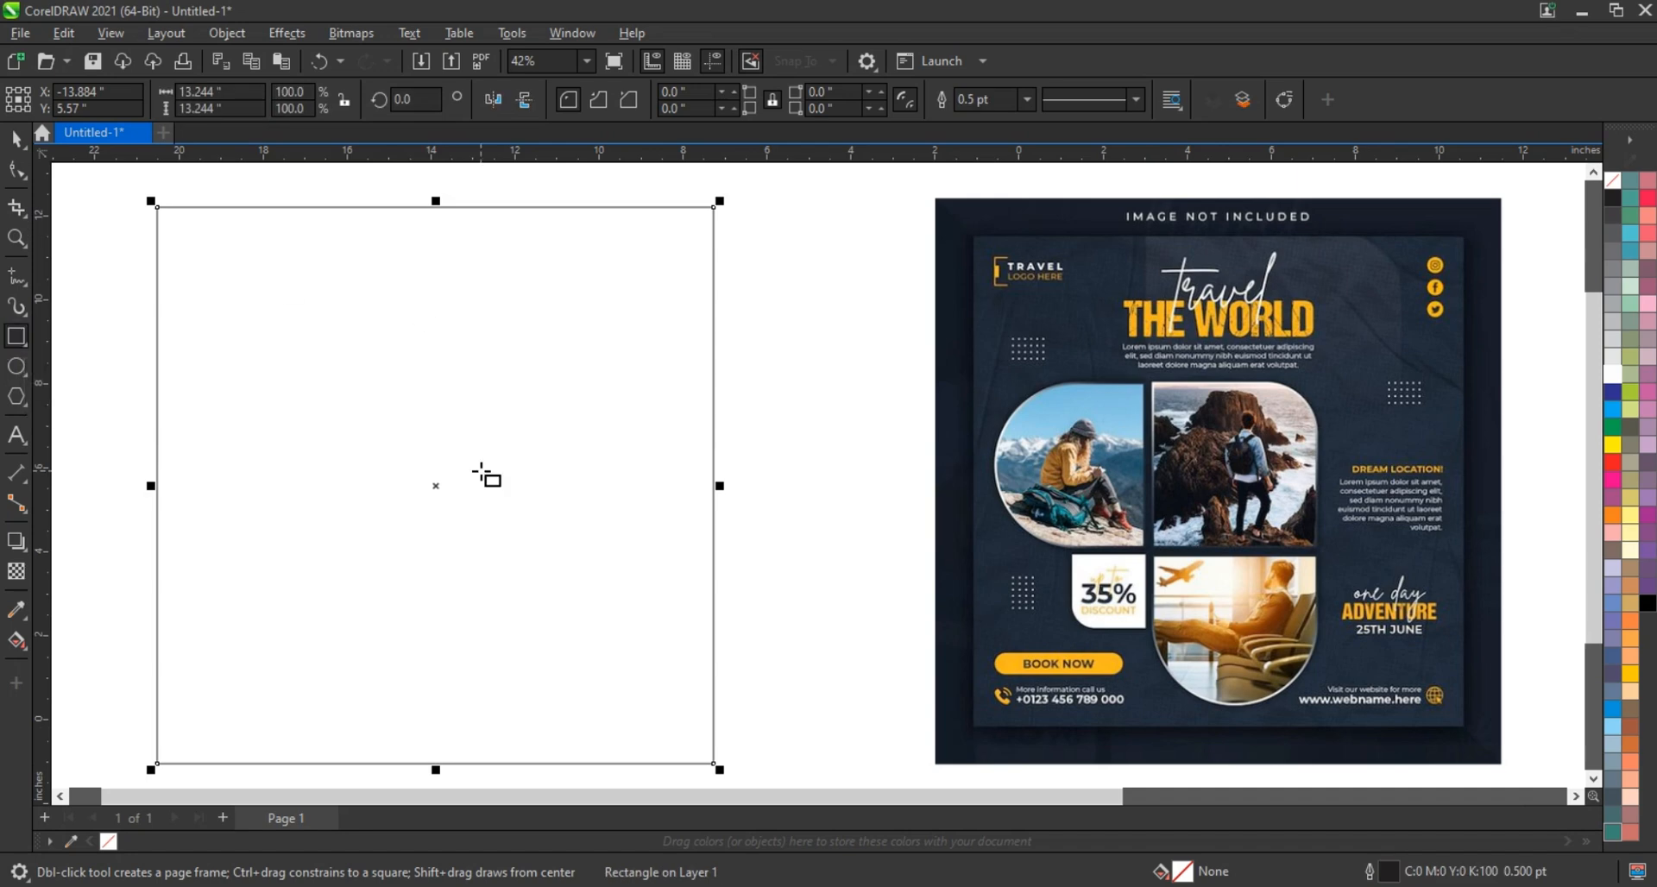
click(15, 138)
click(747, 425)
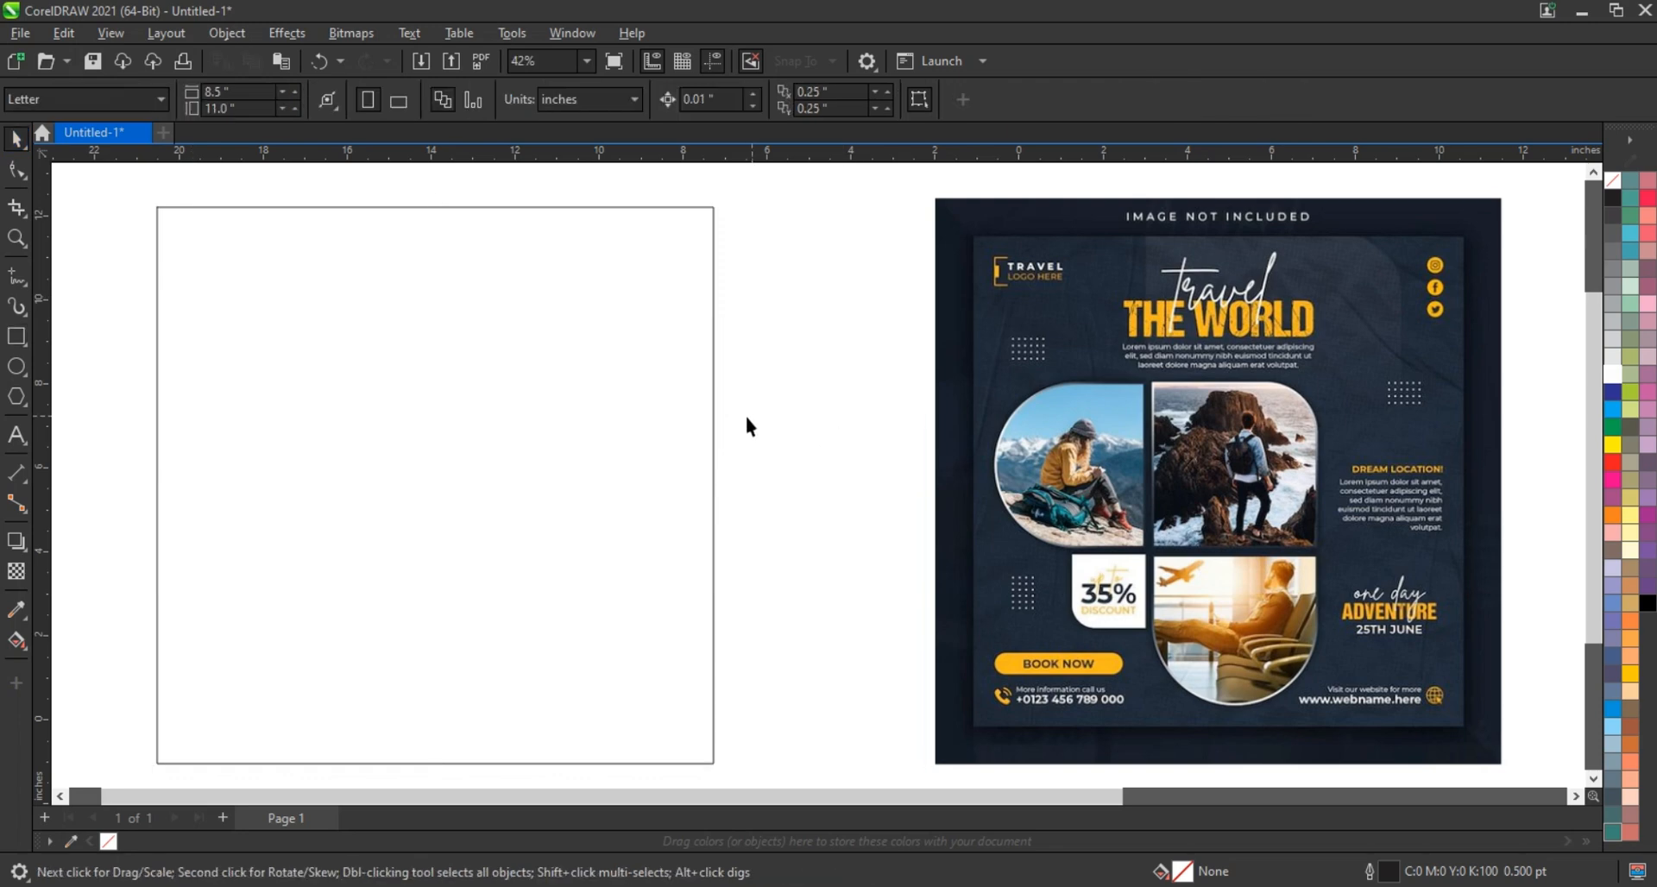
click(15, 339)
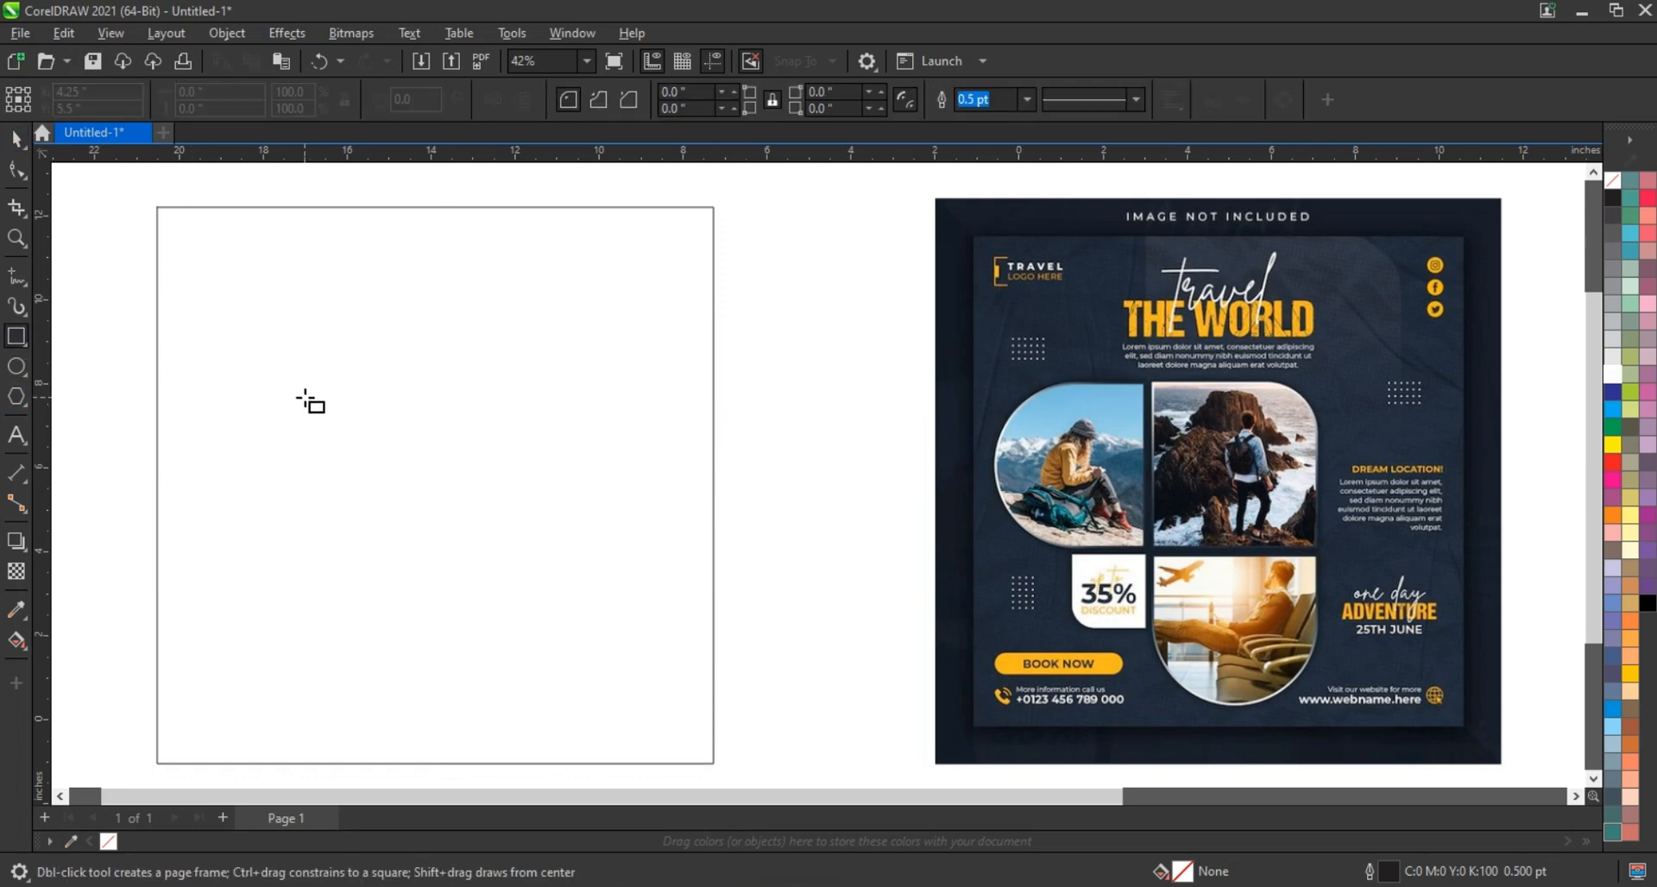
Draw an 8.287 × 4.415-inch rectangle inside the square and round its left end into a semicircle
drag(287, 383, 635, 569)
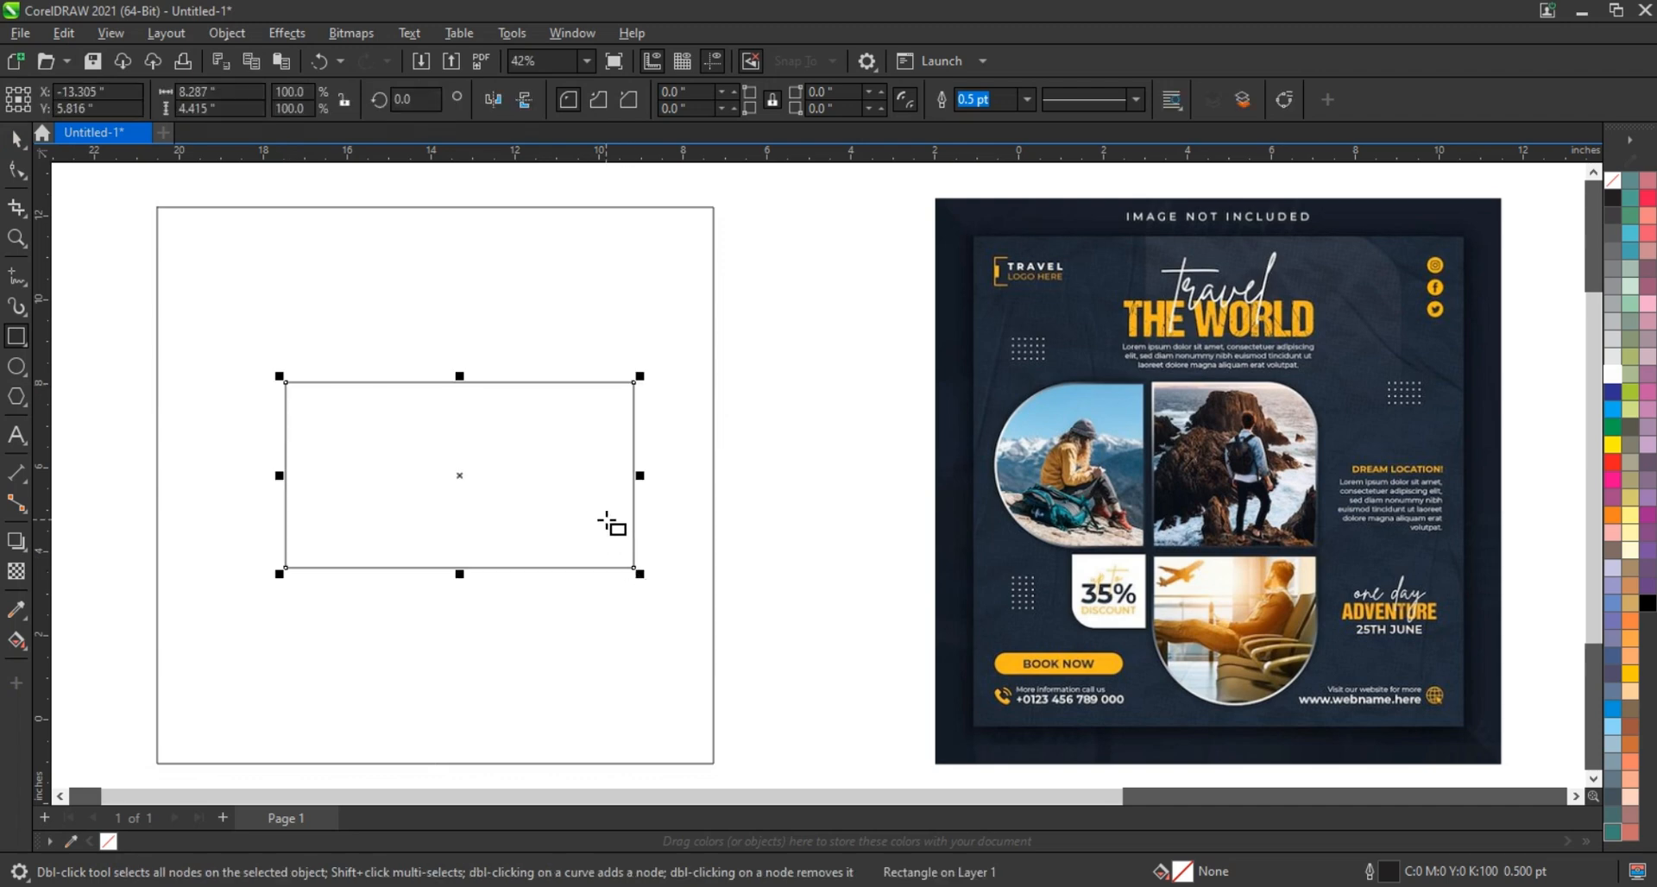
click(17, 169)
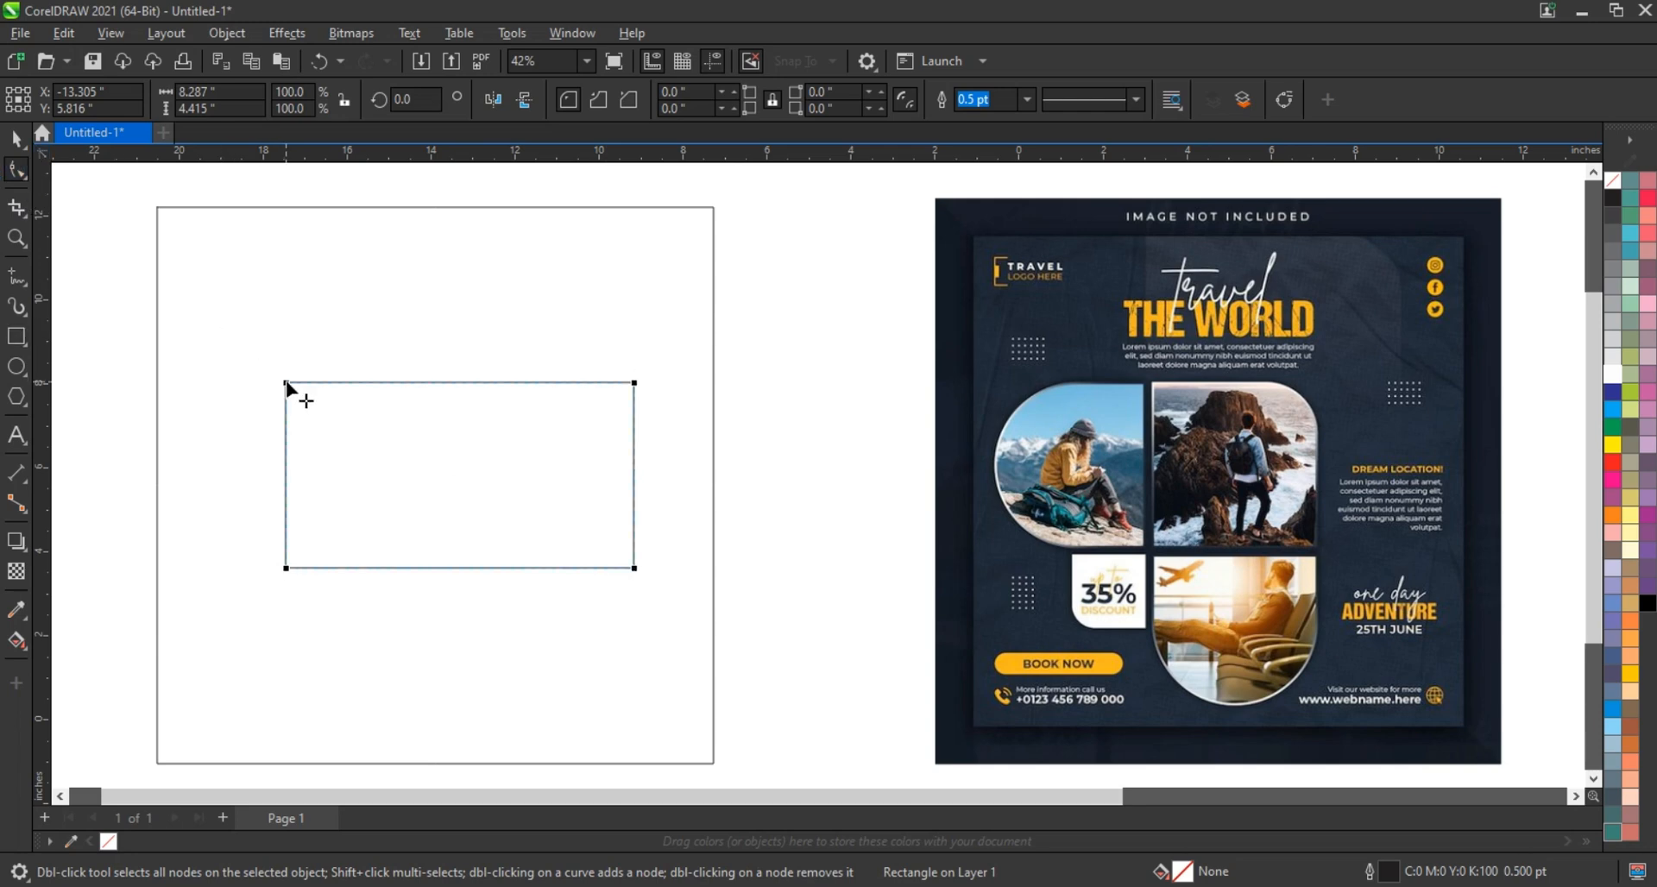
drag(287, 384, 421, 382)
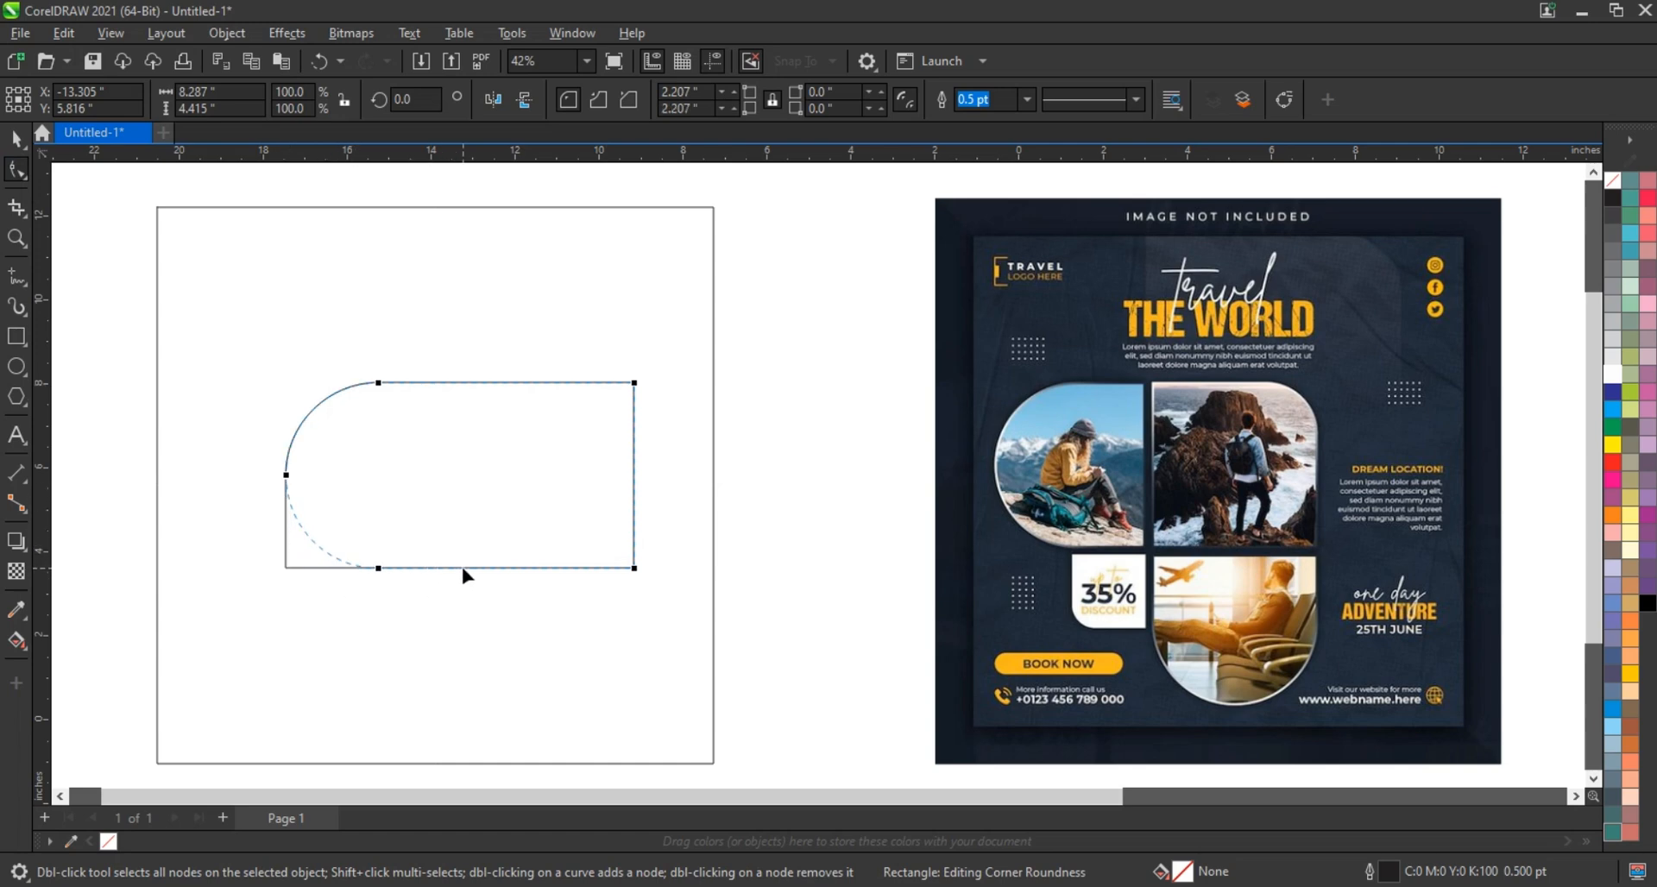
drag(467, 570, 467, 569)
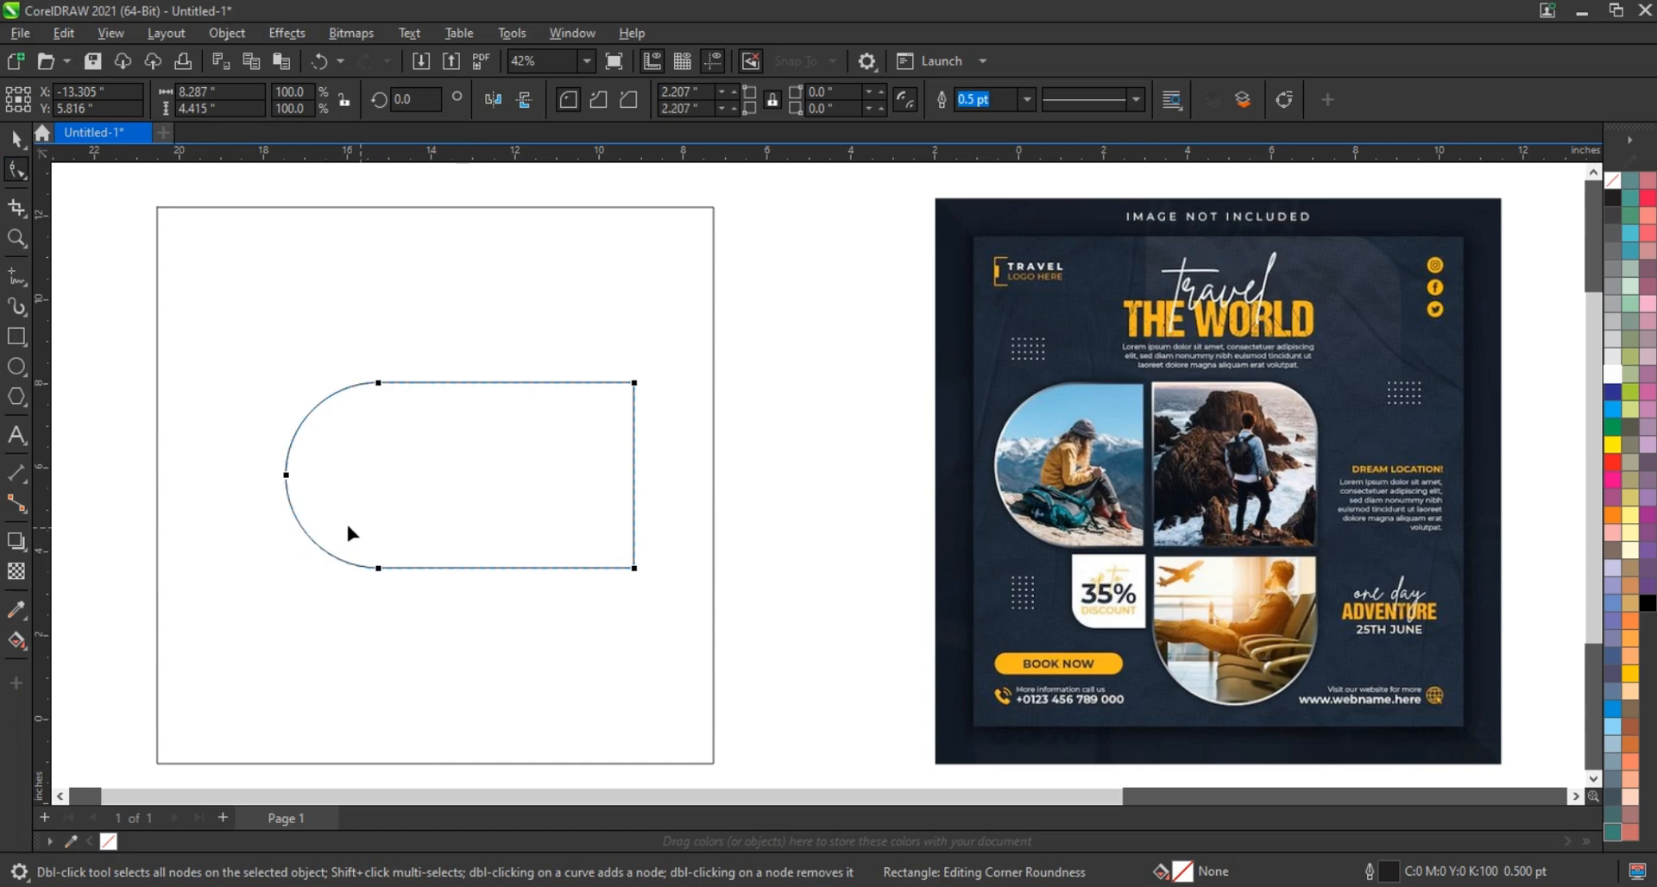
click(15, 138)
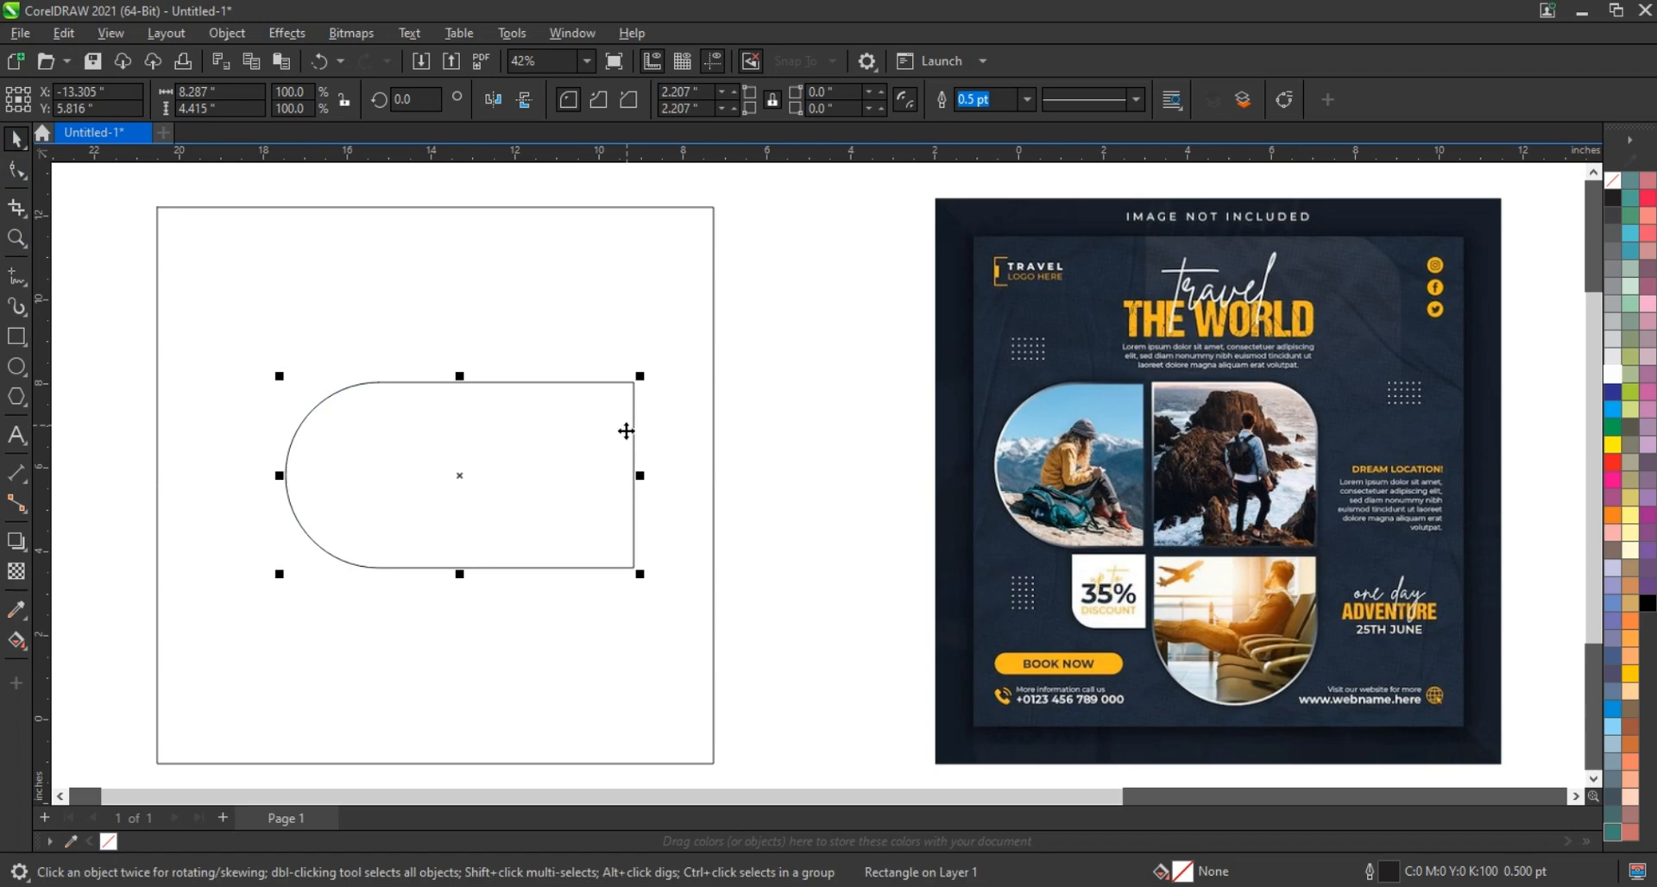
Round the rectangle's top-right corner by 1.11 inches
click(15, 170)
drag(636, 389, 635, 430)
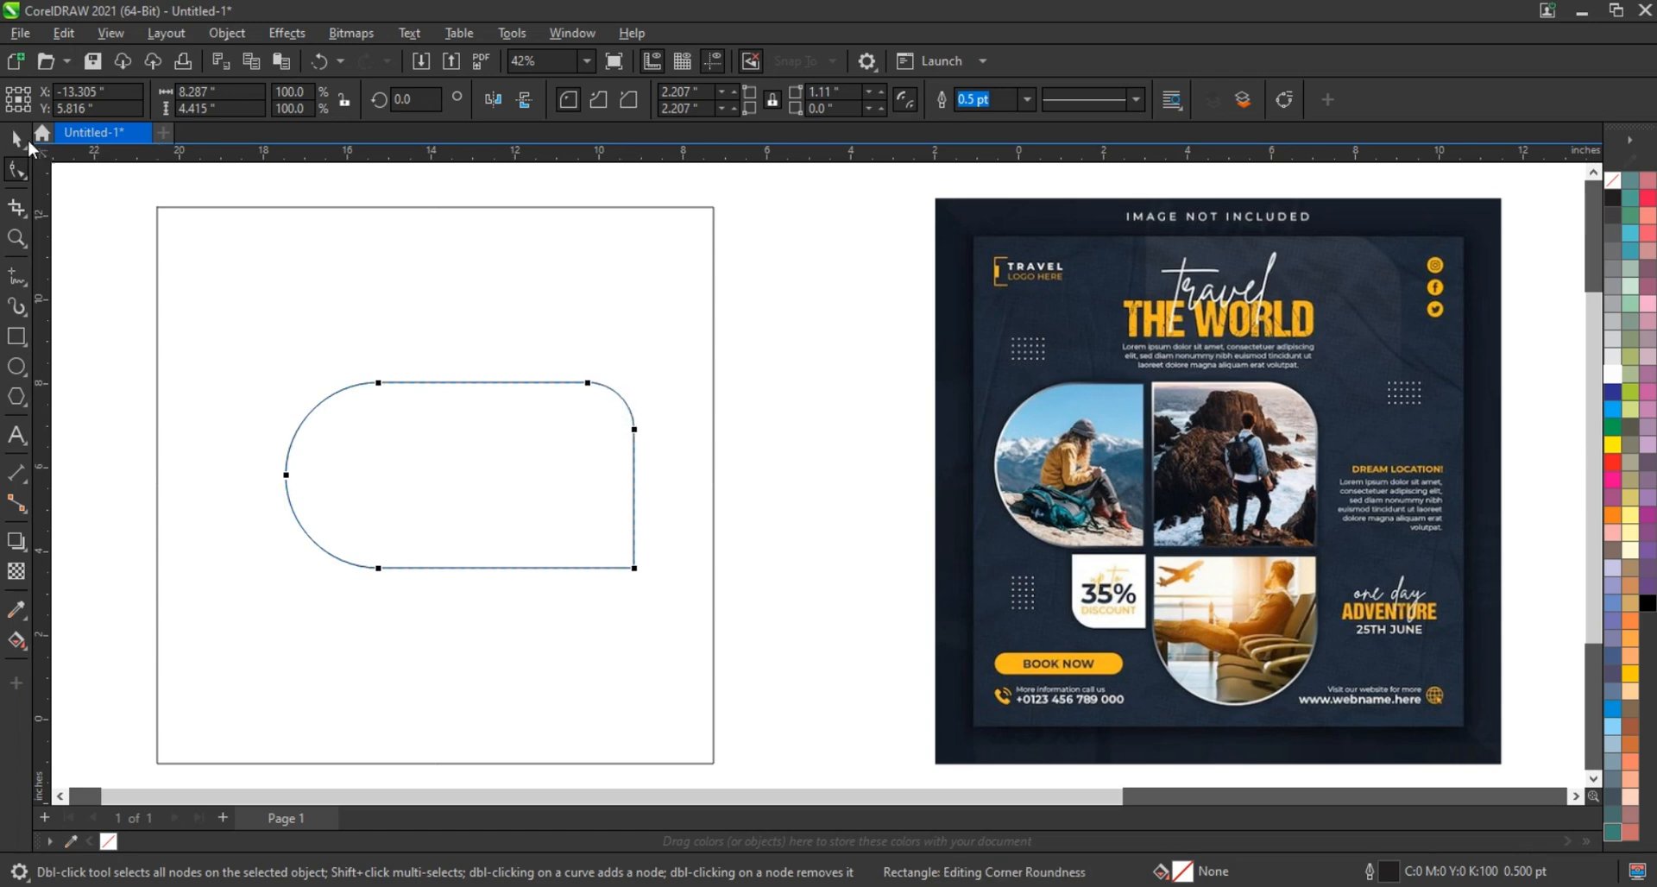
click(15, 138)
click(809, 457)
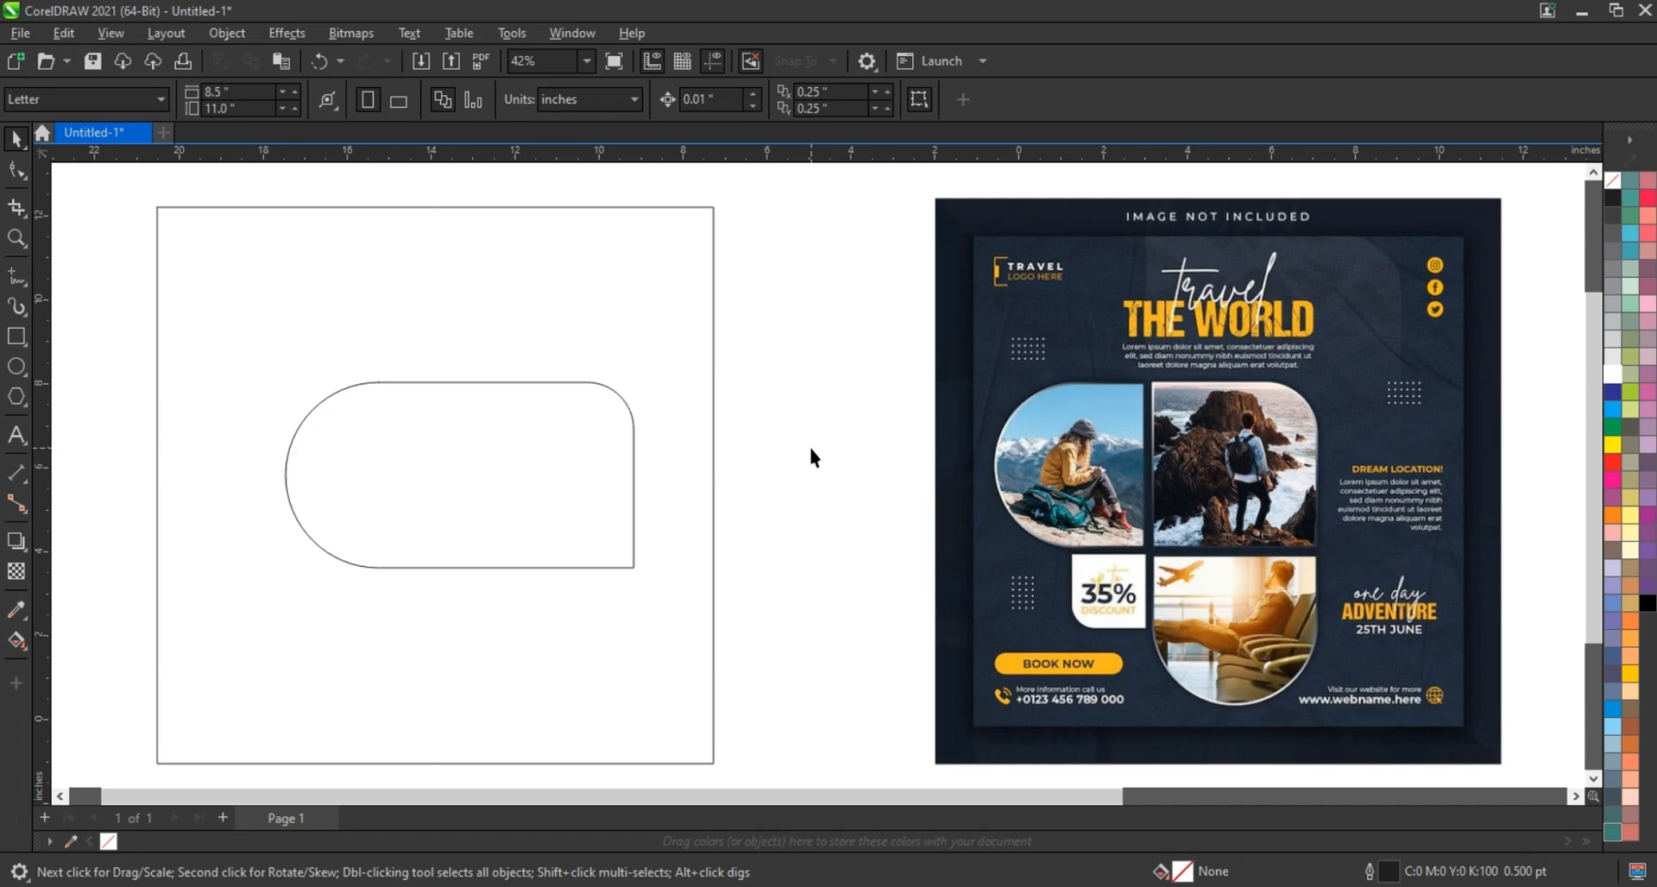
Make a 90°-rotated copy of the rounded rectangle, aligned with the original's right and top edges
click(498, 450)
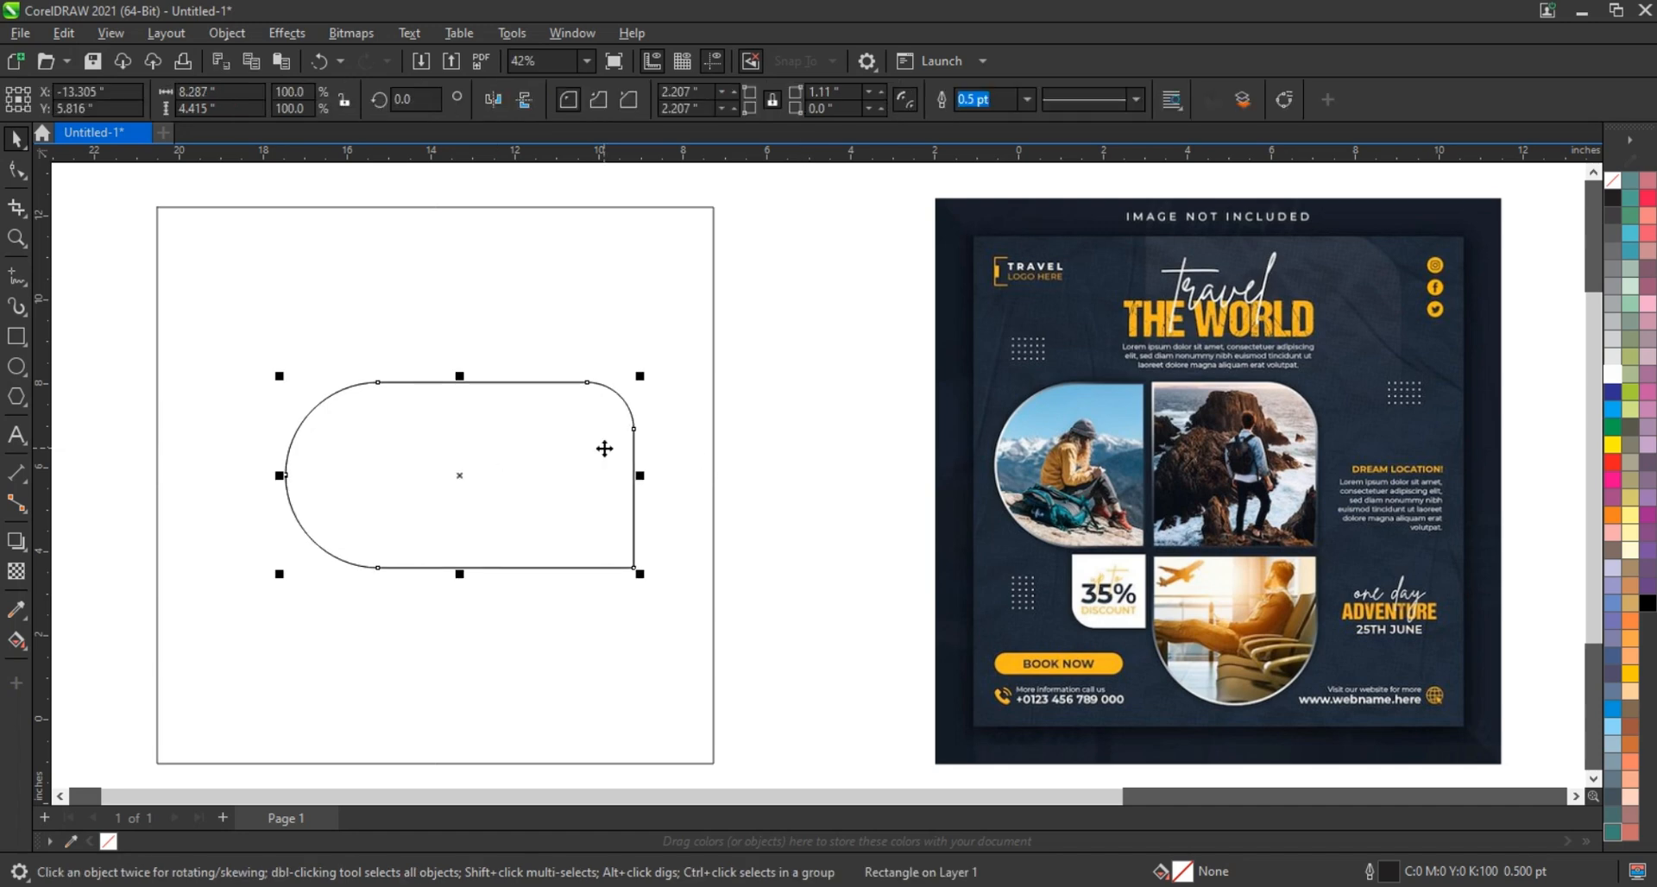
click(567, 426)
drag(635, 567, 536, 320)
shift+click(629, 449)
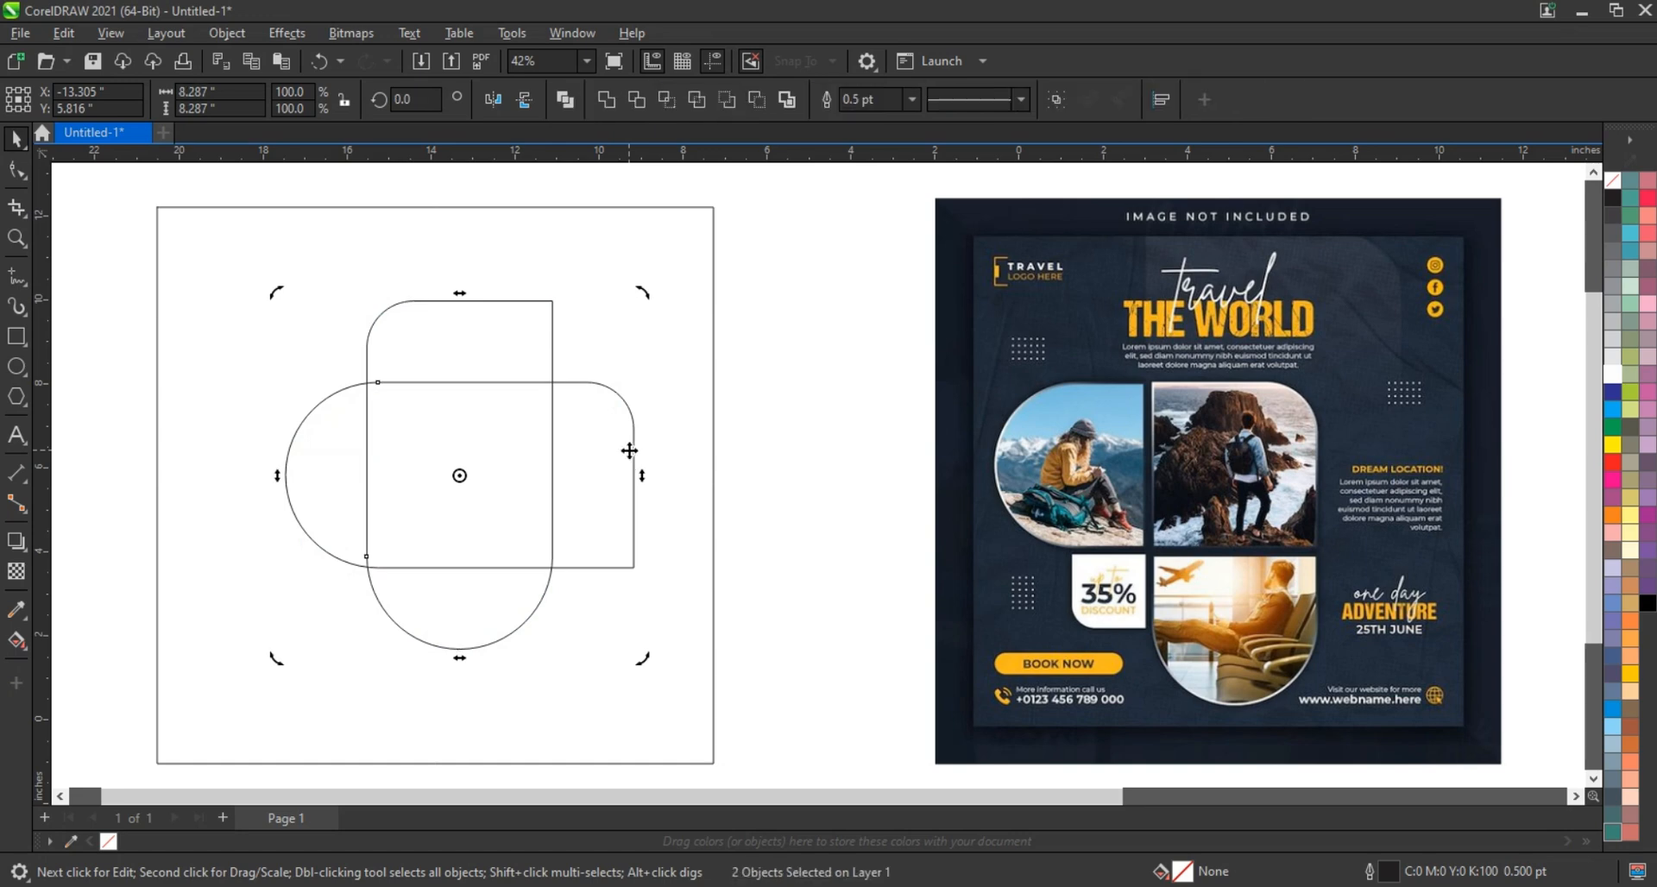
key(r)
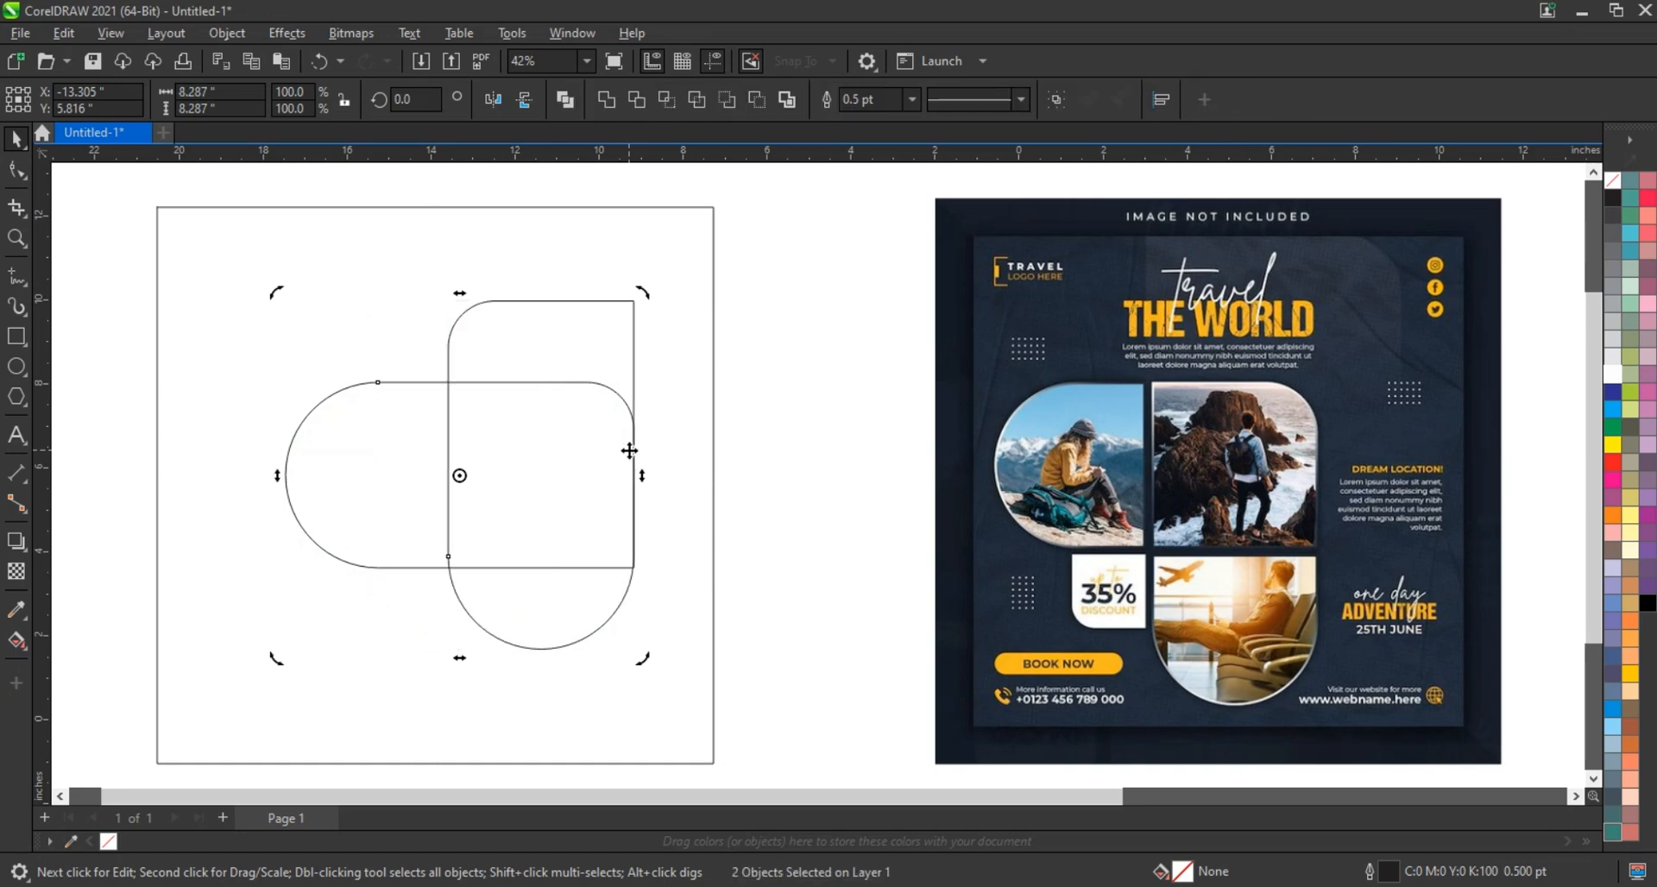
key(t)
click(785, 437)
Scale both rounded shapes up to about 9.273 inches and nudge them upward
drag(803, 308, 250, 753)
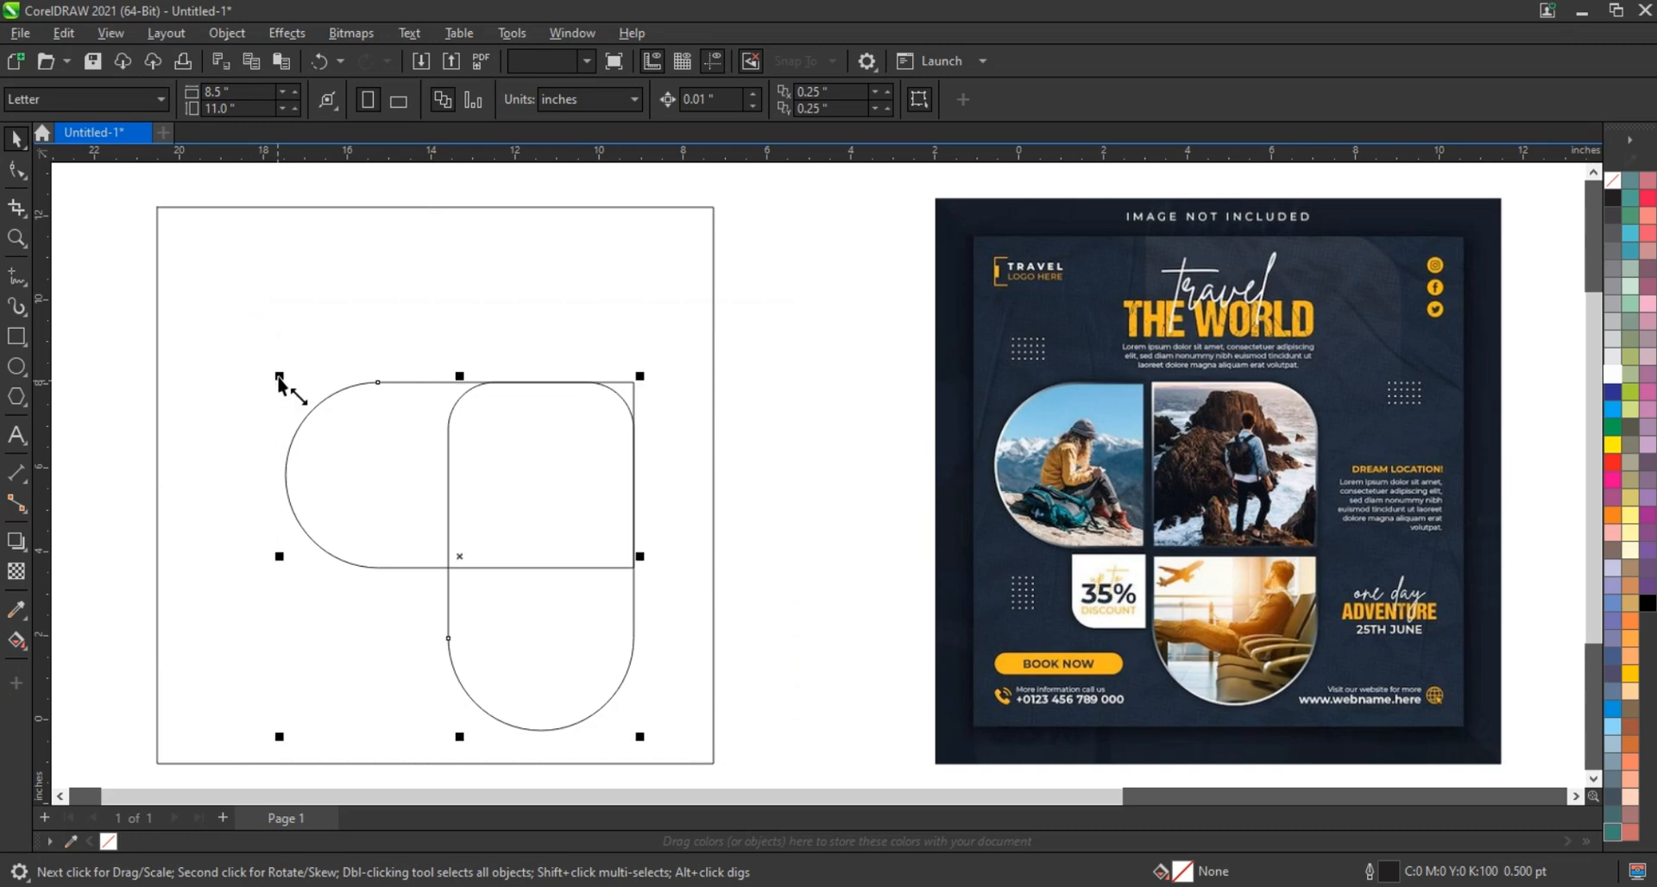
drag(288, 374, 262, 326)
drag(639, 354, 659, 335)
drag(529, 475, 532, 457)
click(787, 475)
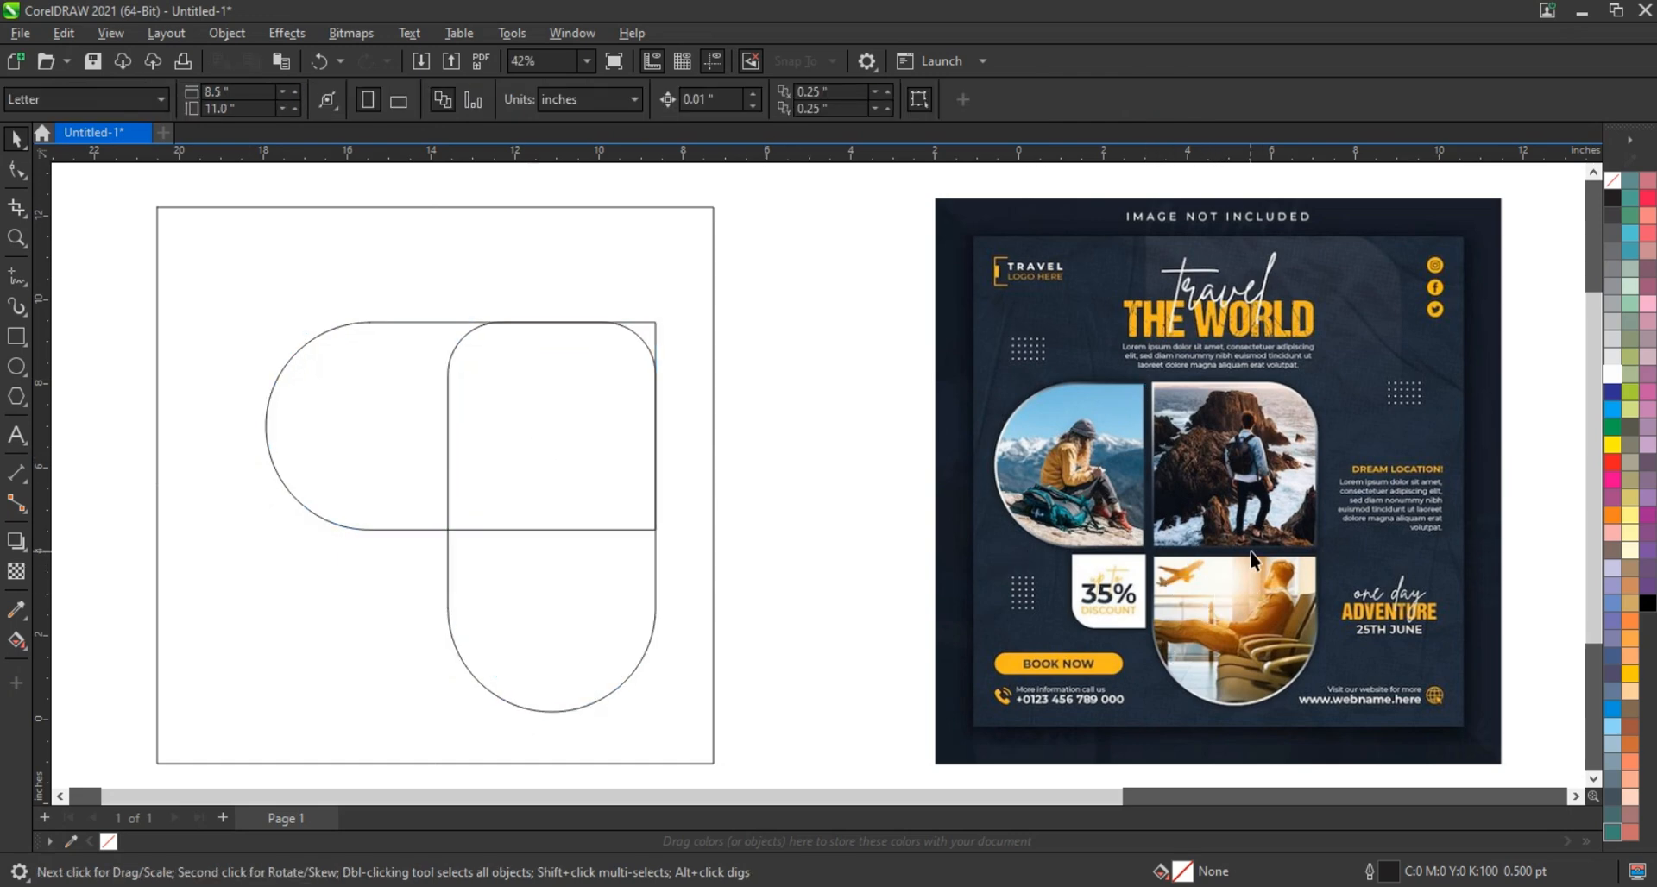
Draw two parallel vertical lines, stretch them taller and place them on the vertical shape's edge
click(16, 276)
drag(438, 307, 452, 421)
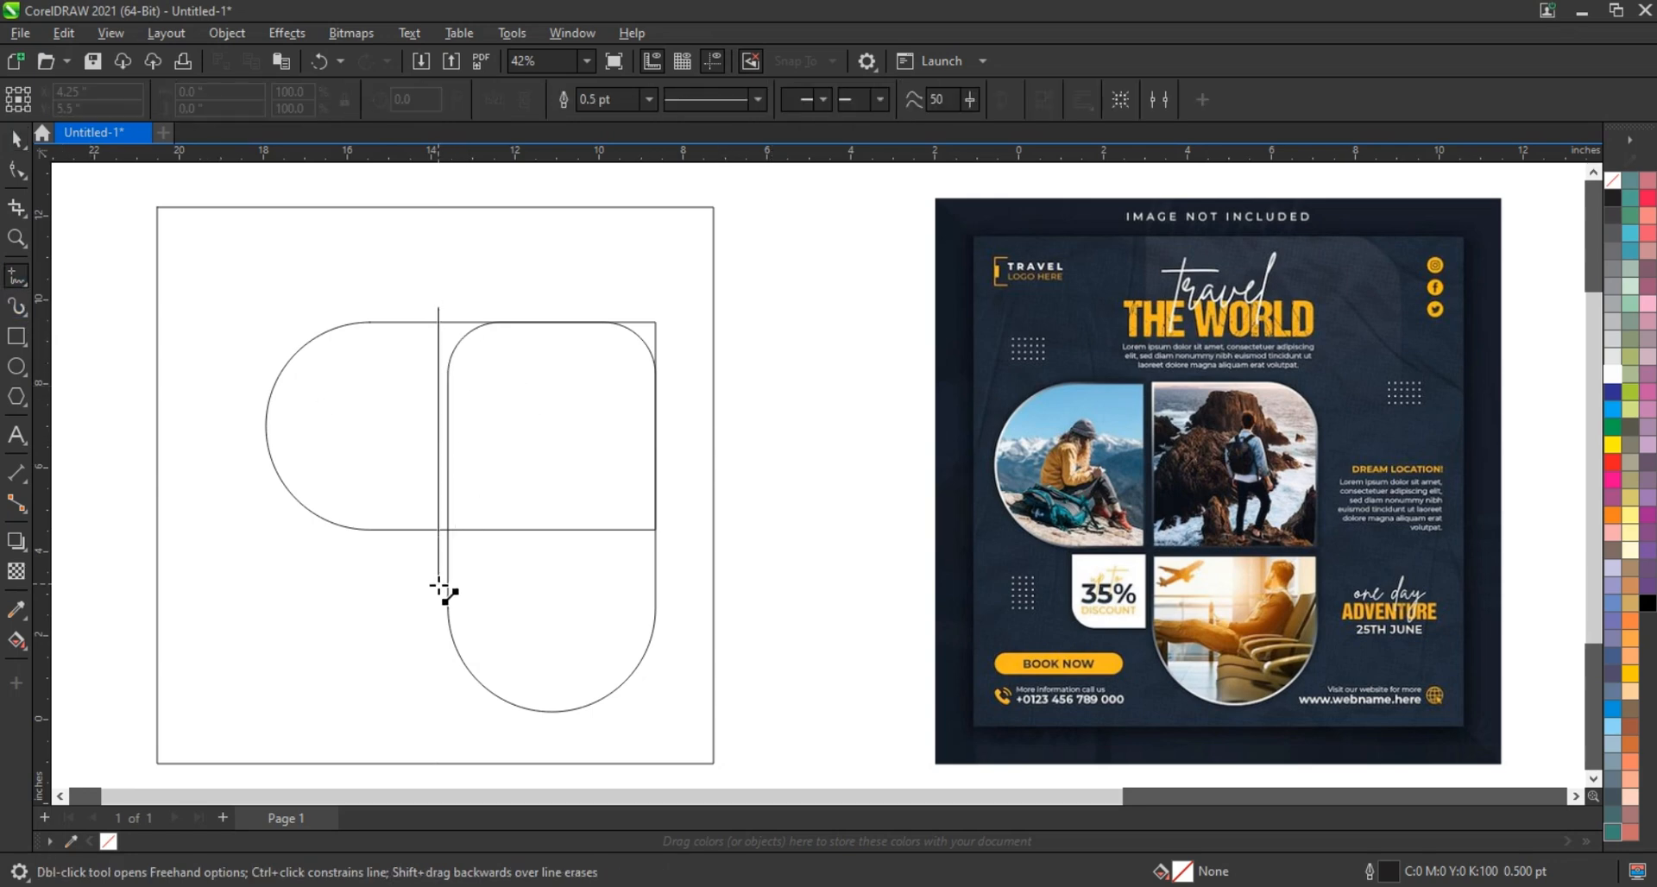
ctrl+click(437, 612)
click(16, 138)
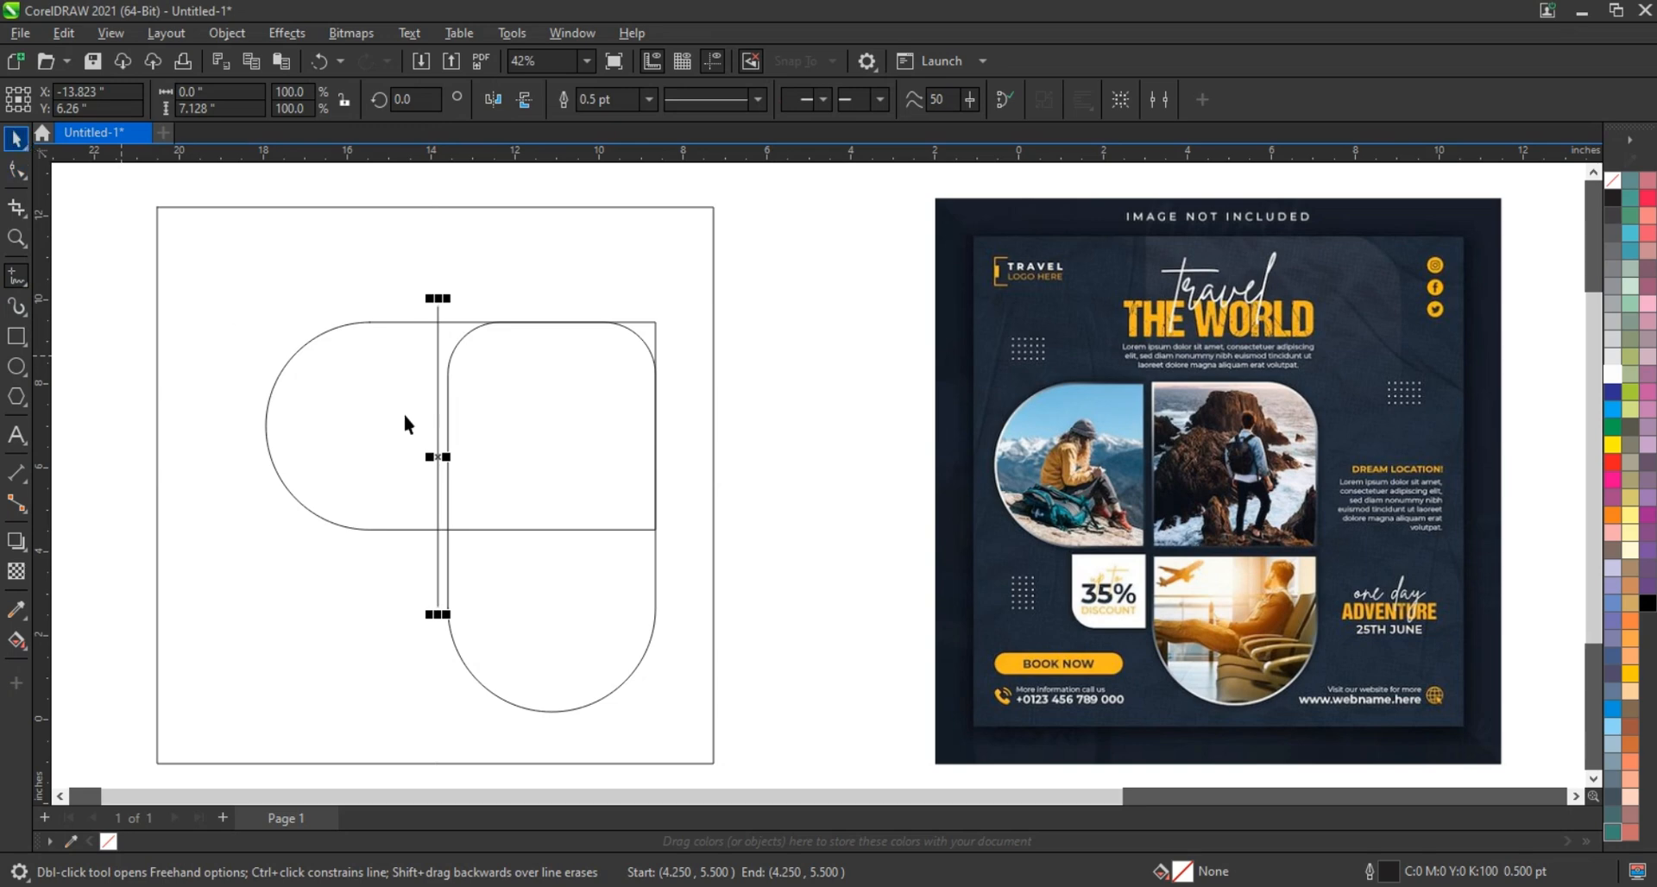
drag(438, 446, 430, 446)
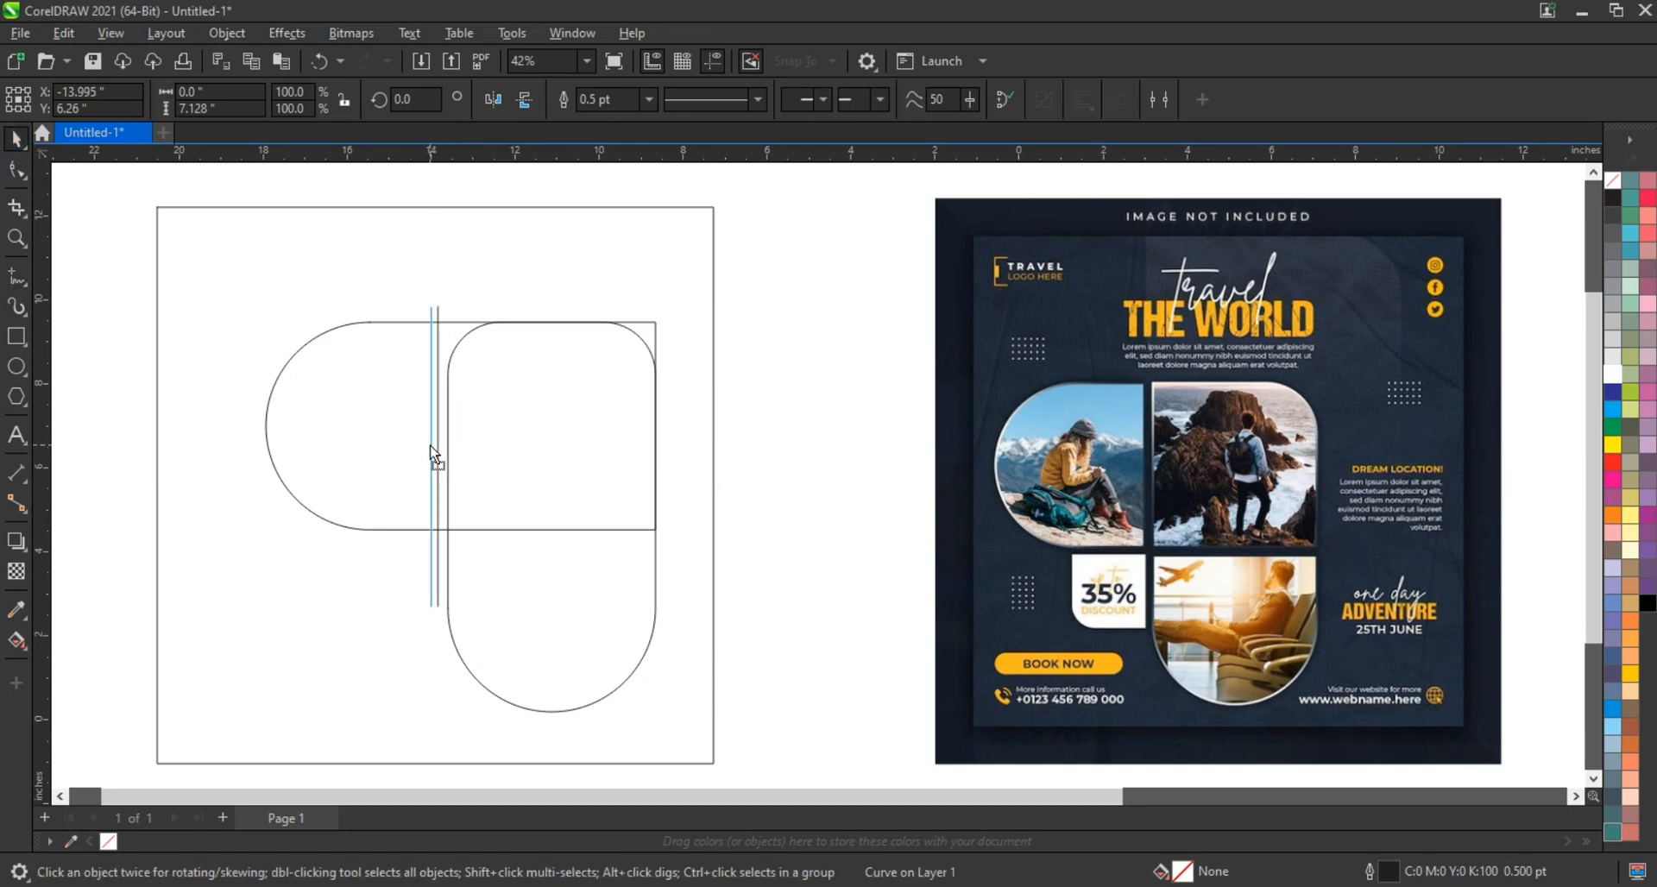
right_click(431, 446)
shift+click(437, 344)
drag(435, 300, 437, 293)
drag(436, 449, 446, 456)
click(752, 458)
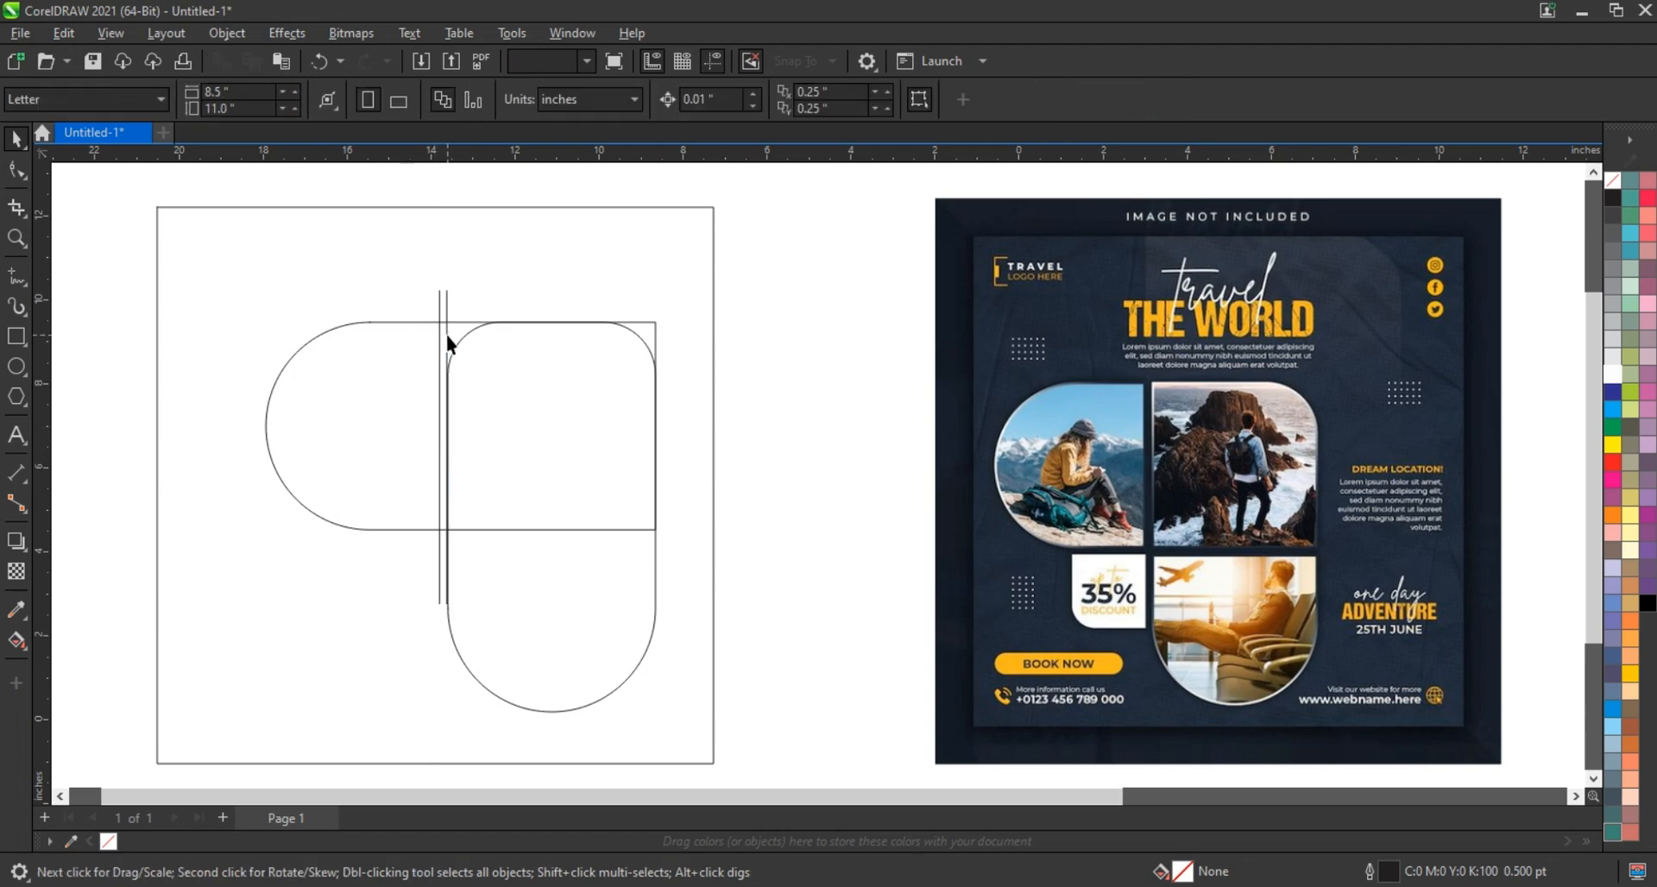
Rotate a copy of the vertical line pair 90° to make horizontal lines
click(447, 335)
shift+click(467, 337)
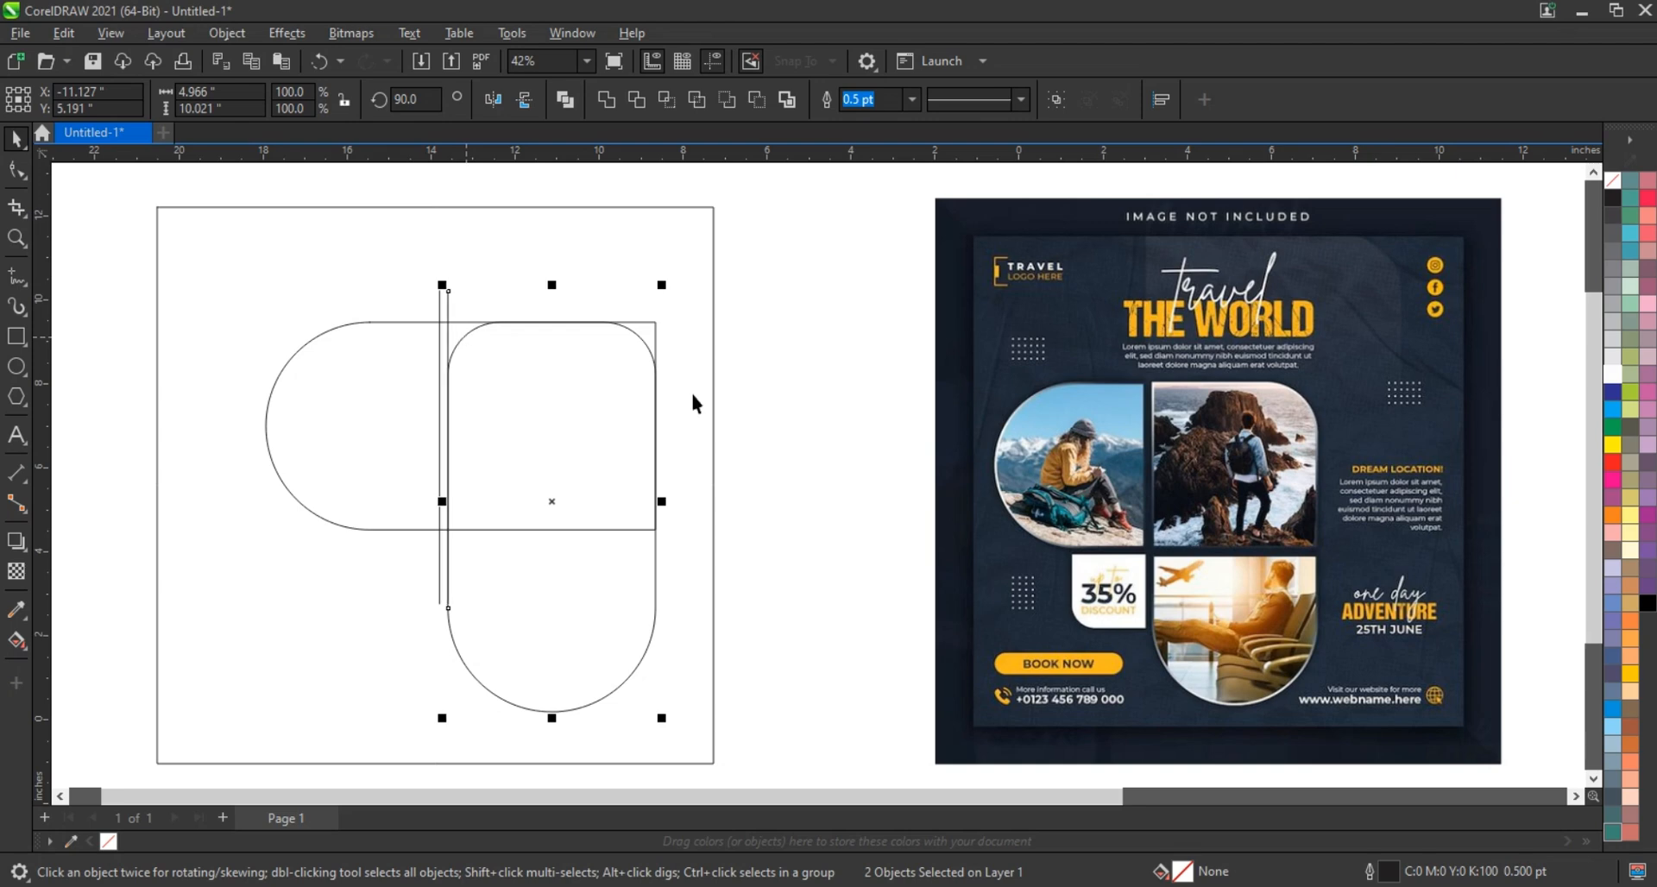
click(566, 390)
click(437, 308)
shift+click(448, 304)
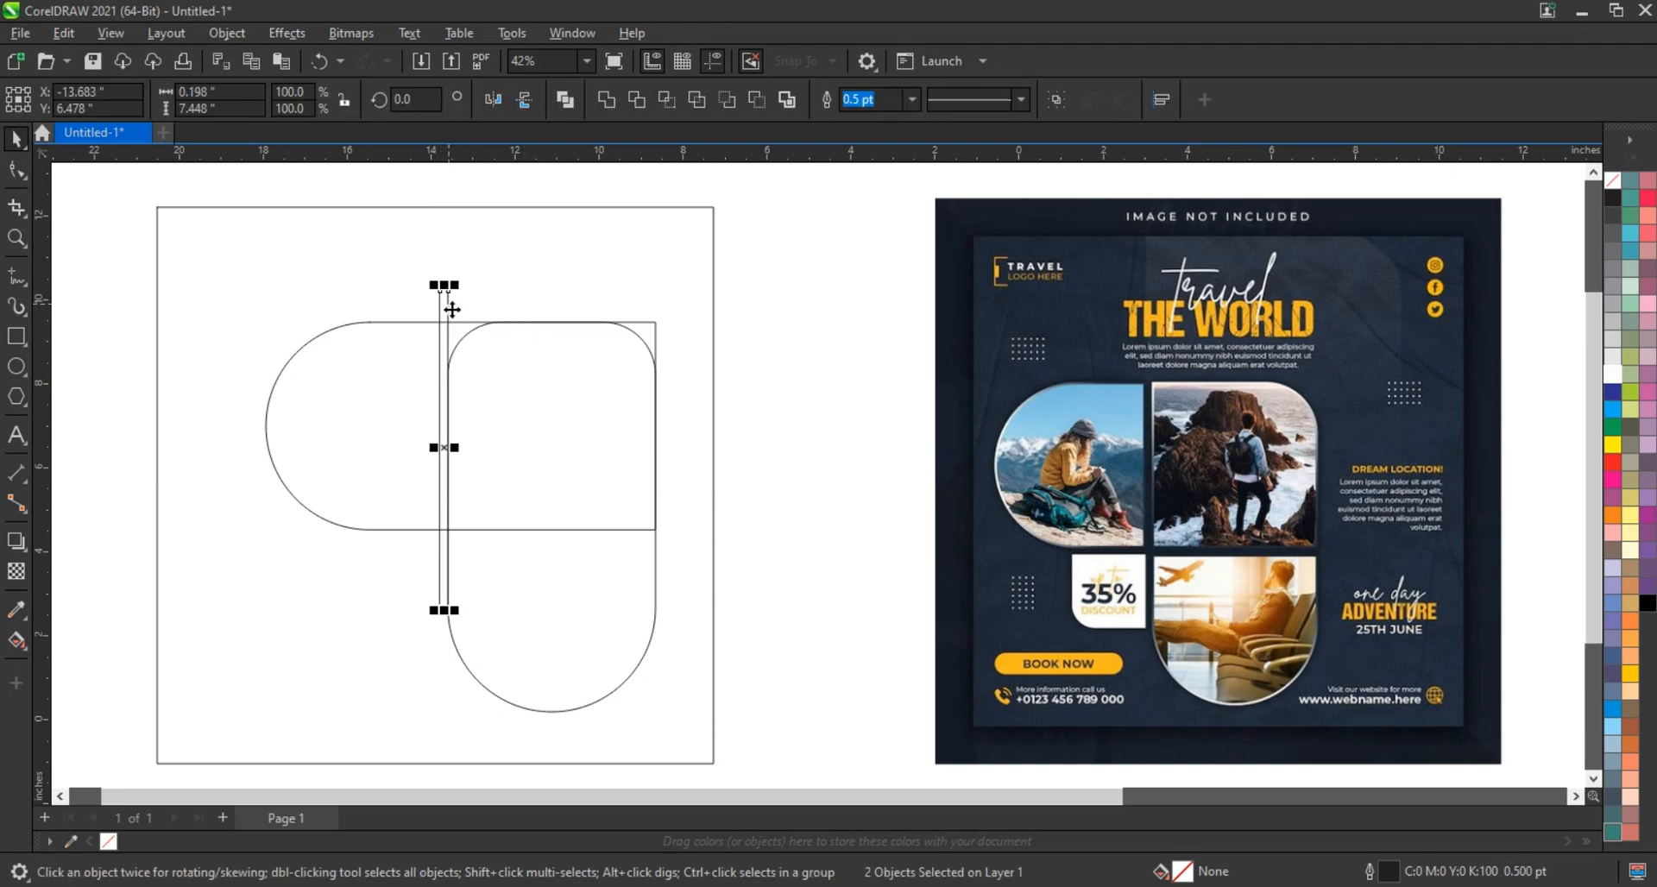
click(441, 328)
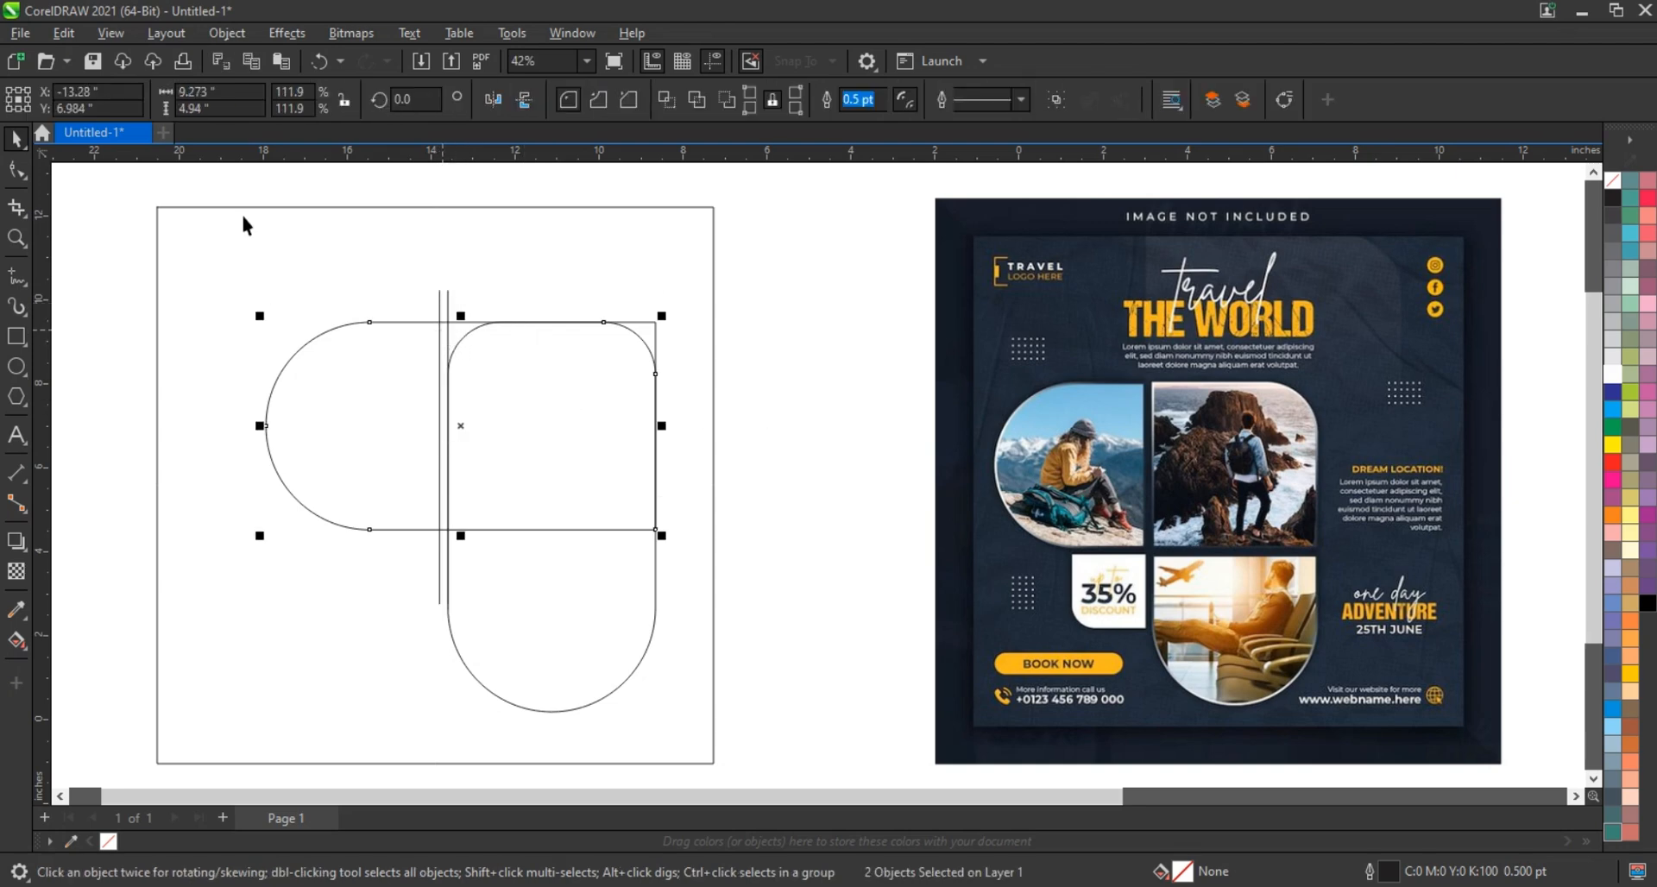
drag(314, 193, 469, 627)
click(444, 451)
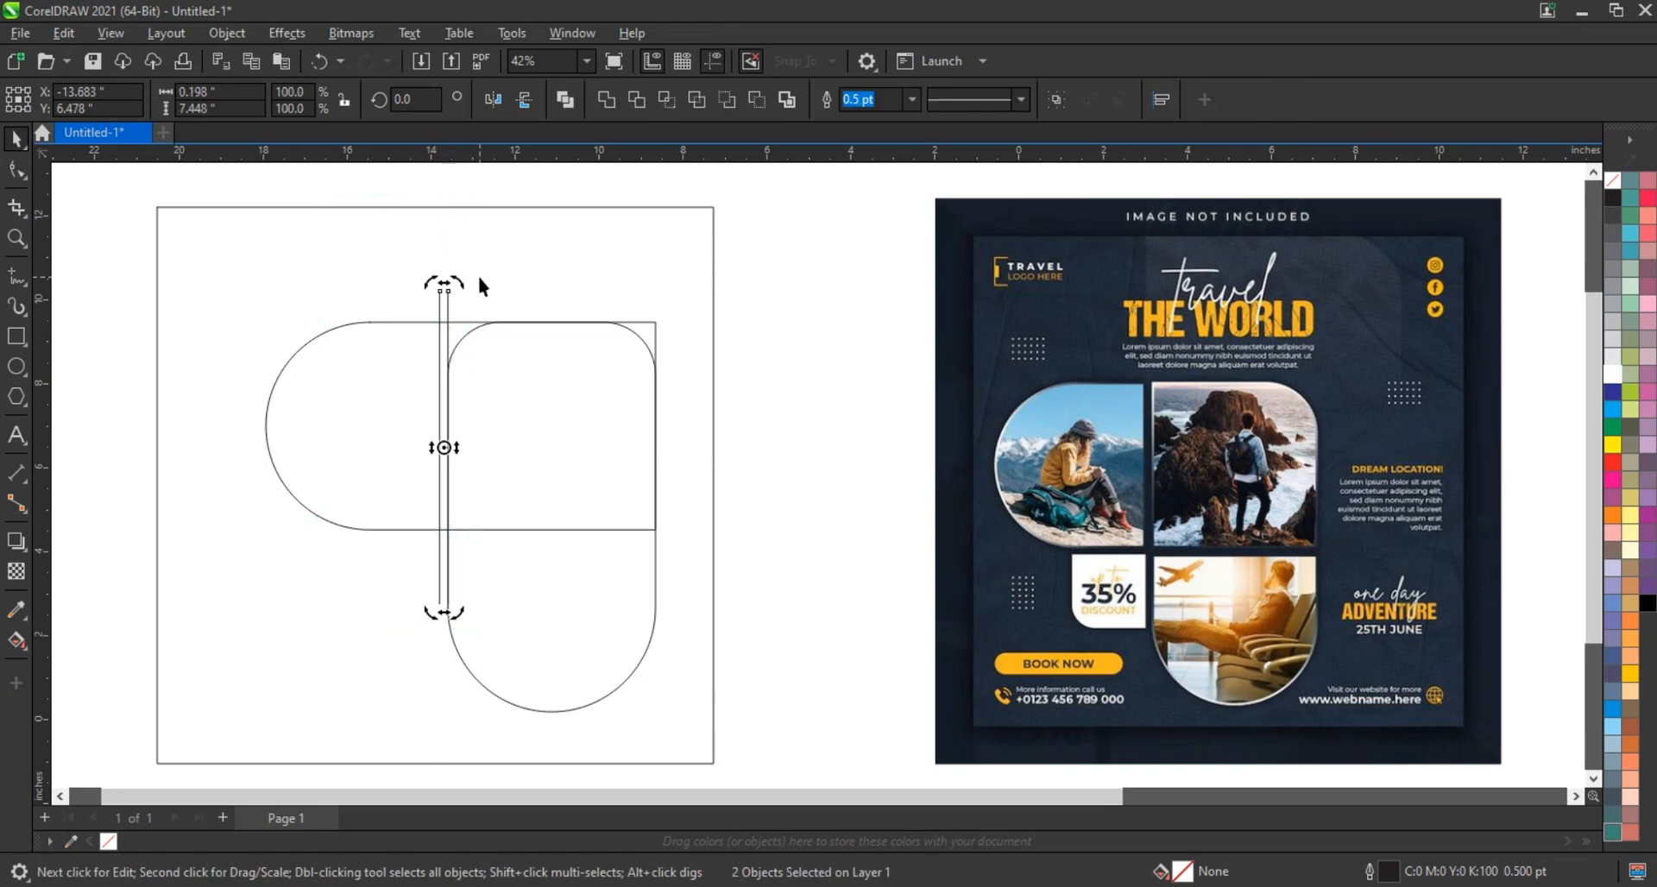
drag(456, 288, 540, 462)
Combine the horizontal lines, align them to the horizontal shape's bottom and extend them right
click(565, 100)
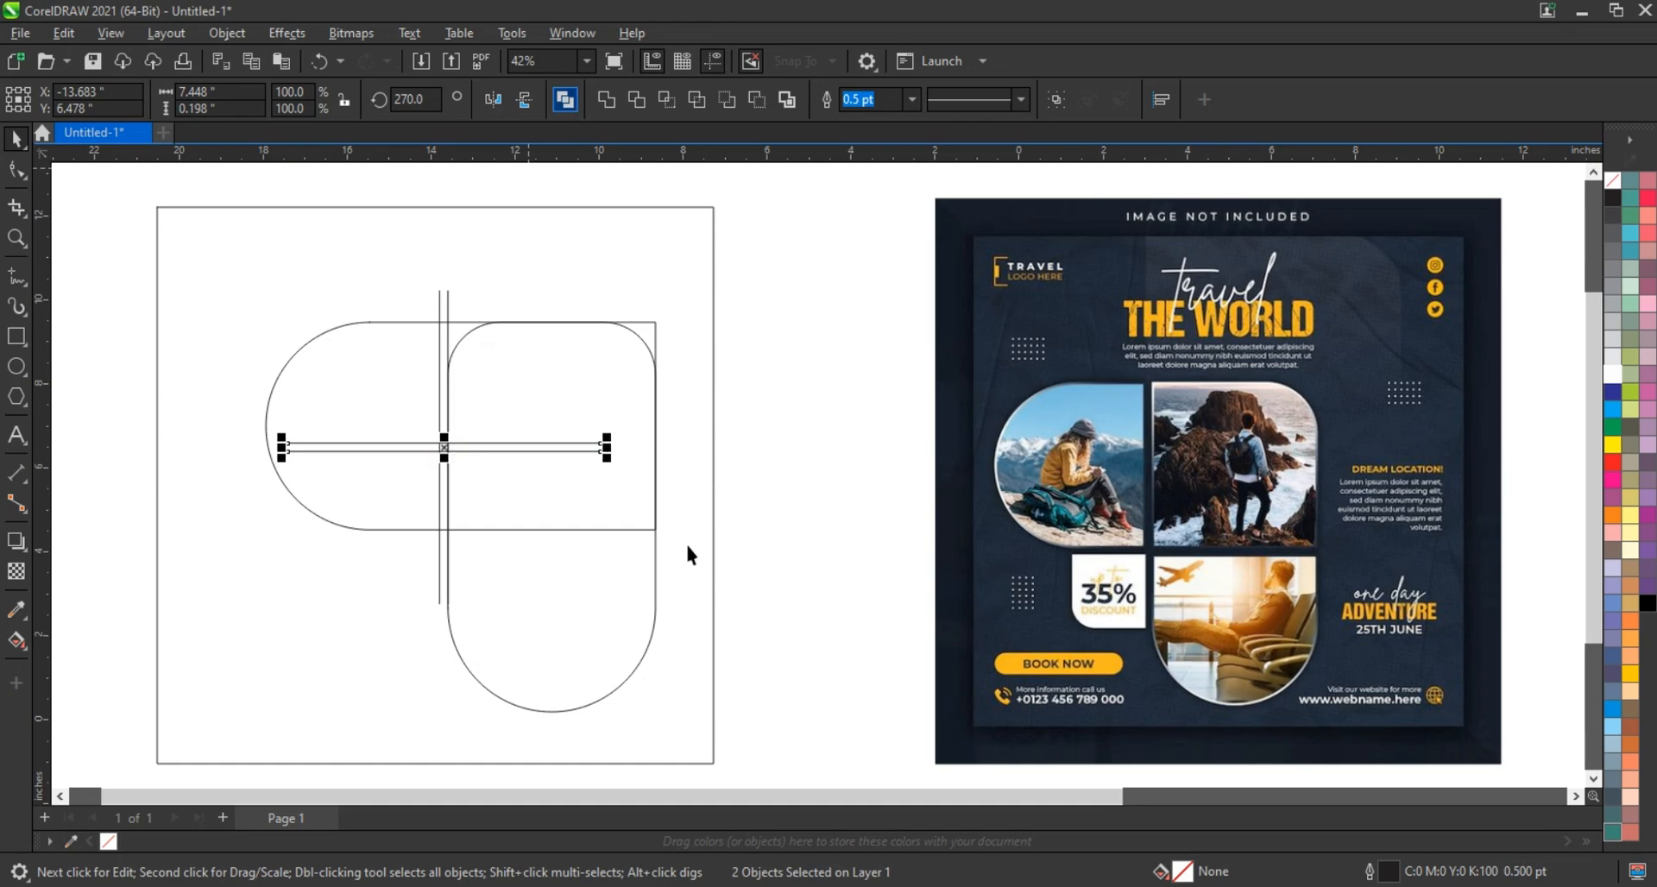
click(649, 533)
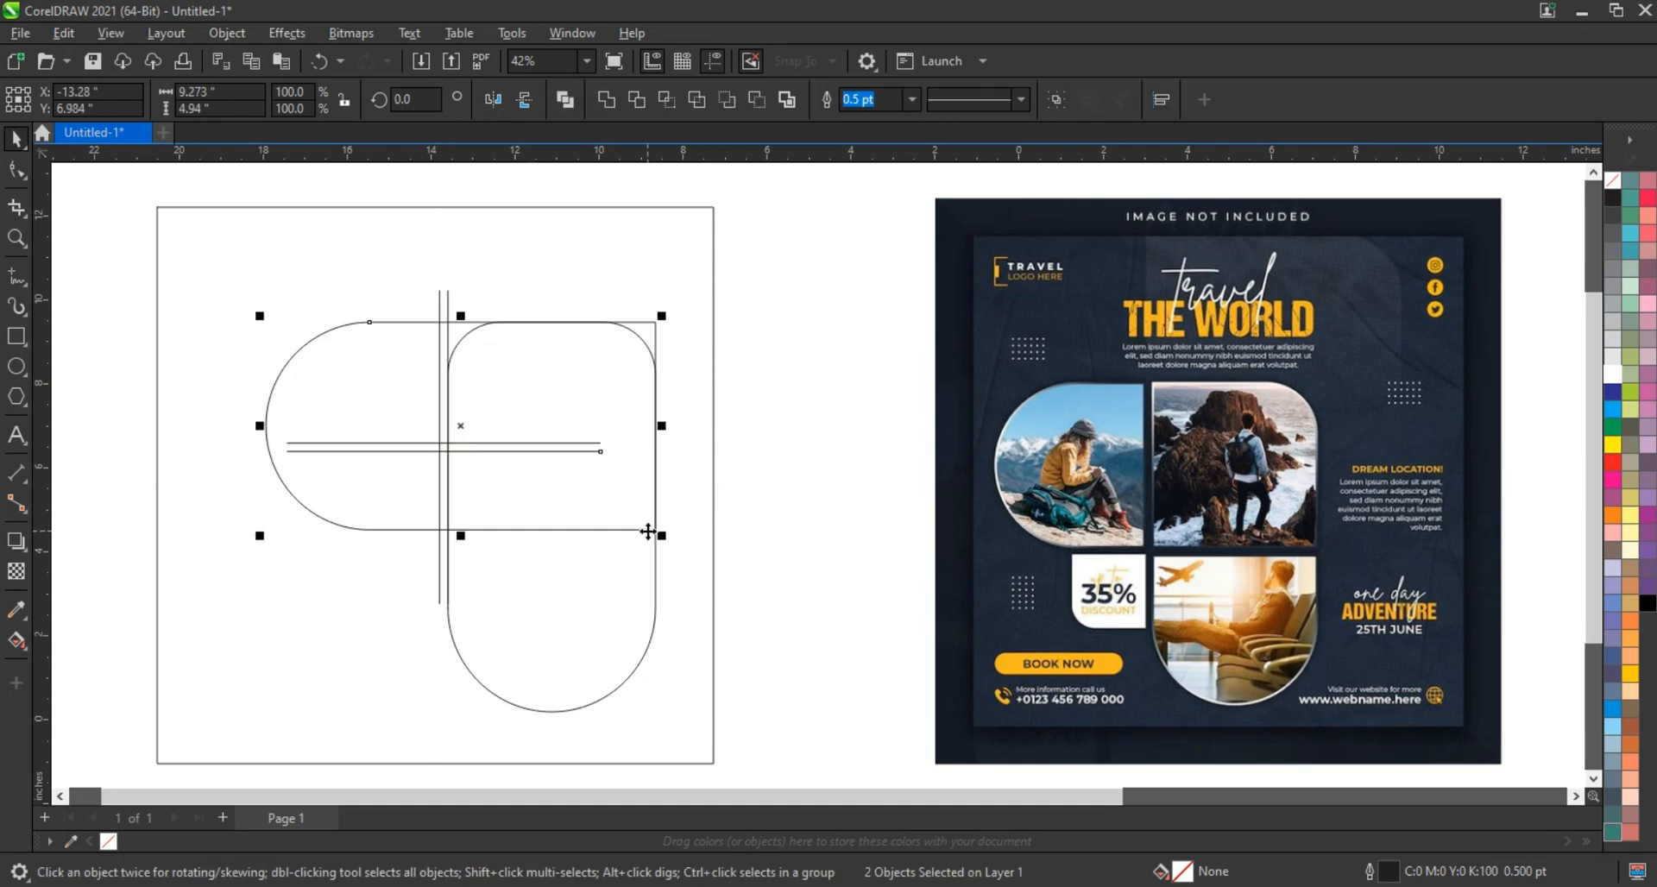
key(b)
click(770, 559)
click(560, 521)
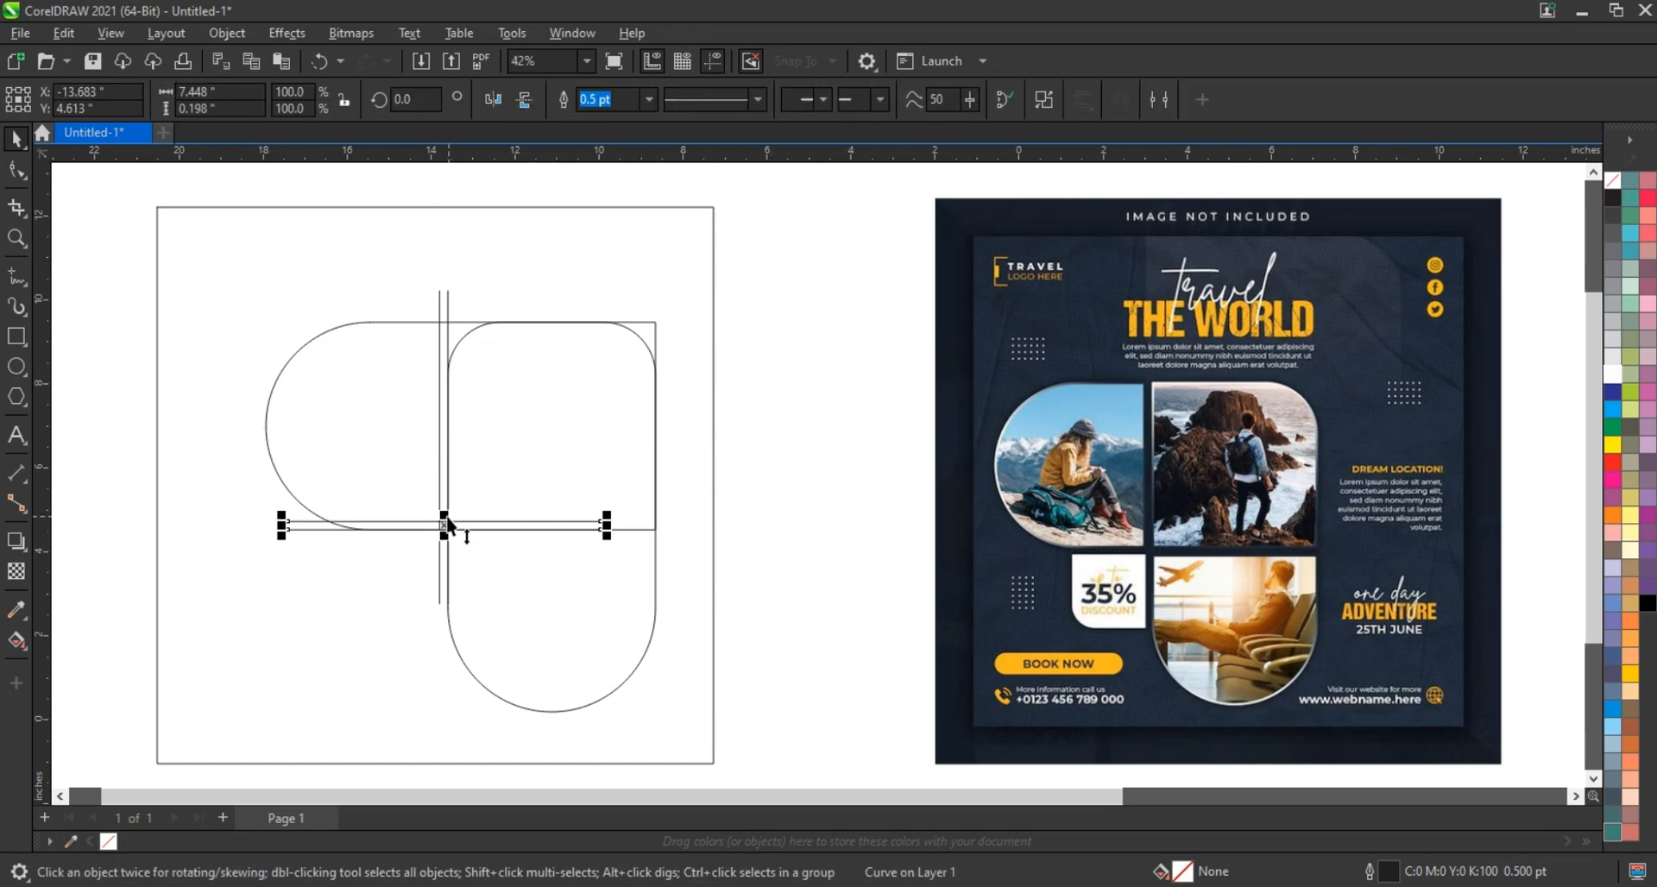
mouse_move(444, 517)
mouse_down()
mouse_move(451, 549)
mouse_move(442, 525)
mouse_up()
drag(606, 537, 773, 537)
click(786, 585)
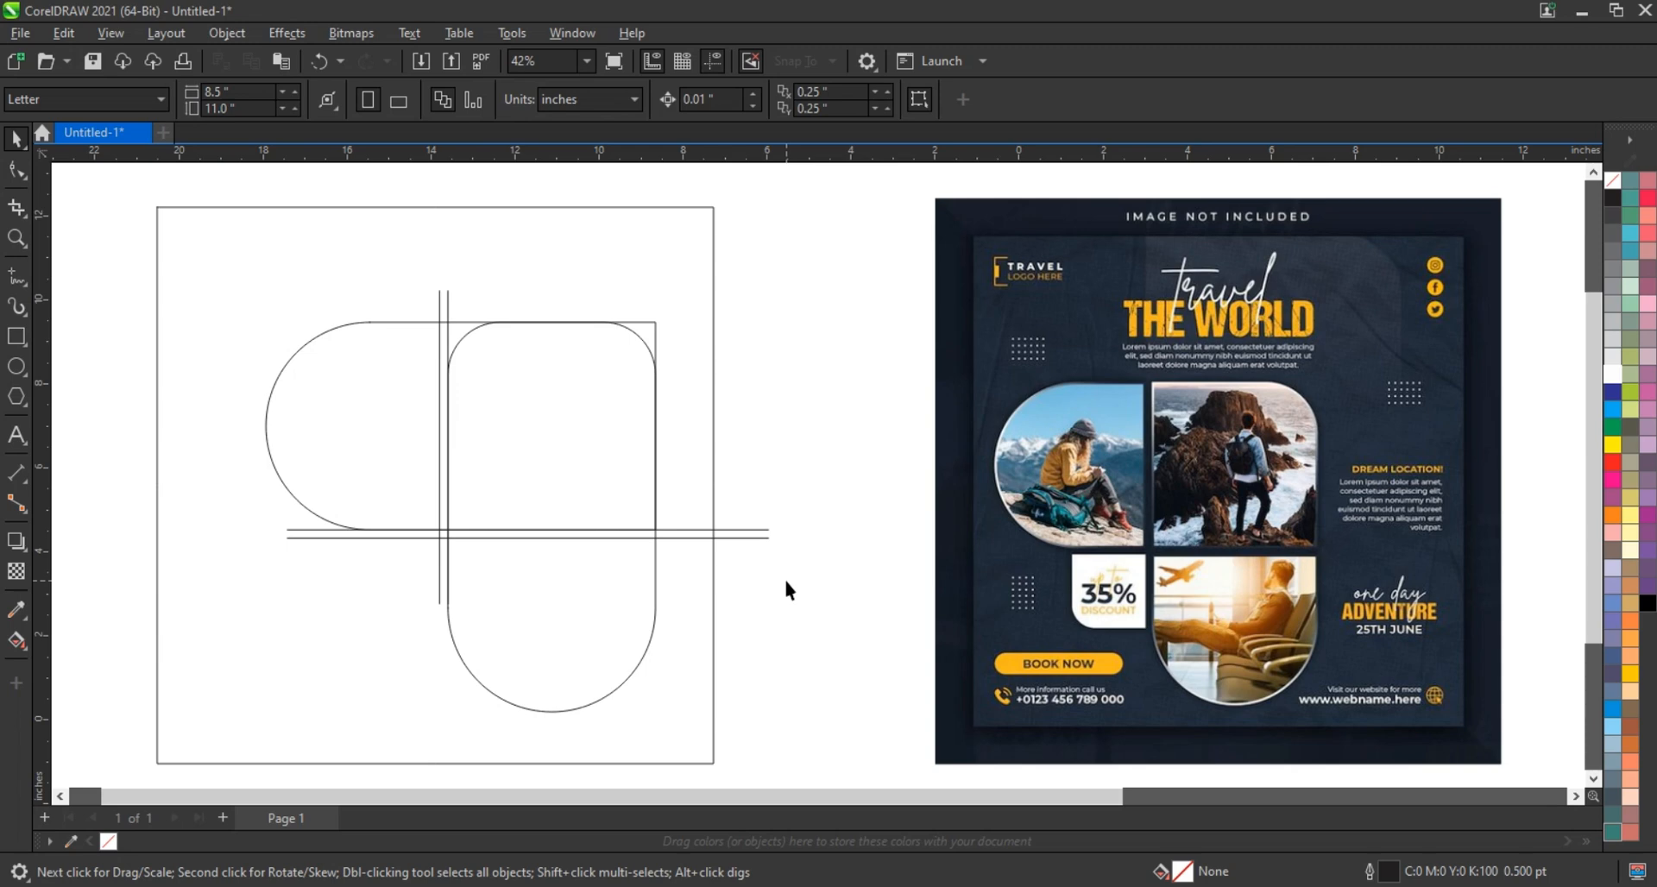
Smart Fill the left half-round, corner piece, top area and lower half-round regions grey
click(28, 649)
click(48, 662)
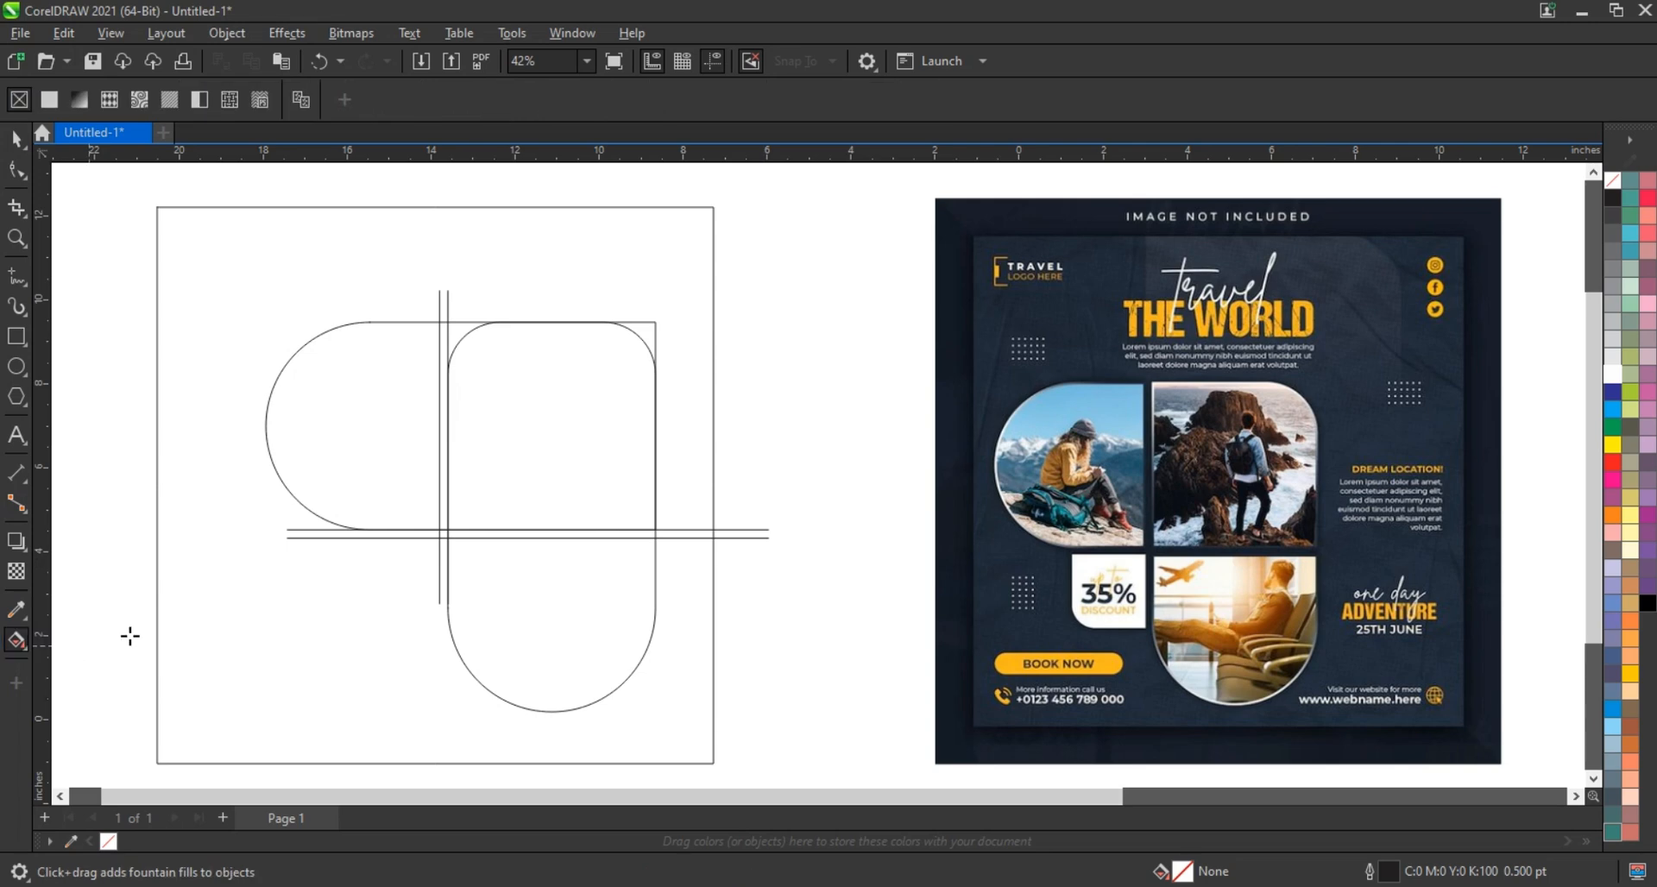
click(344, 425)
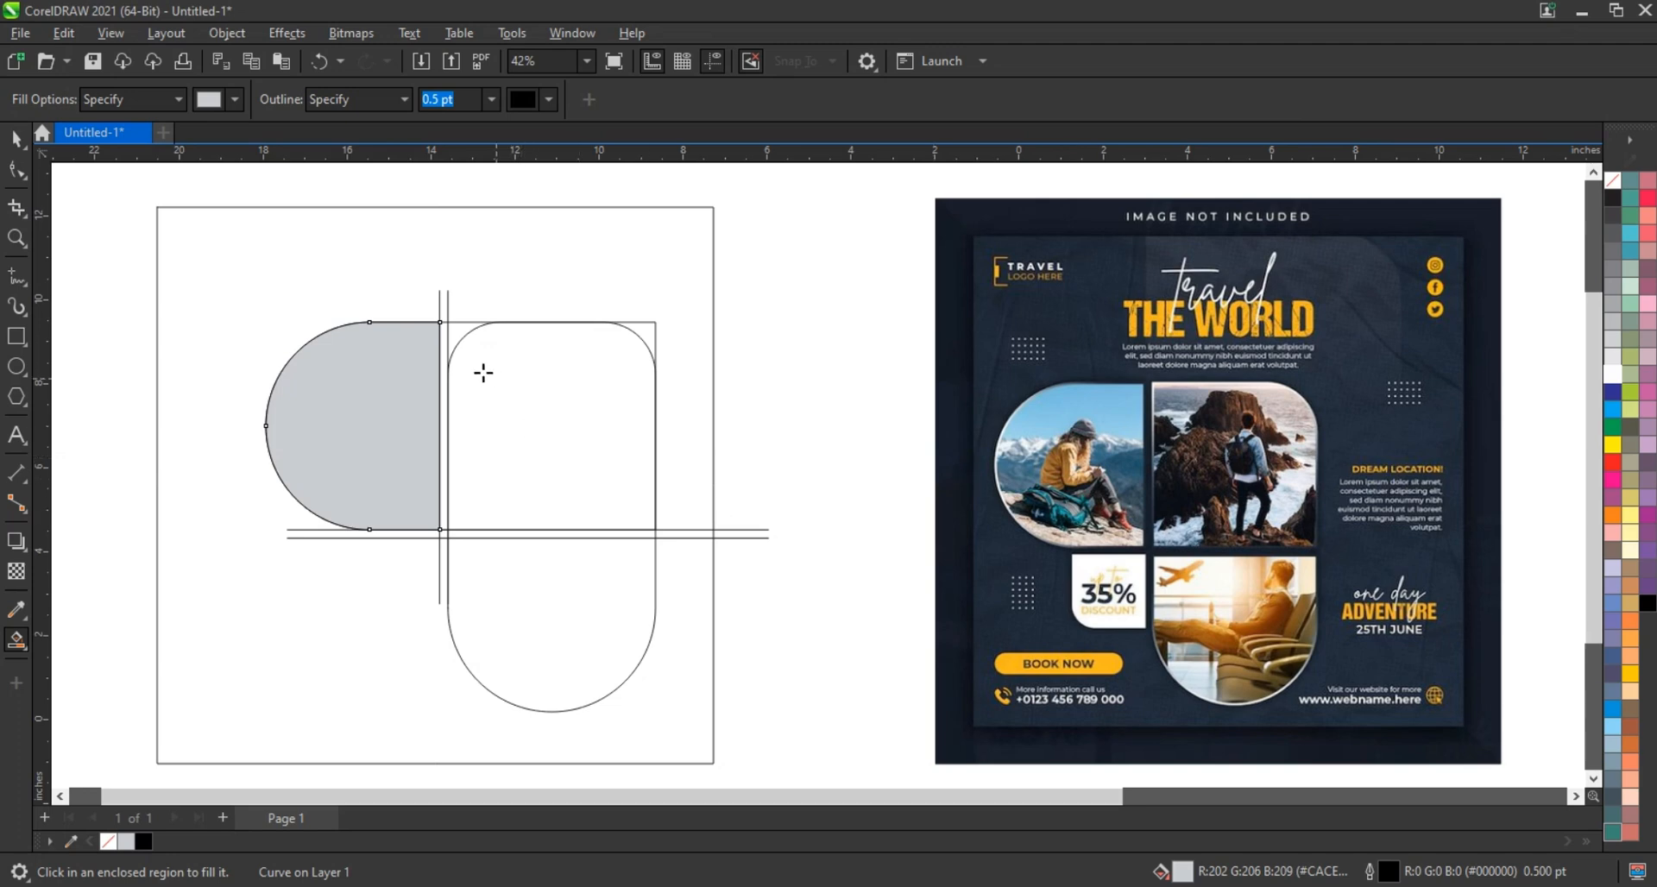
click(453, 337)
click(510, 355)
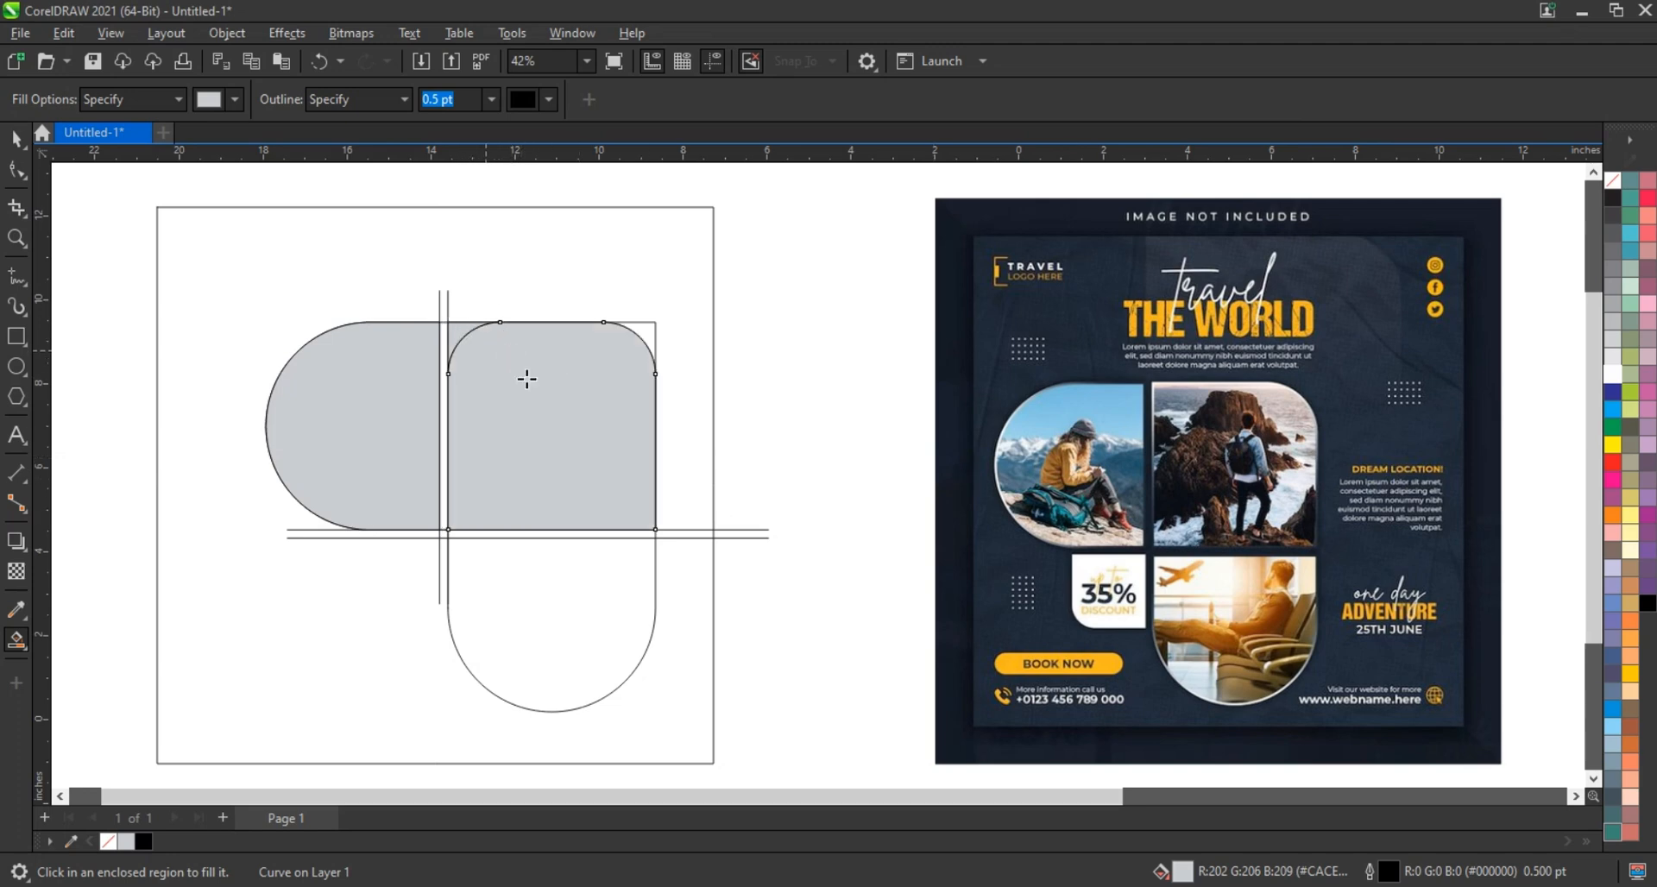
click(583, 604)
Delete all the horizontal, vertical and corner construction lines
click(15, 138)
click(821, 399)
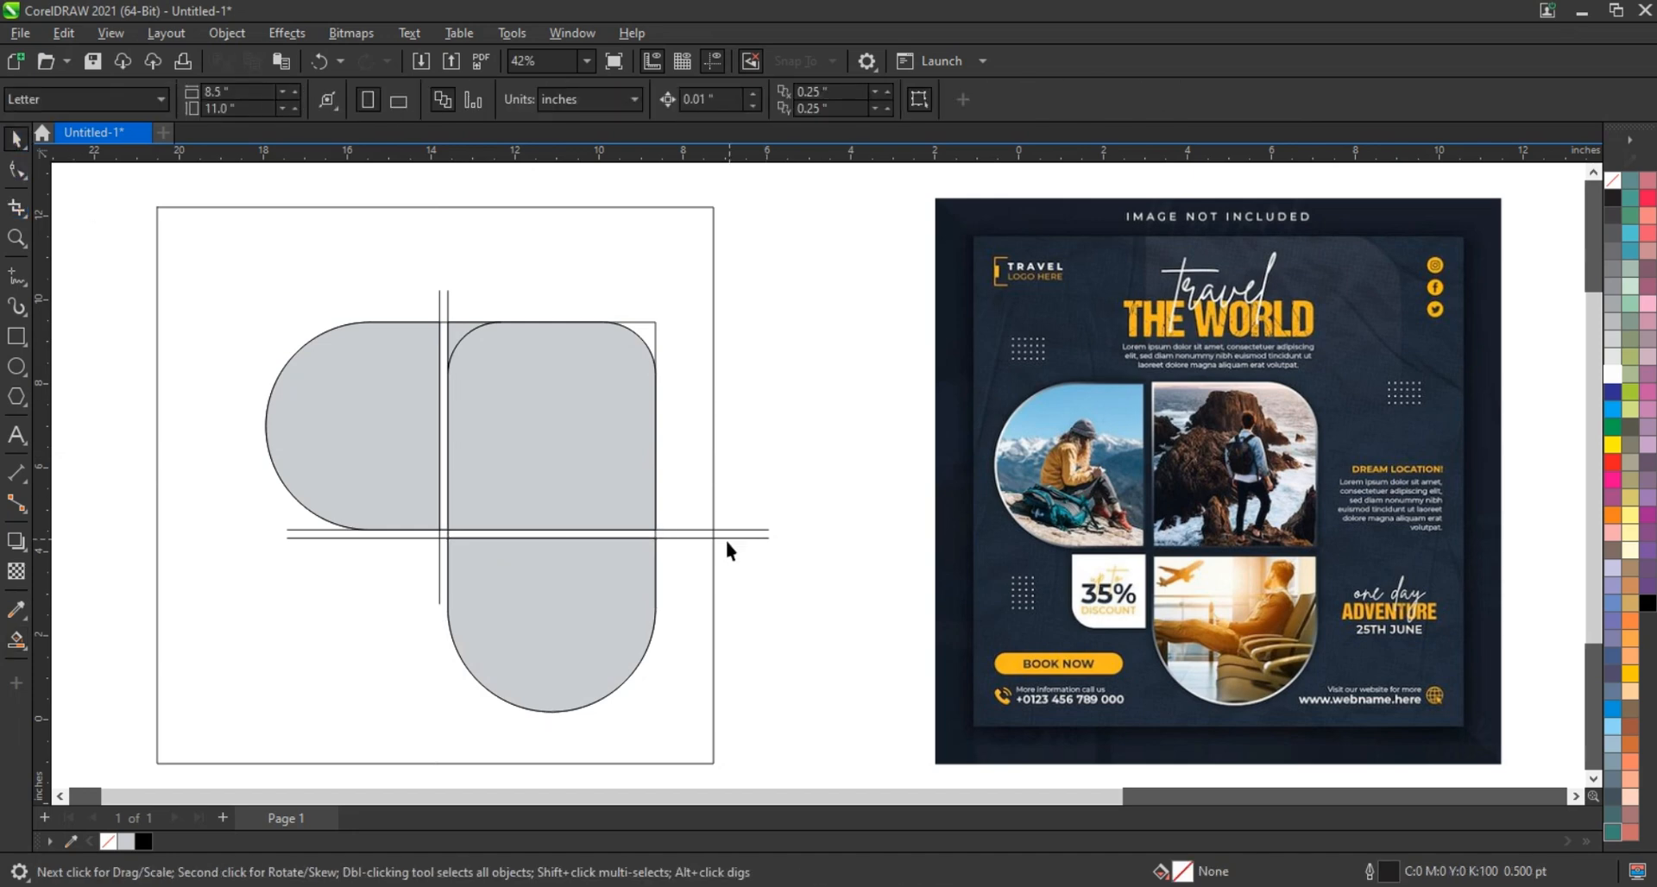
click(731, 538)
key(Delete)
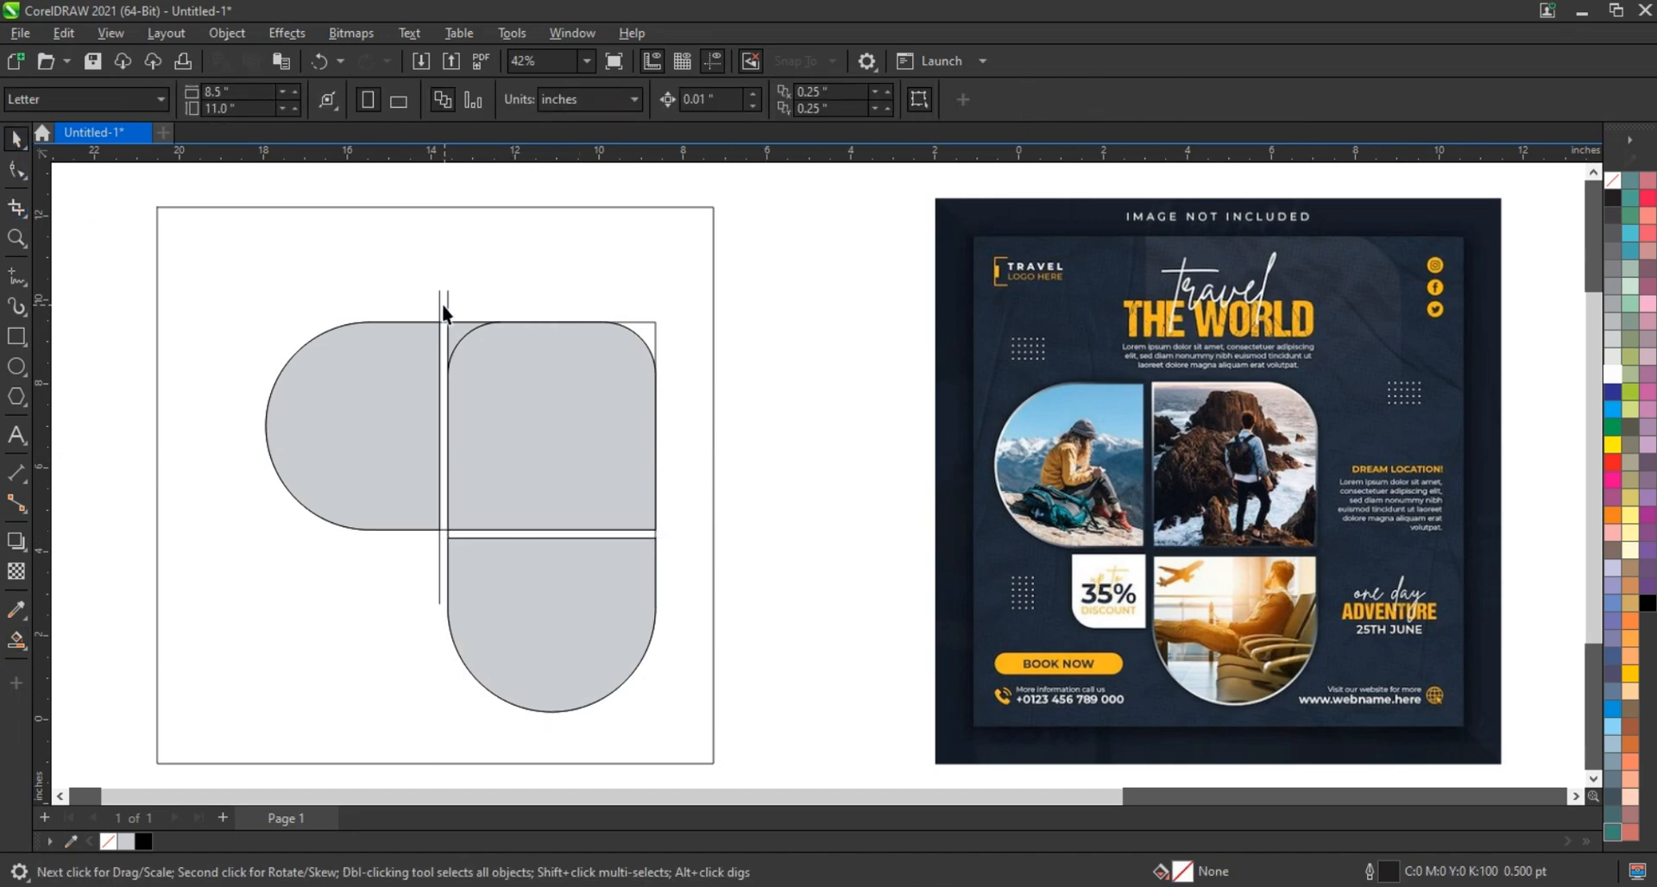
click(441, 302)
click(447, 303)
key(Delete)
click(654, 326)
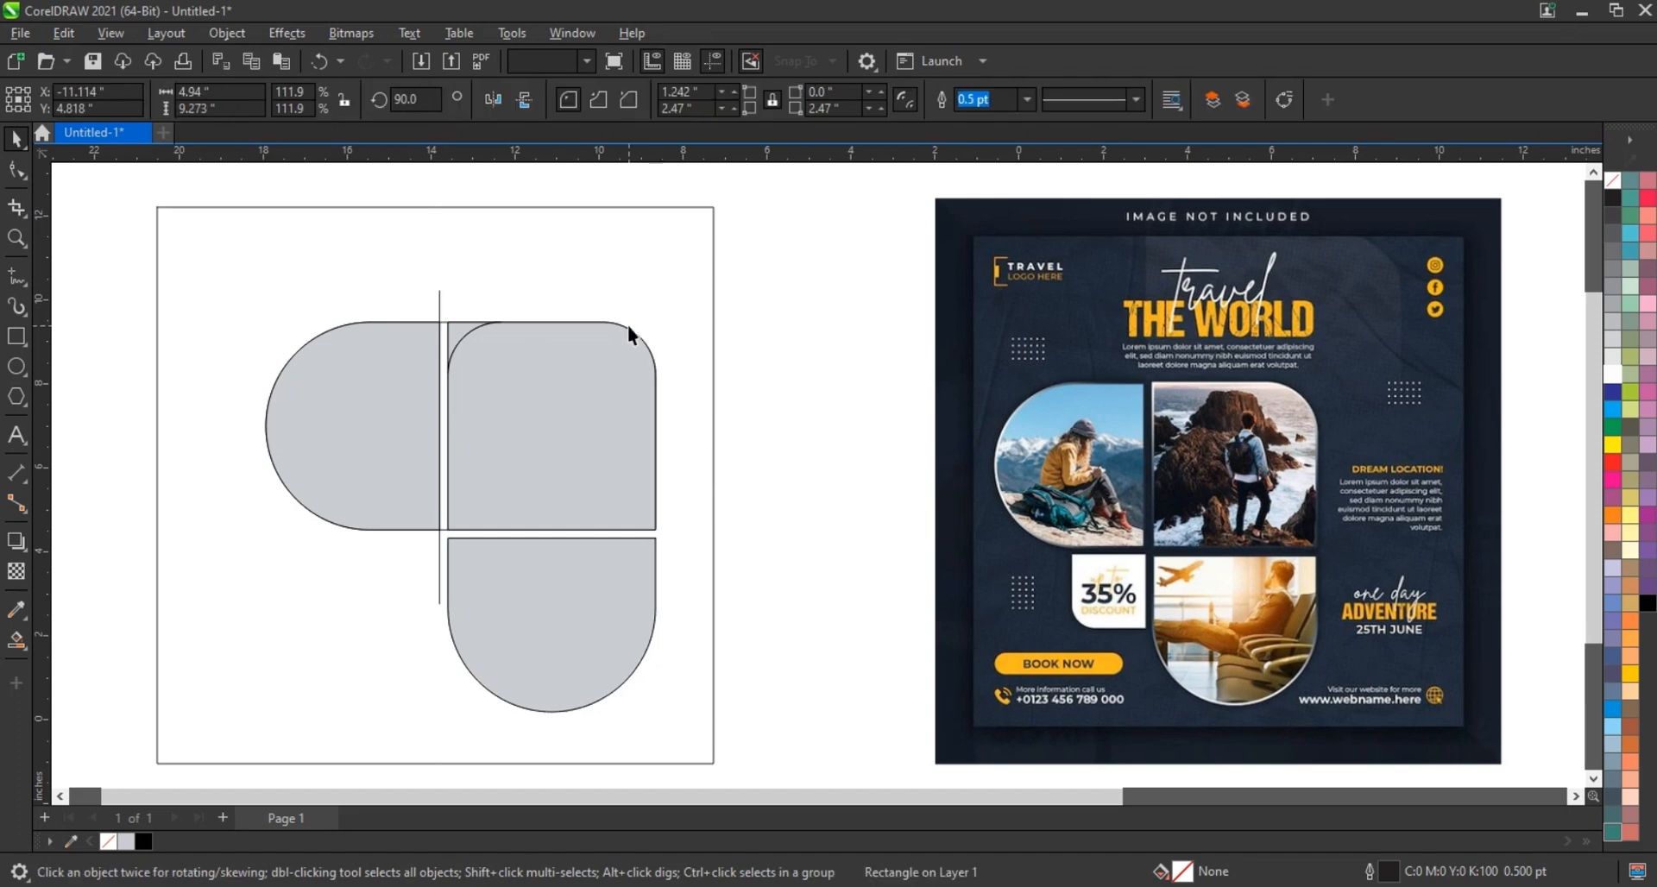
key(Delete)
click(440, 308)
key(Delete)
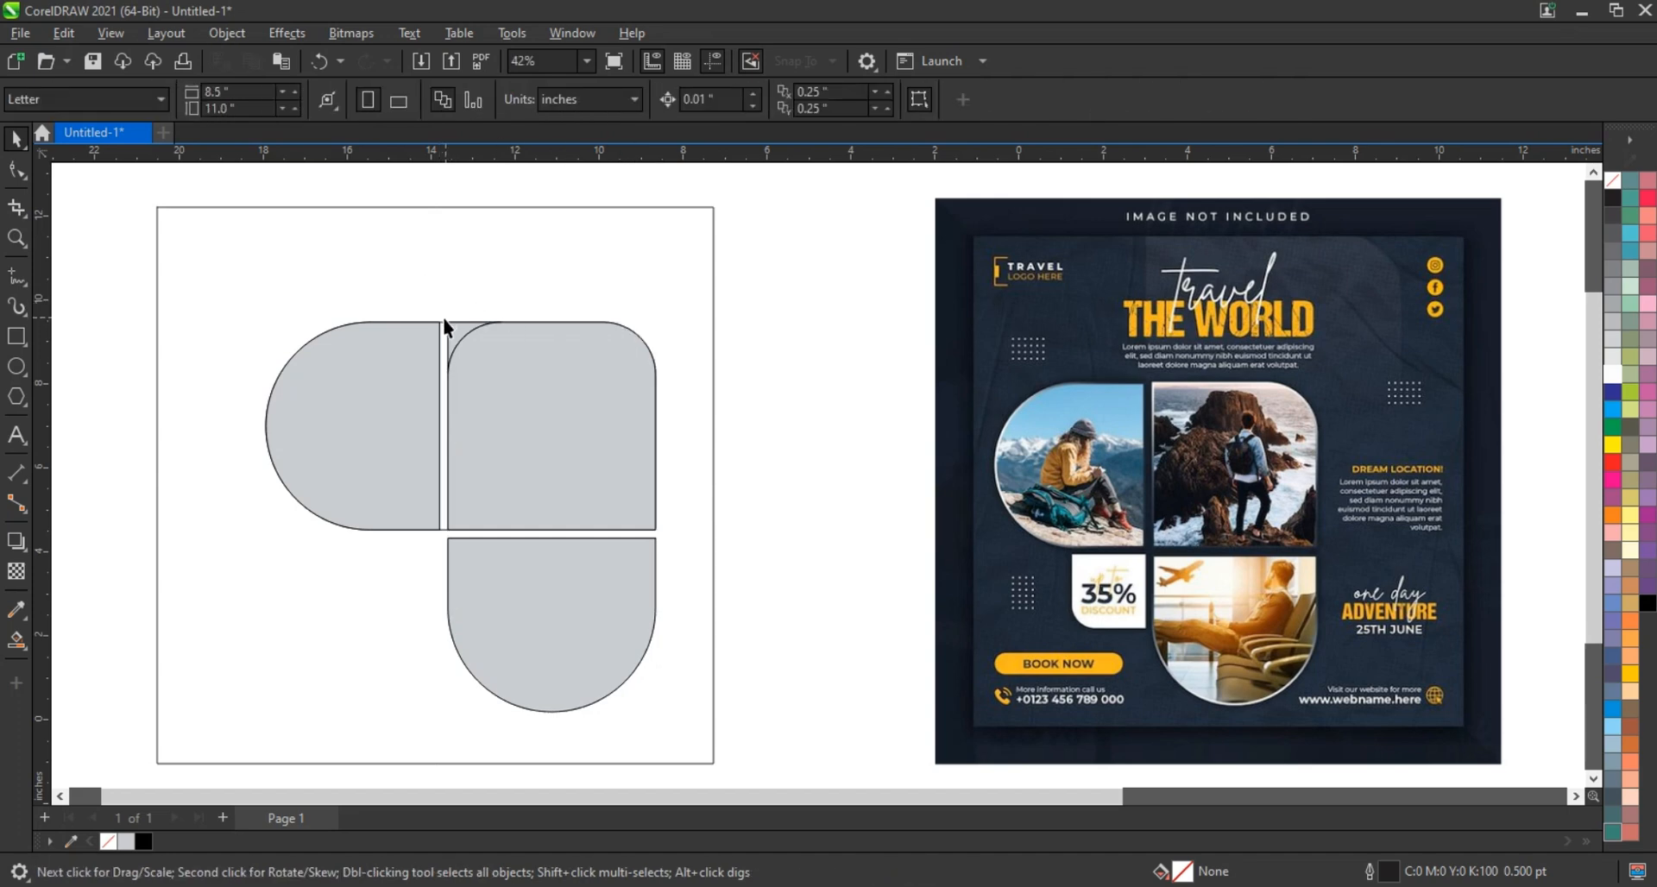
click(442, 319)
Weld the small corner piece into the top-right tile
click(442, 319)
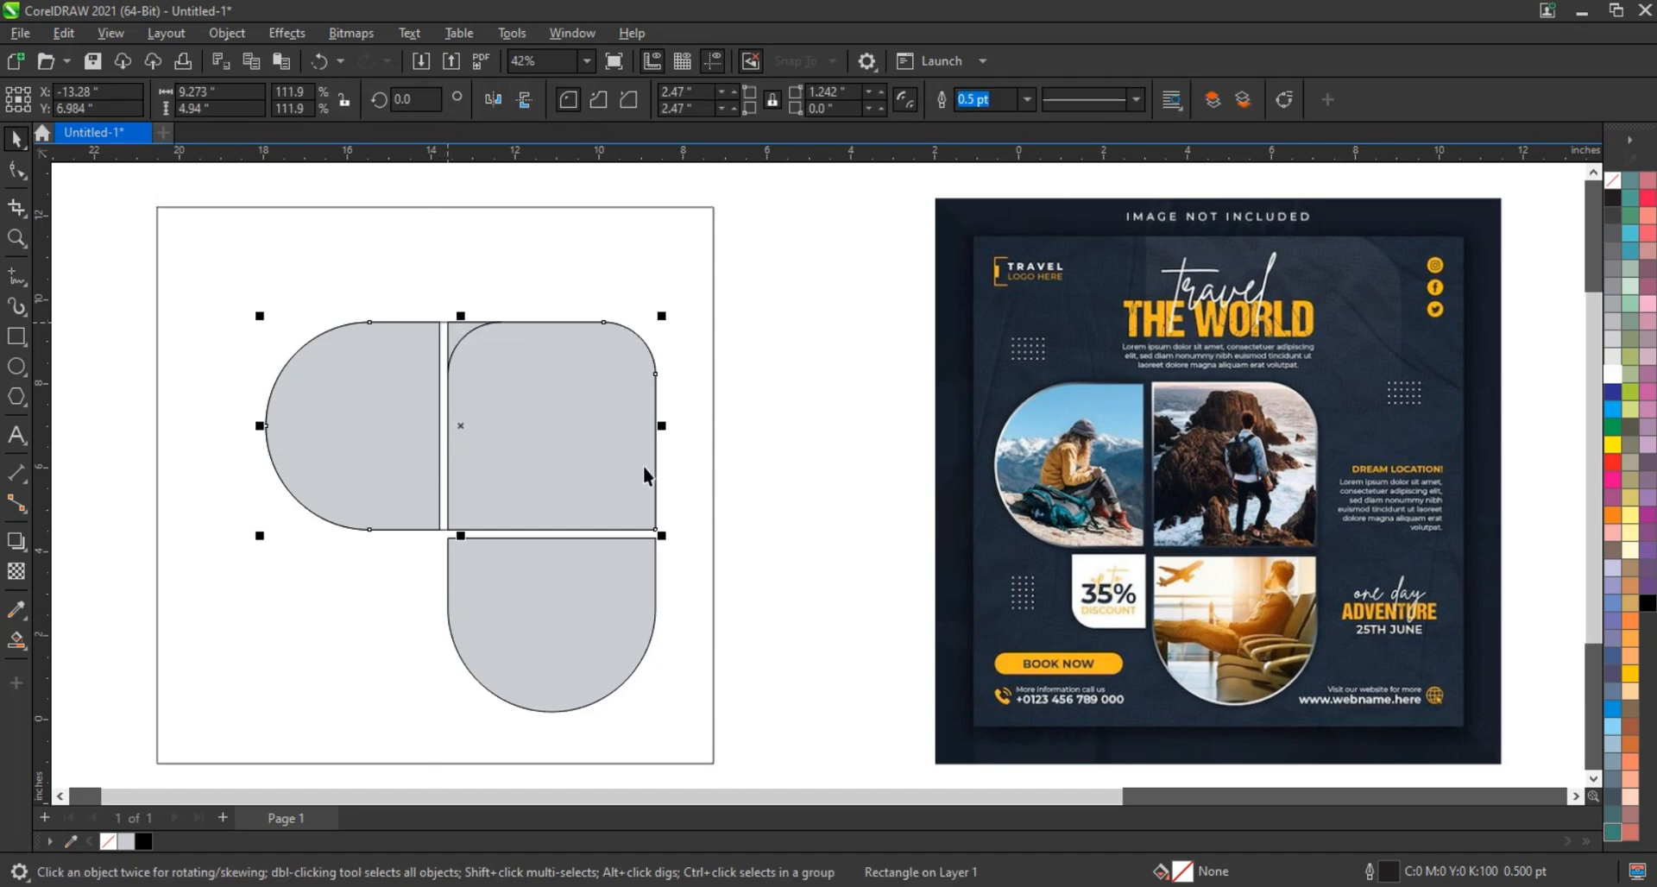
click(661, 492)
click(524, 423)
shift+click(466, 340)
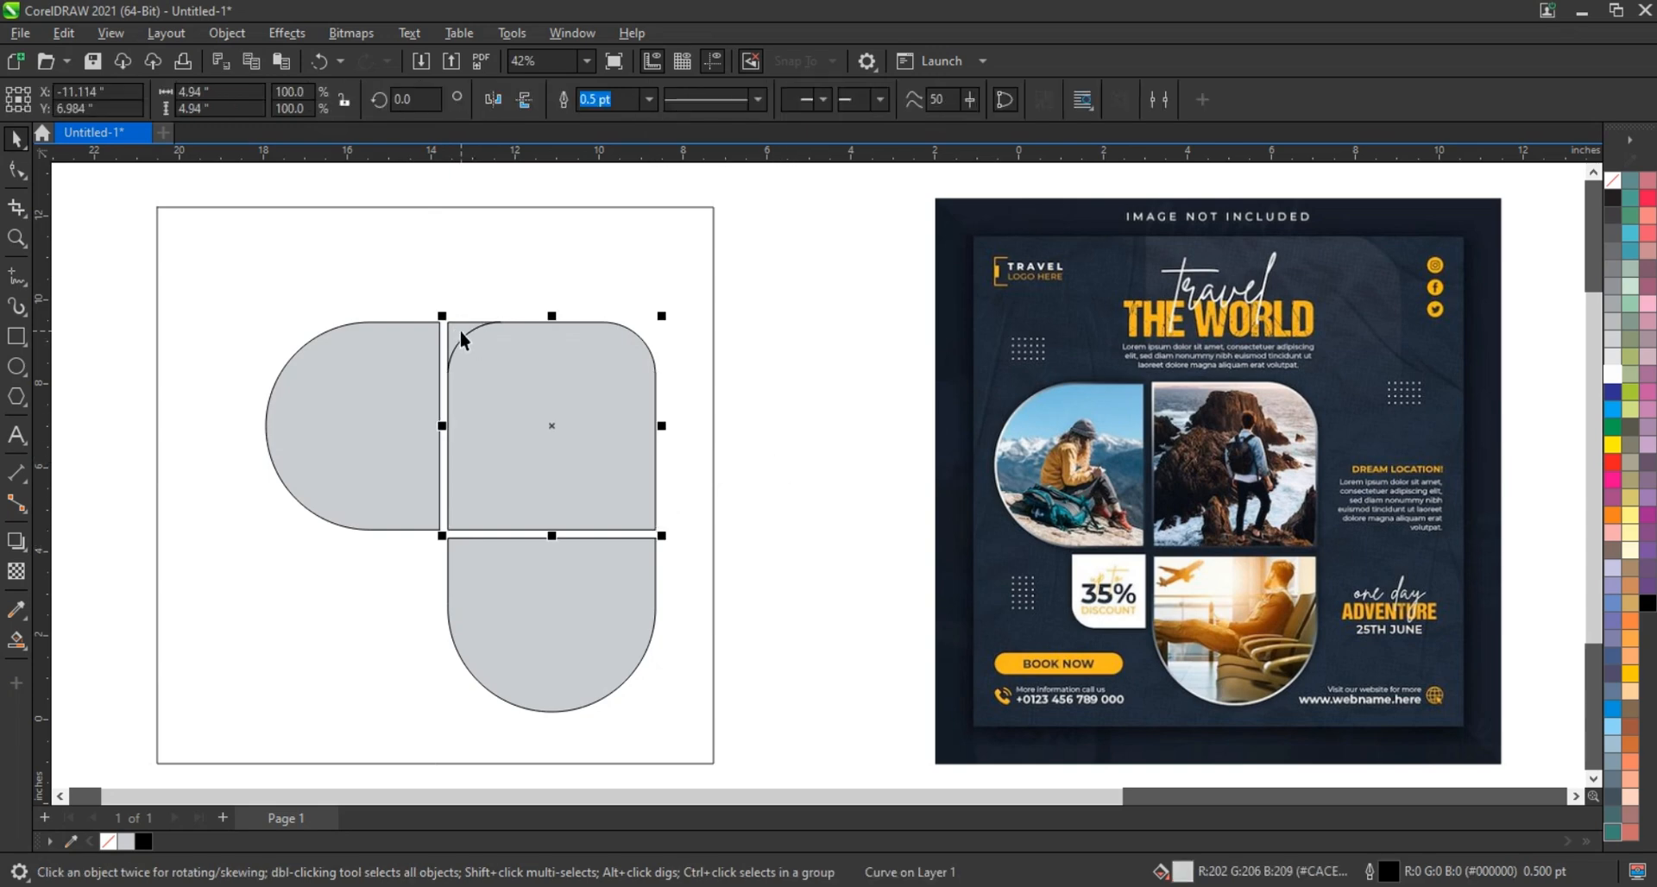
click(813, 401)
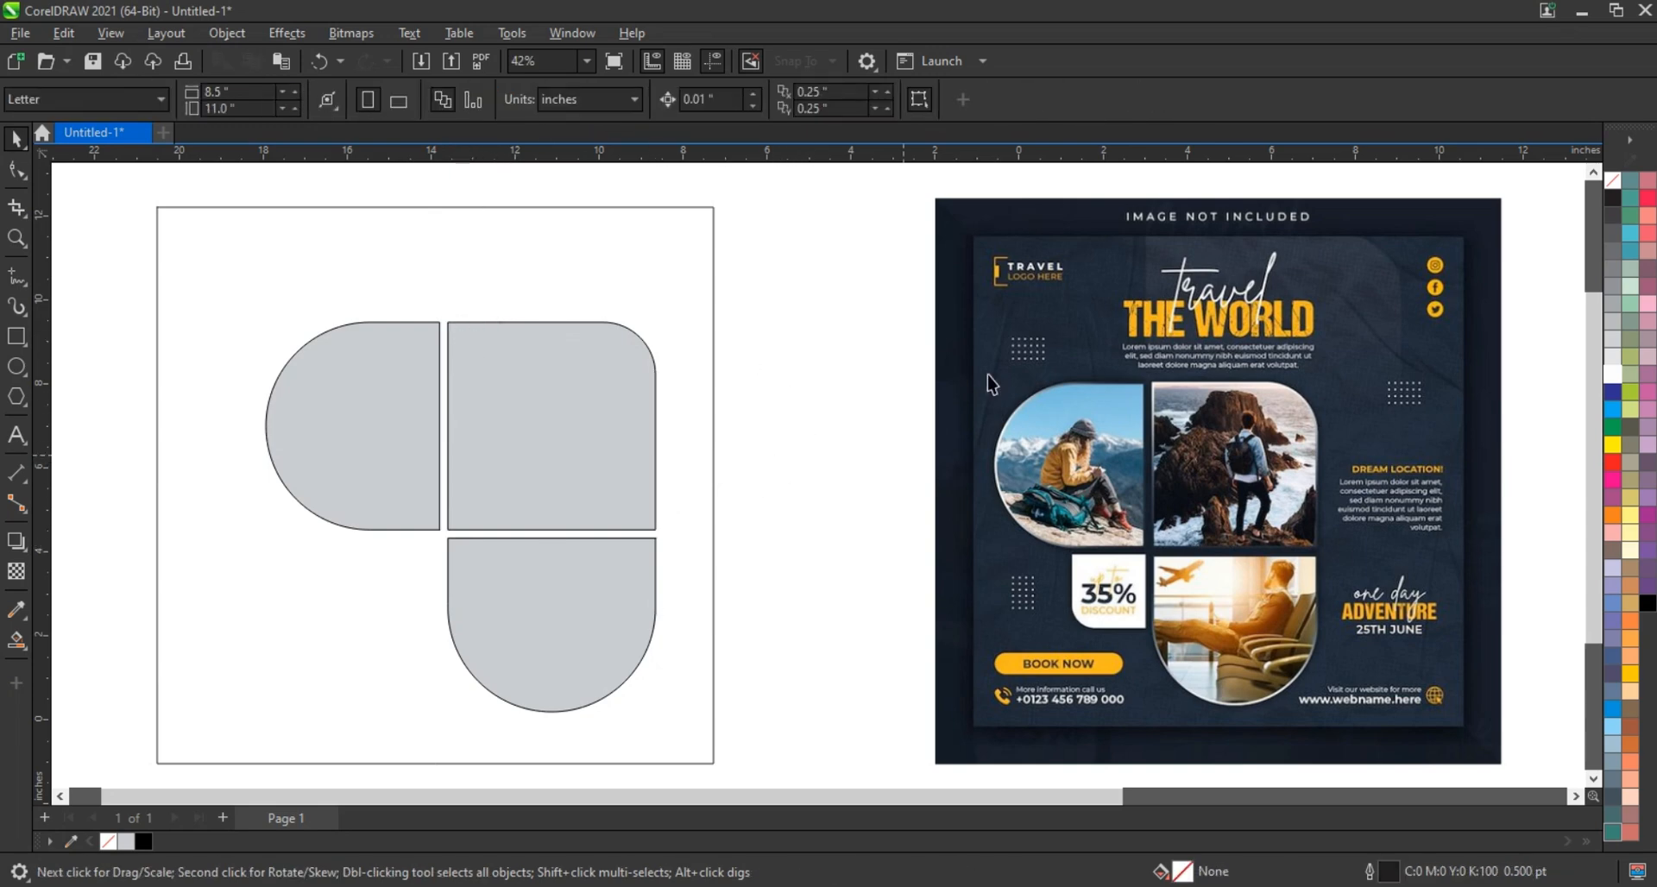
Place a mirrored copy of the top-right tile at lower left, scaled to about 41.5%
click(602, 421)
drag(662, 315, 423, 561)
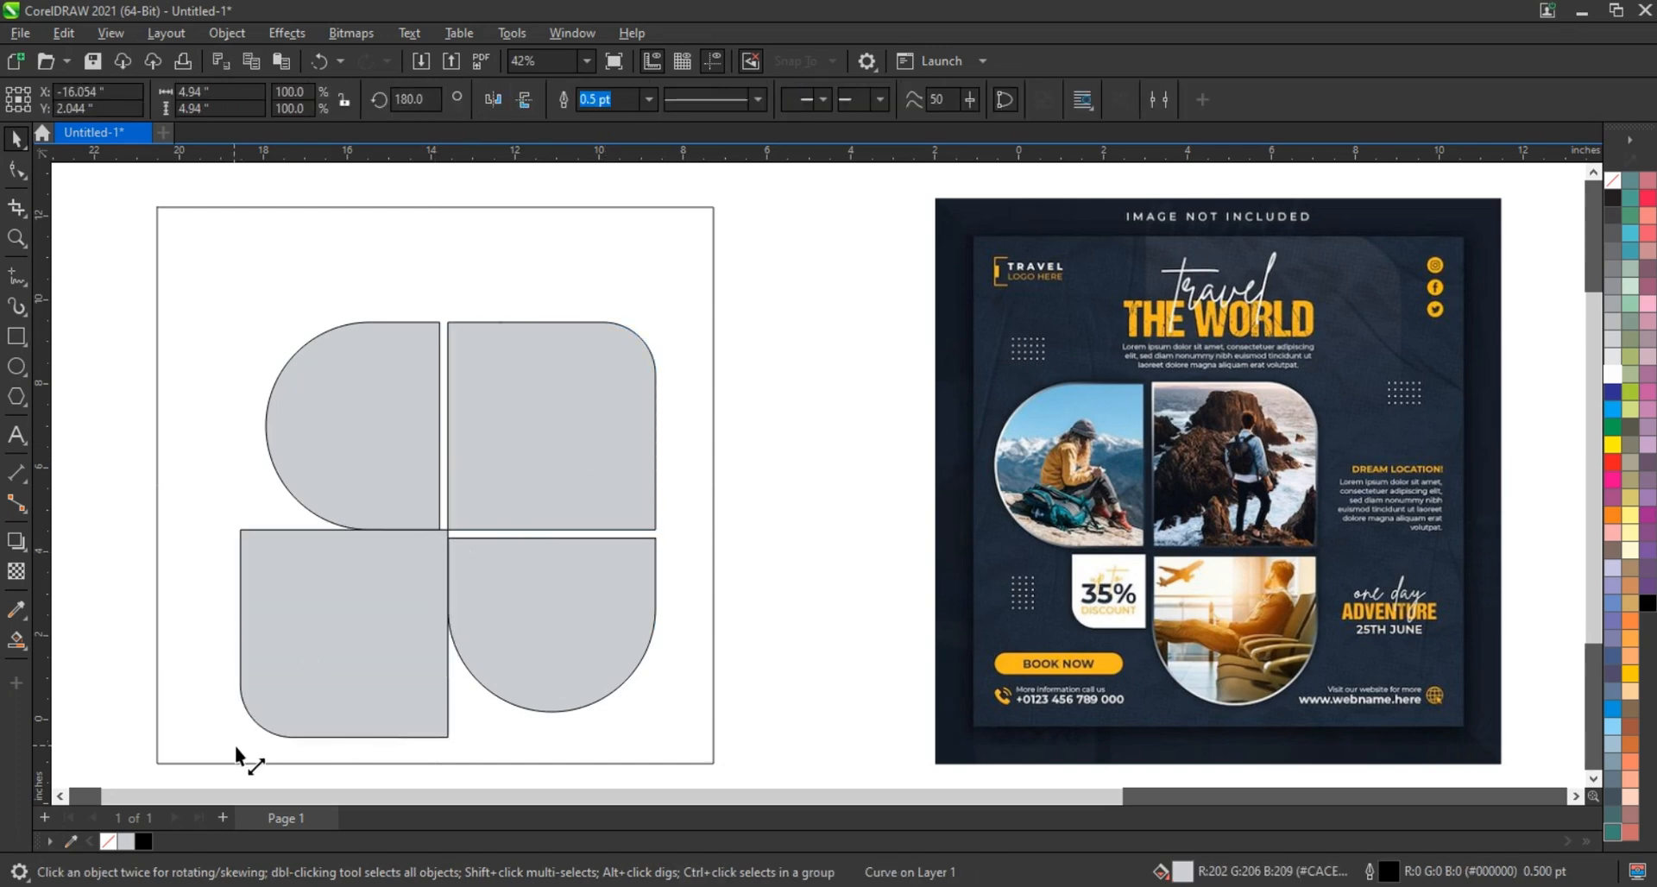
drag(234, 746, 387, 592)
Align the small tile's right edge with the upper-left tile and its top with the lower-right tile
shift+click(410, 496)
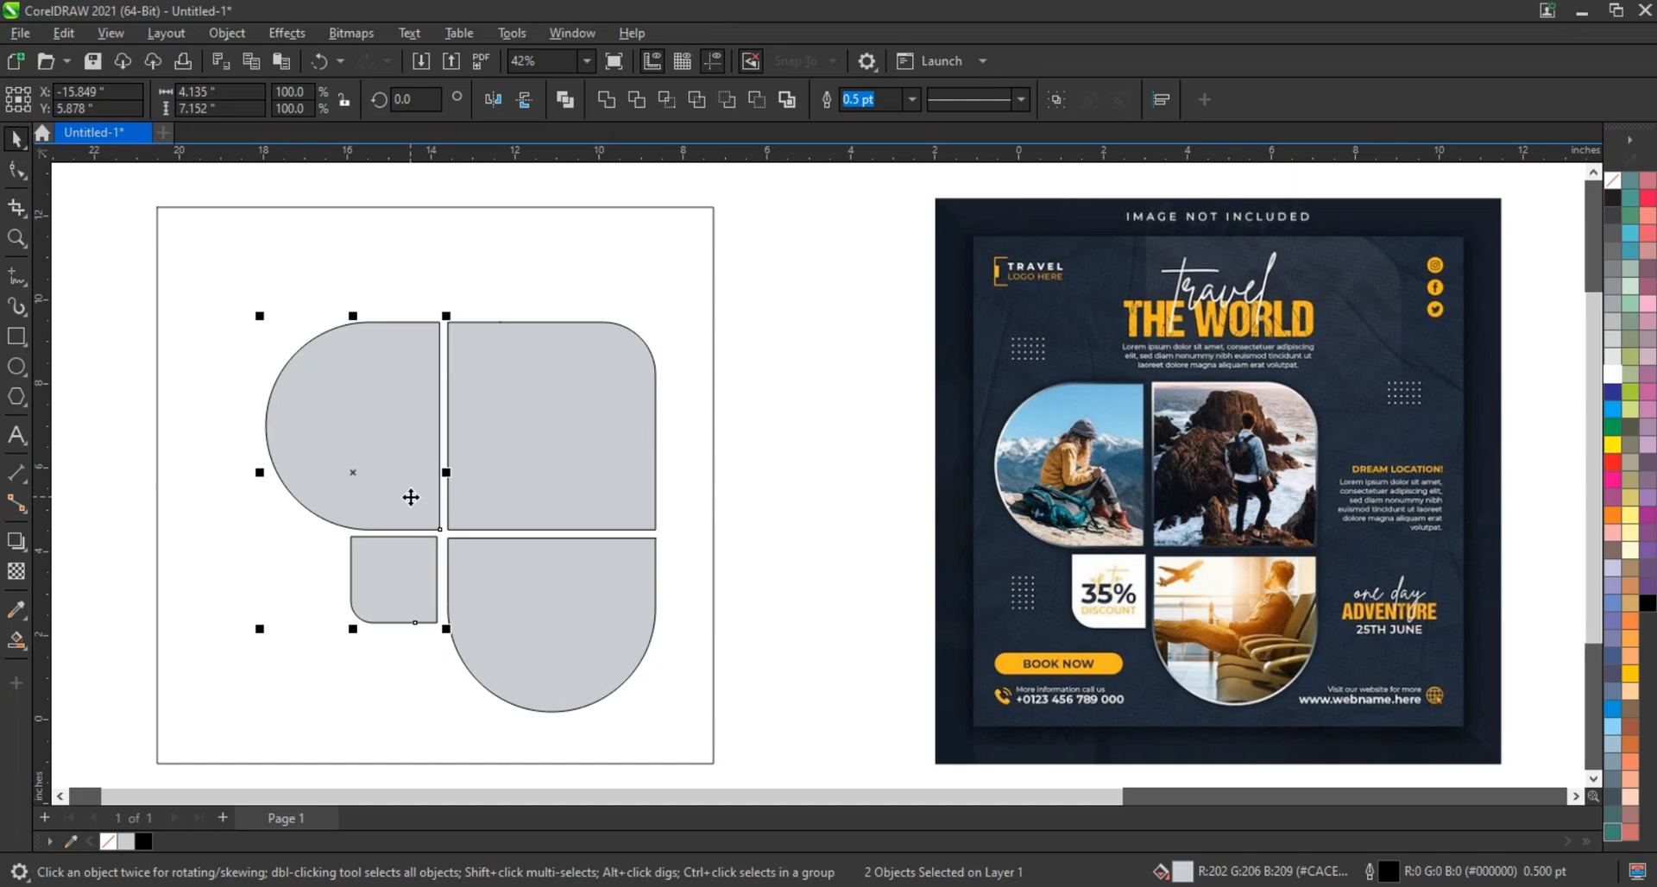
key(r)
click(777, 545)
click(414, 573)
shift+click(521, 575)
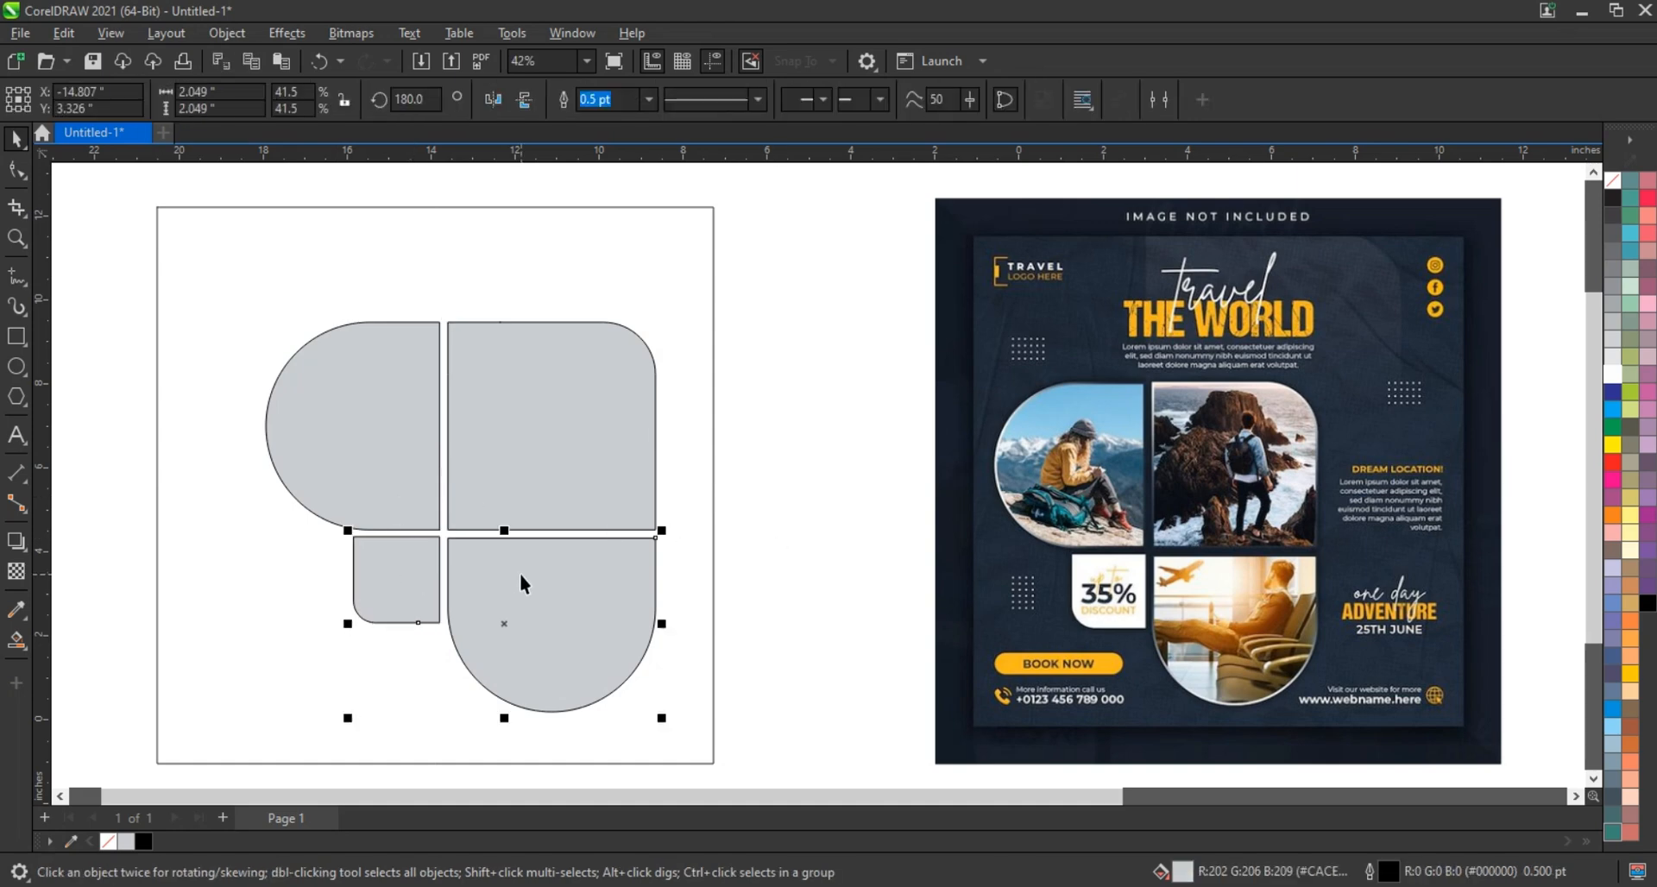
key(r)
key(ctrl+z)
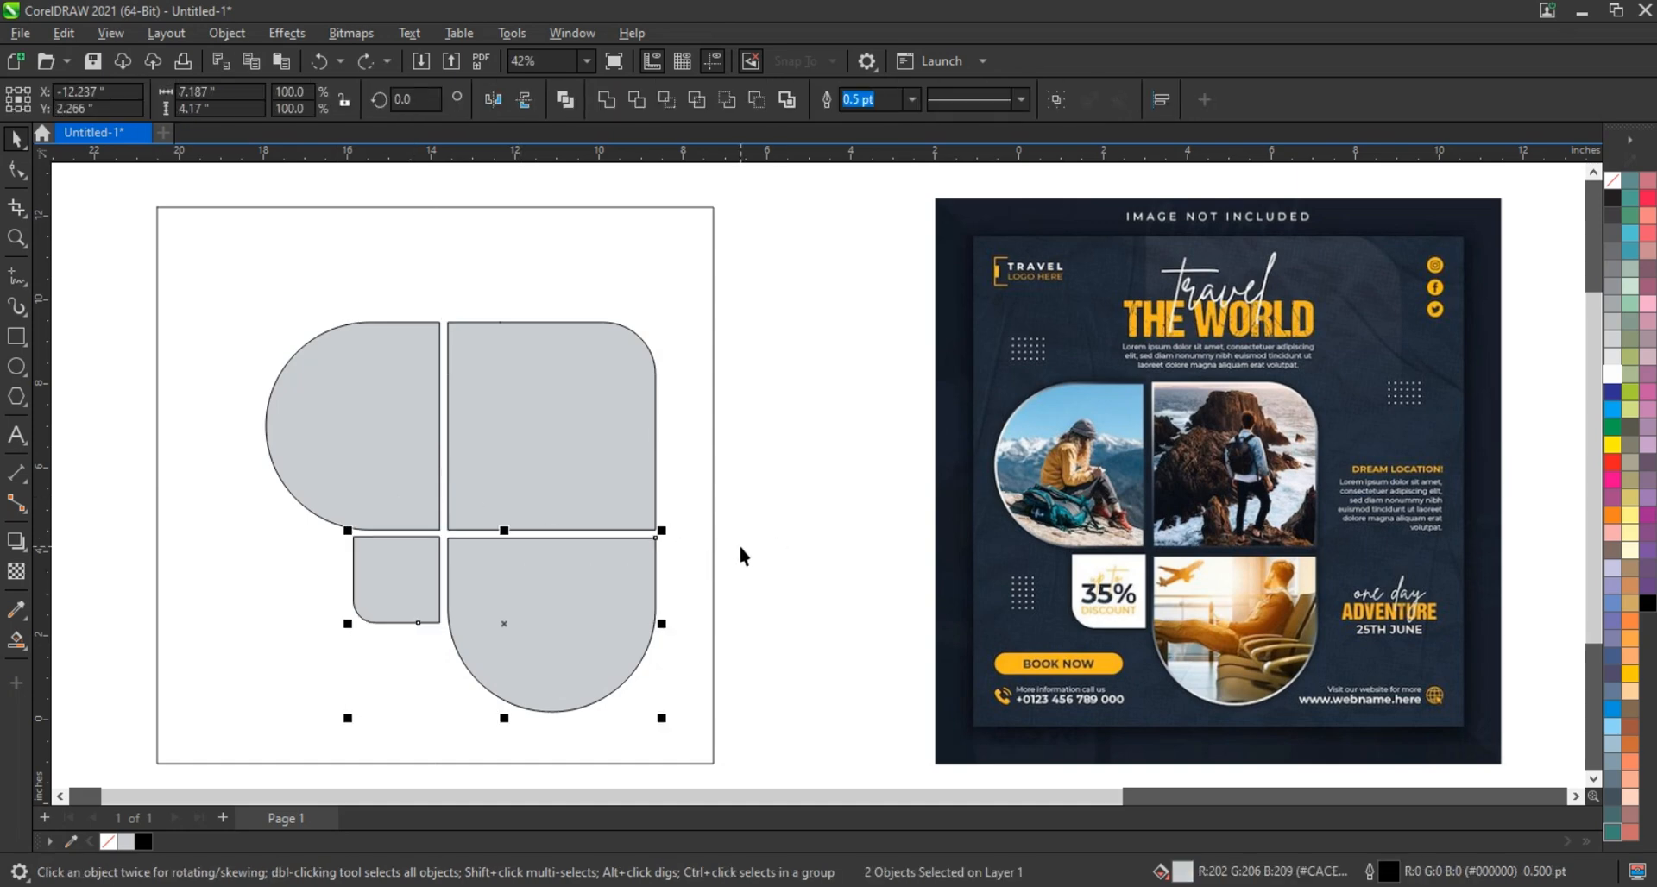
key(t)
click(746, 549)
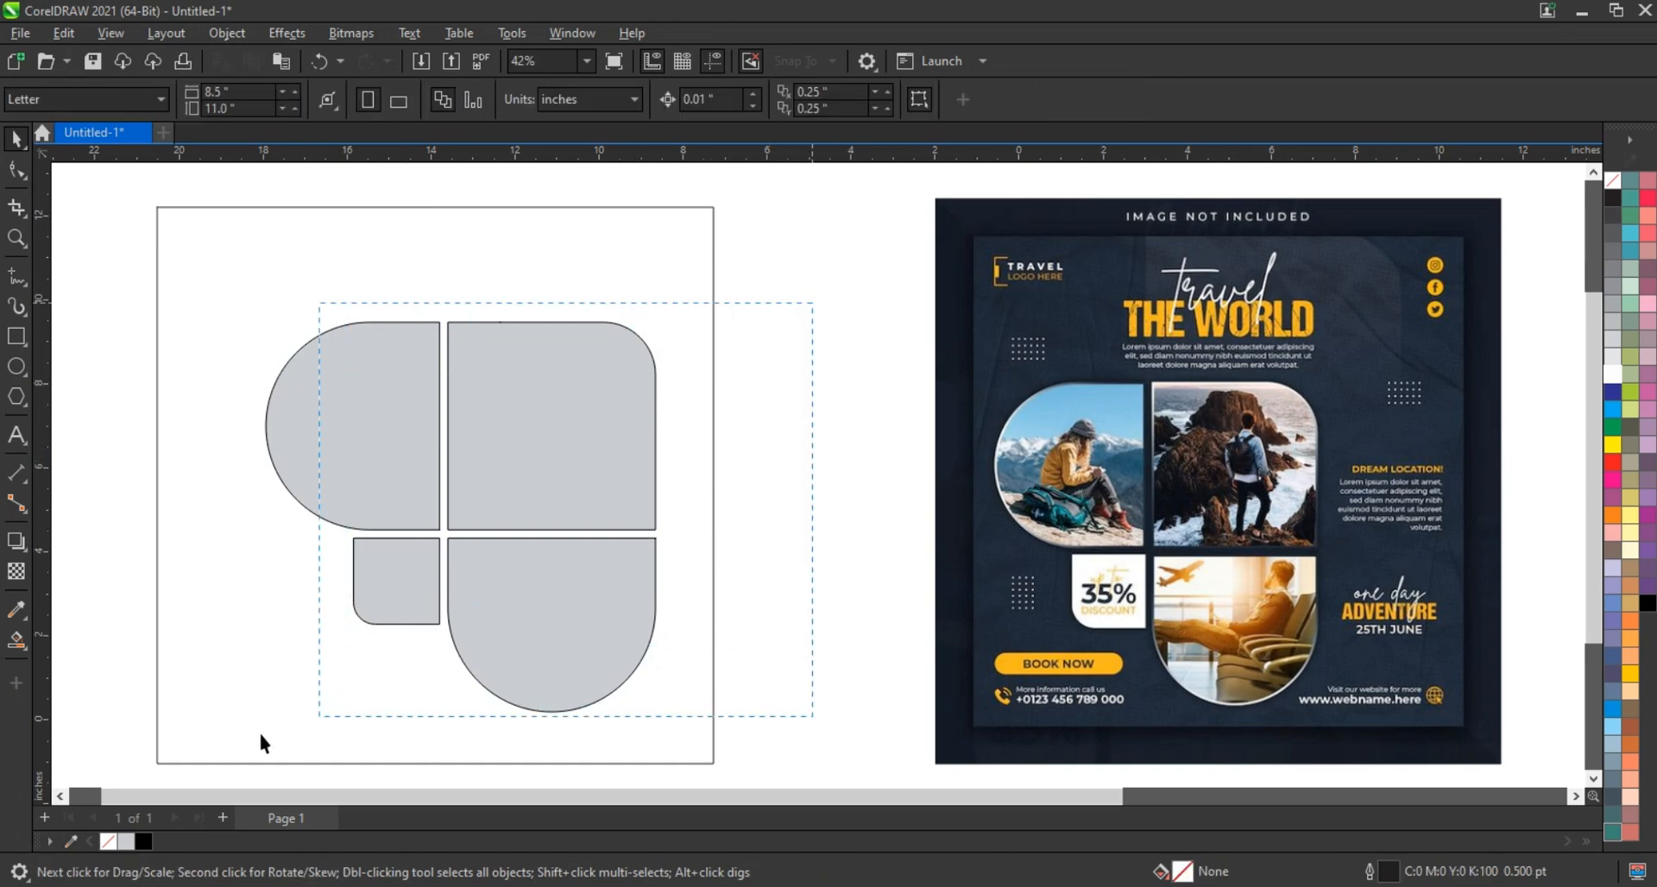
Move all four tiles left and scale them down to 91.8%
drag(261, 733, 258, 734)
drag(539, 595, 463, 607)
drag(580, 728, 552, 686)
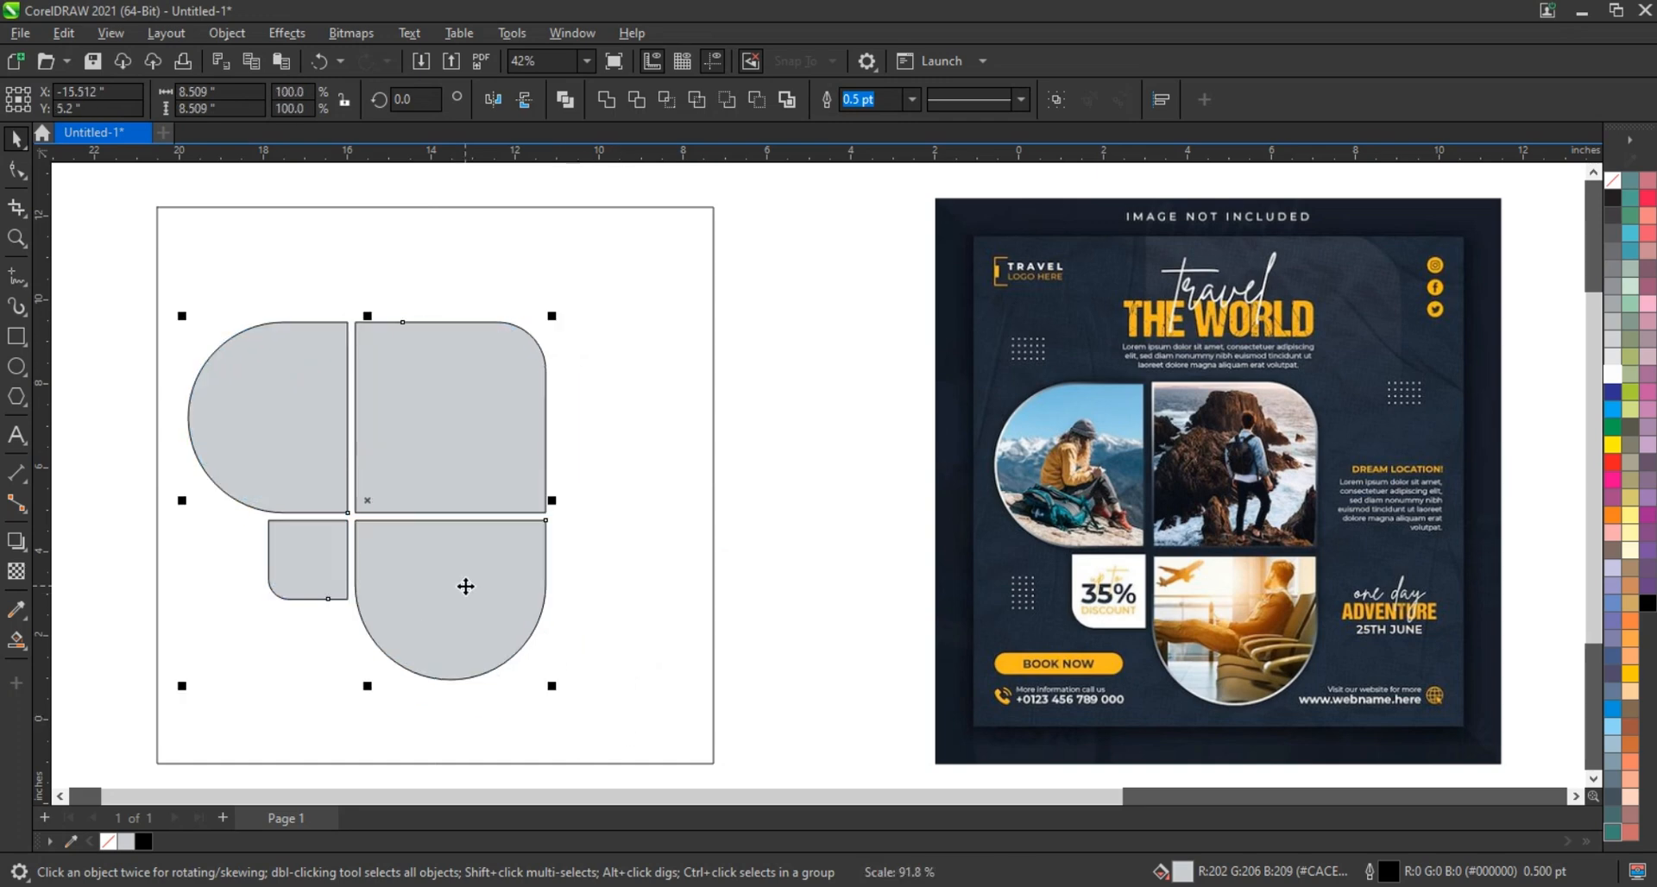
drag(465, 586, 459, 591)
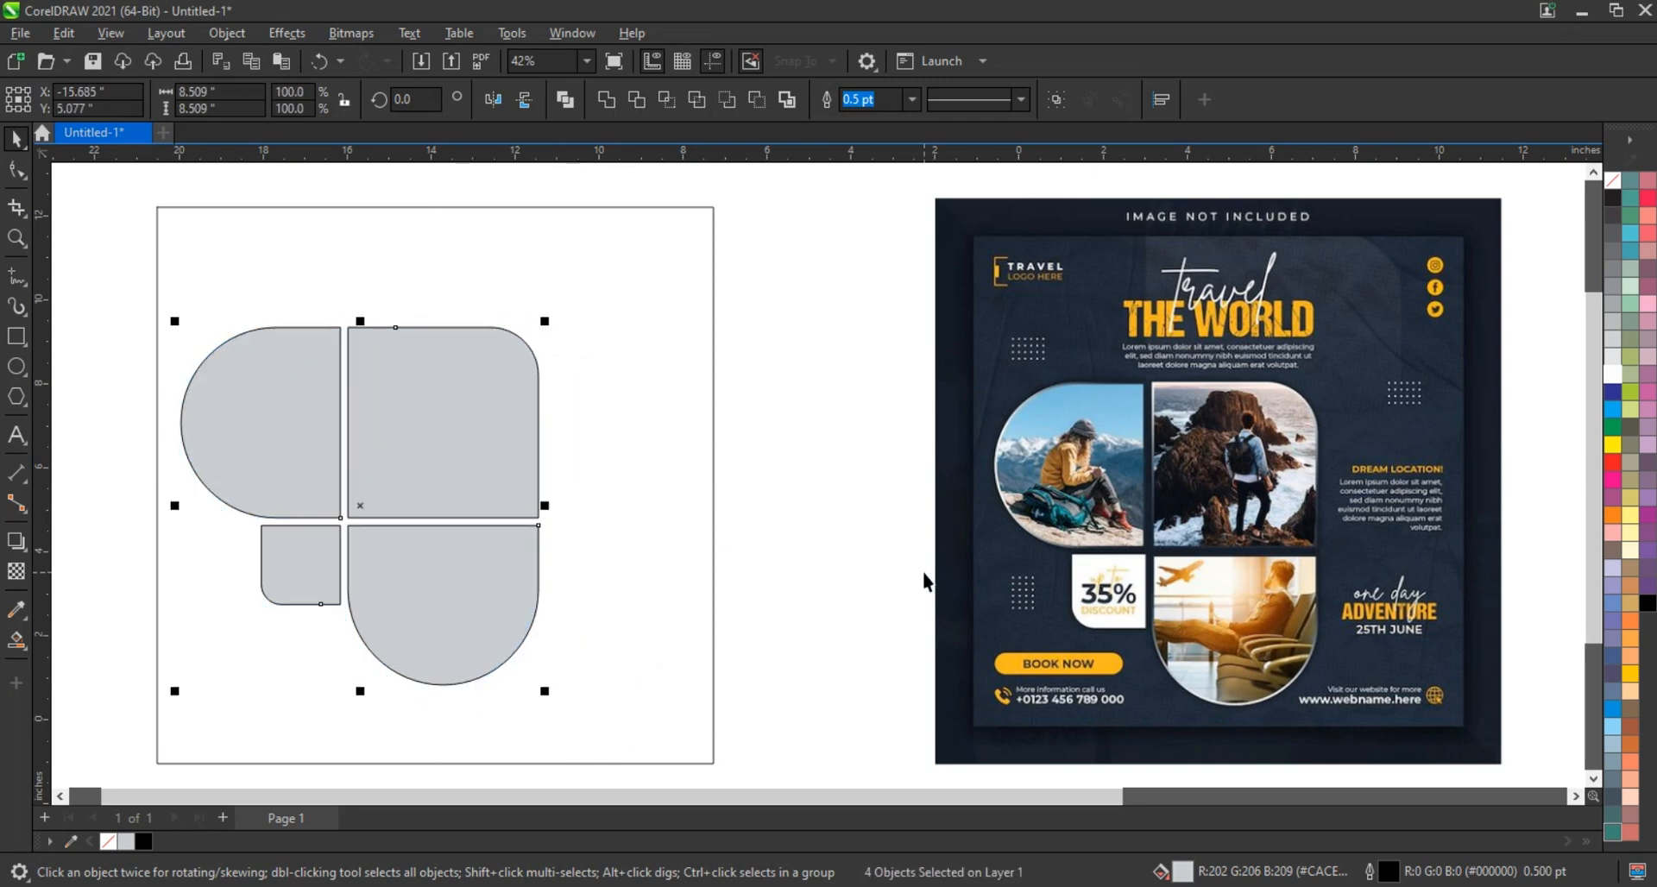
click(923, 573)
Combine the three large tiles into one curve with no fill
click(519, 462)
shift+click(472, 603)
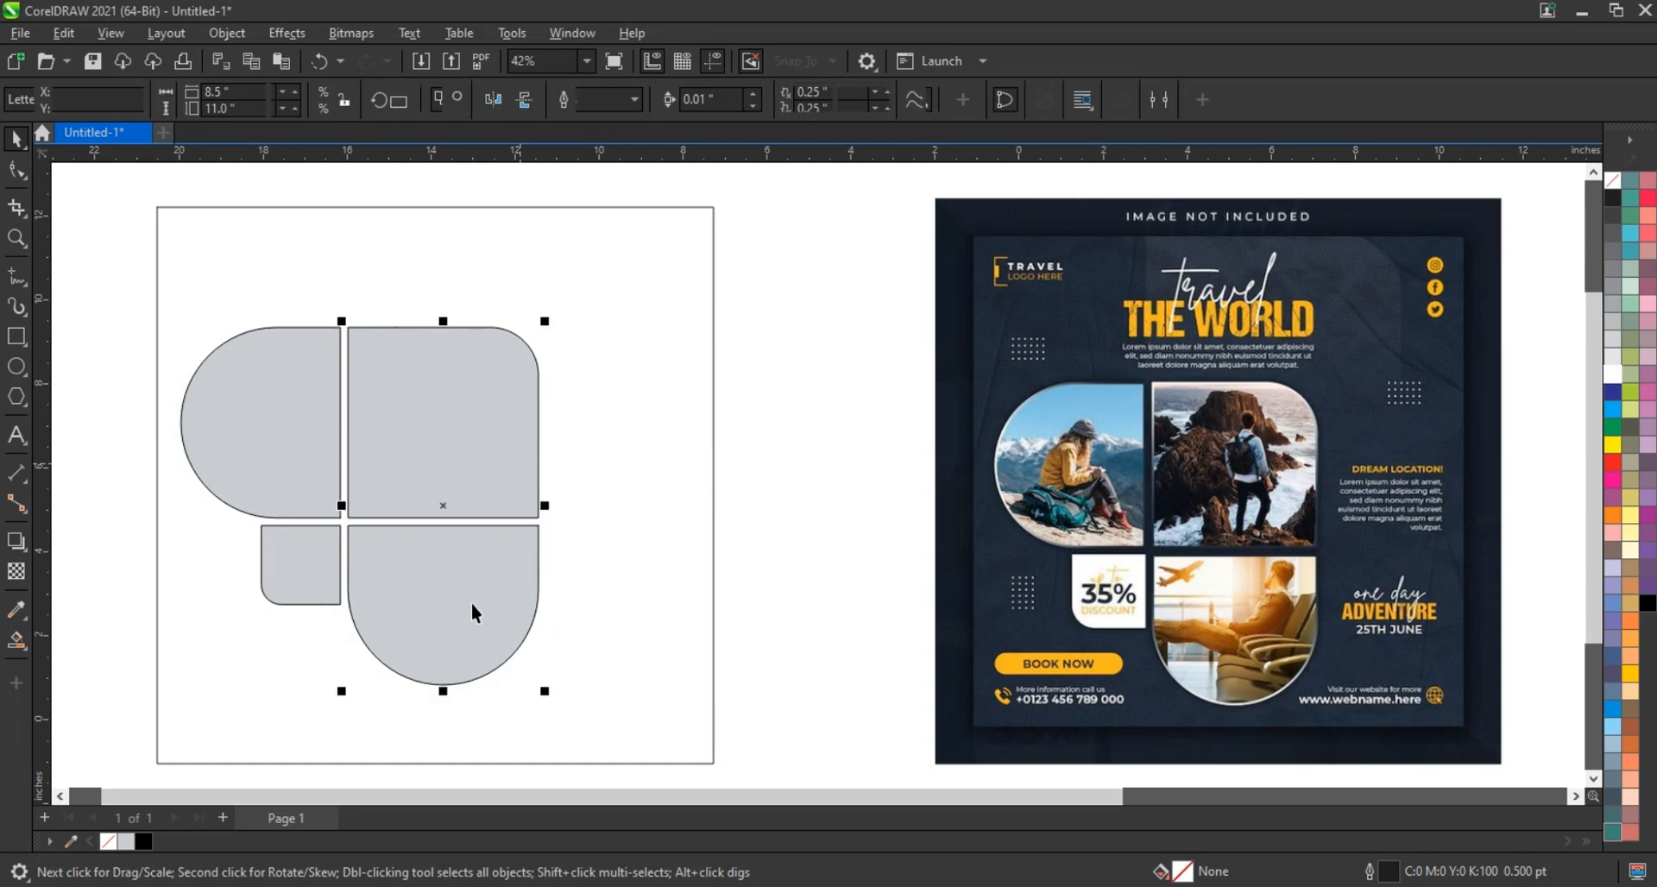
shift+click(302, 455)
click(607, 101)
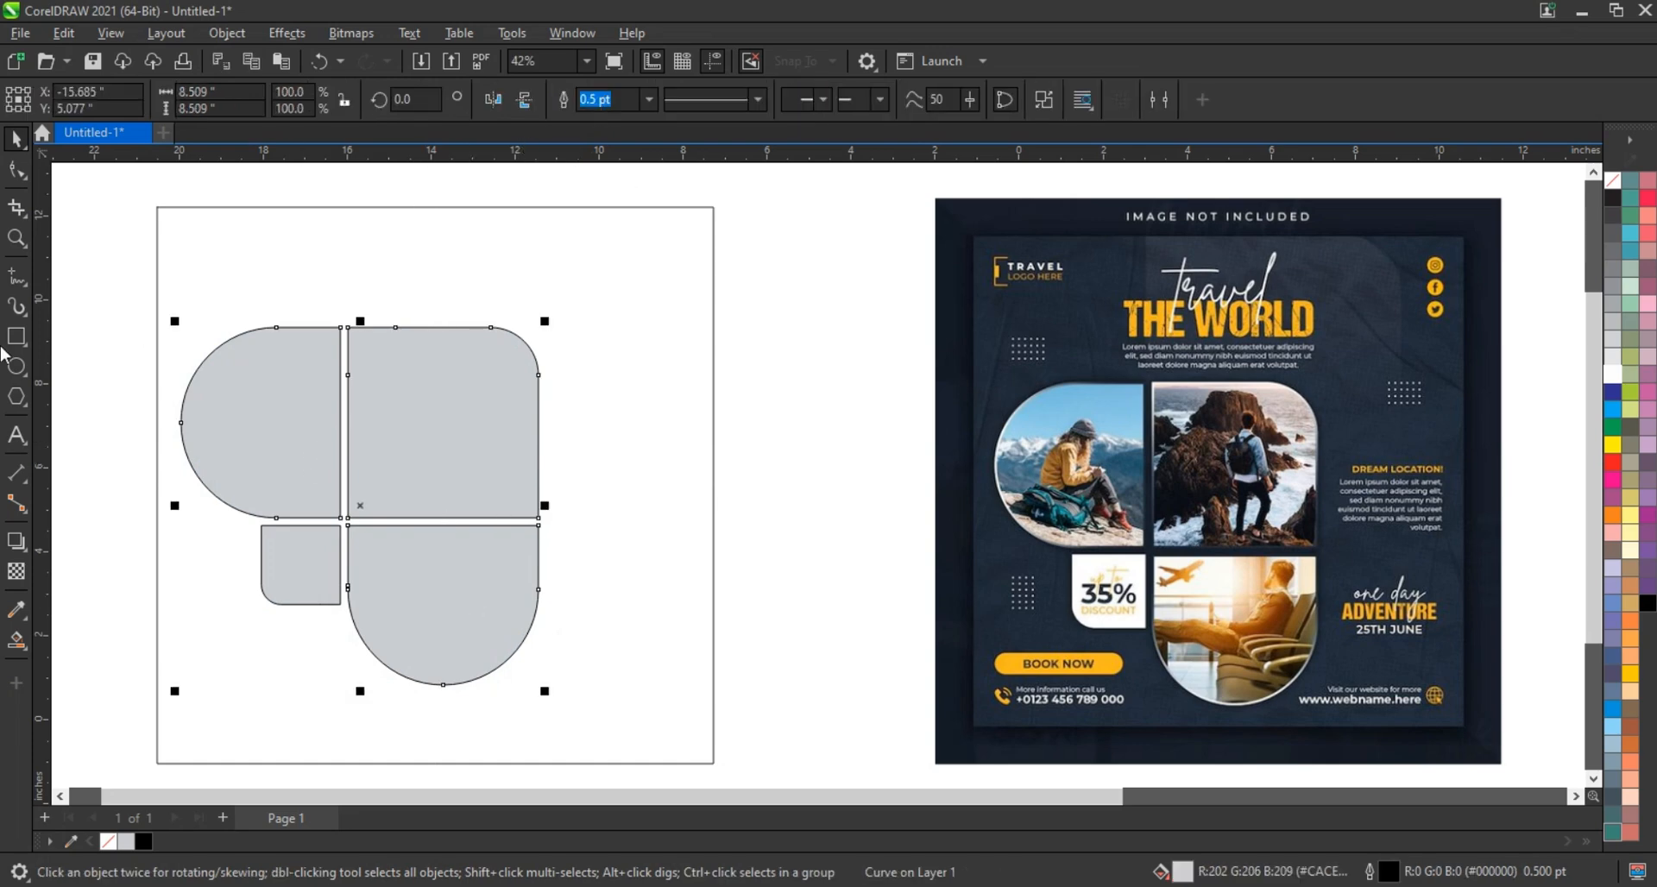
click(1612, 179)
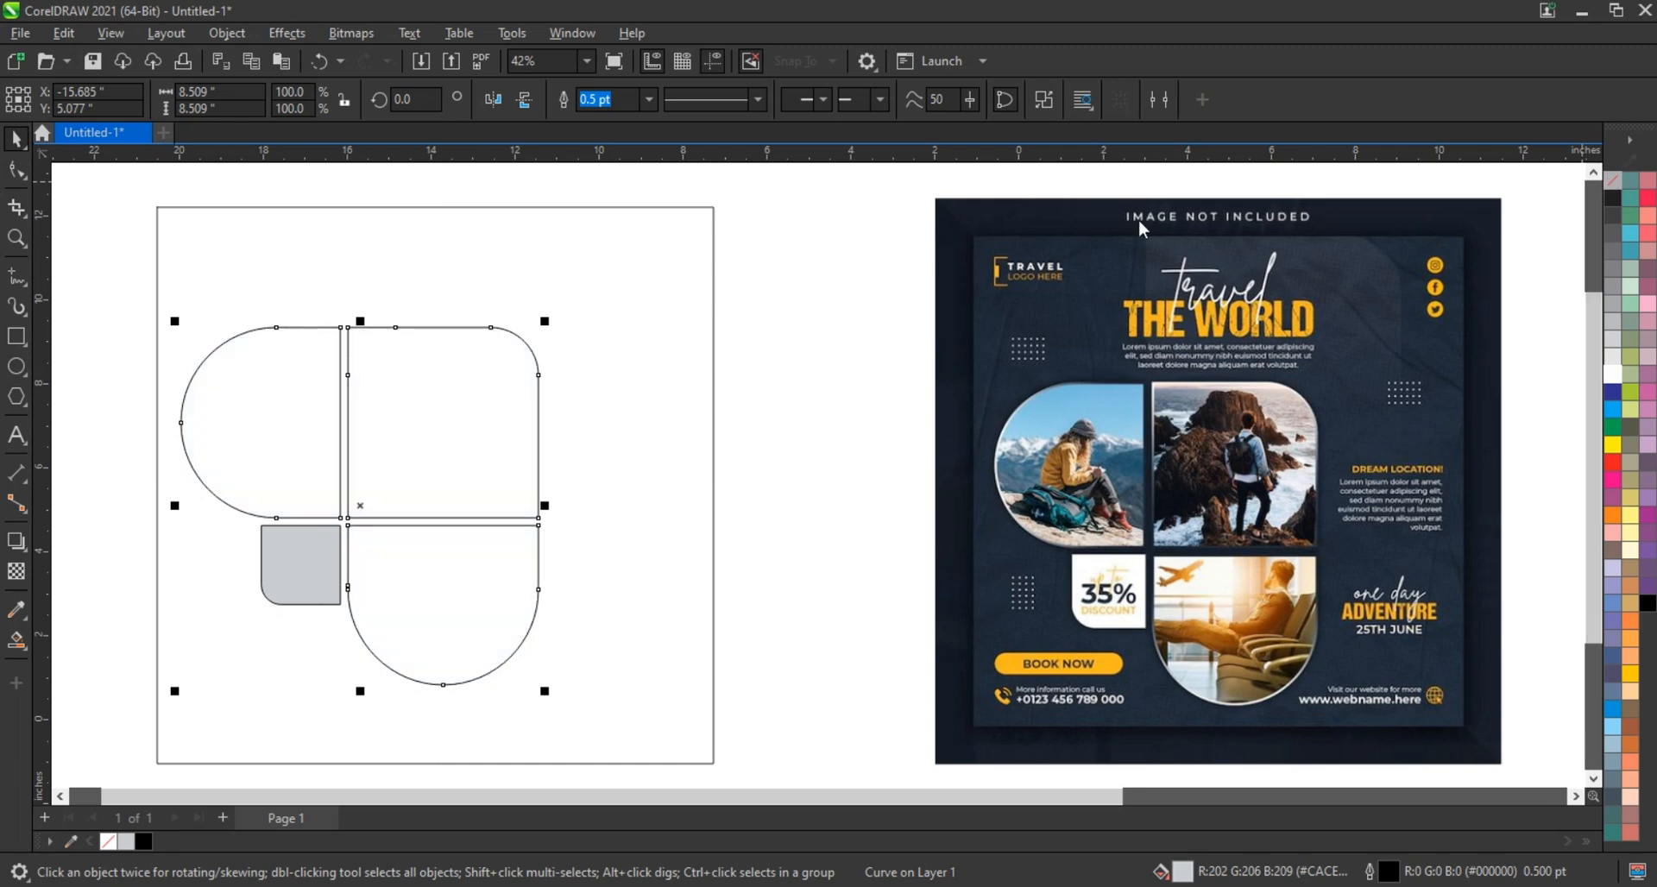
Add a 0.123-inch inner contour to the combined tiles and break it apart into a separate outline
click(17, 541)
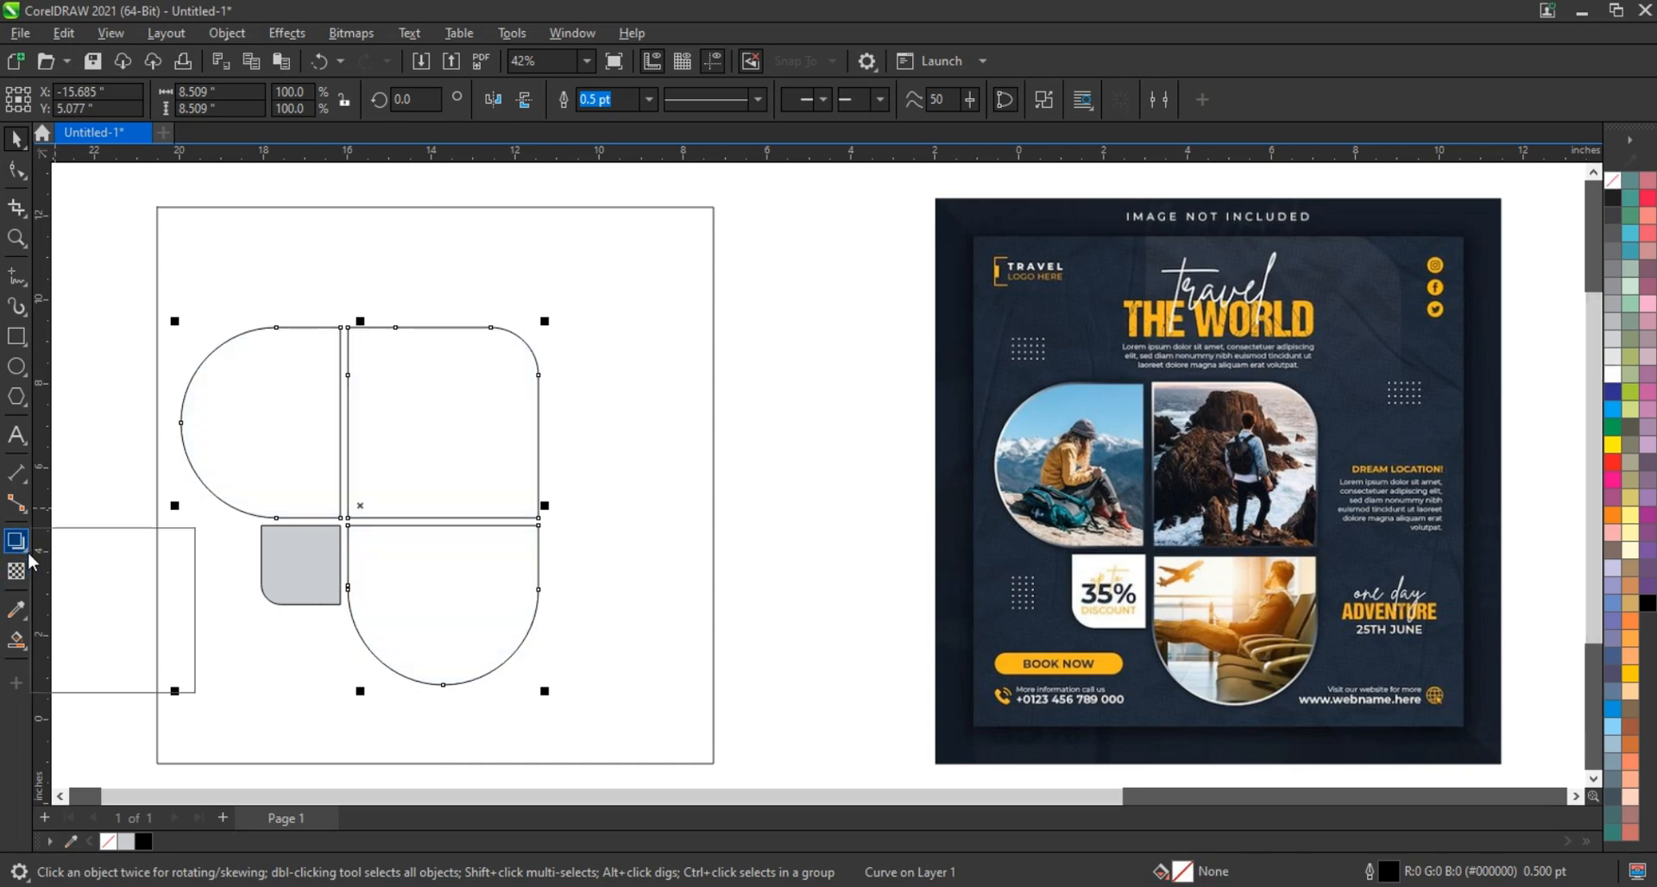
click(86, 564)
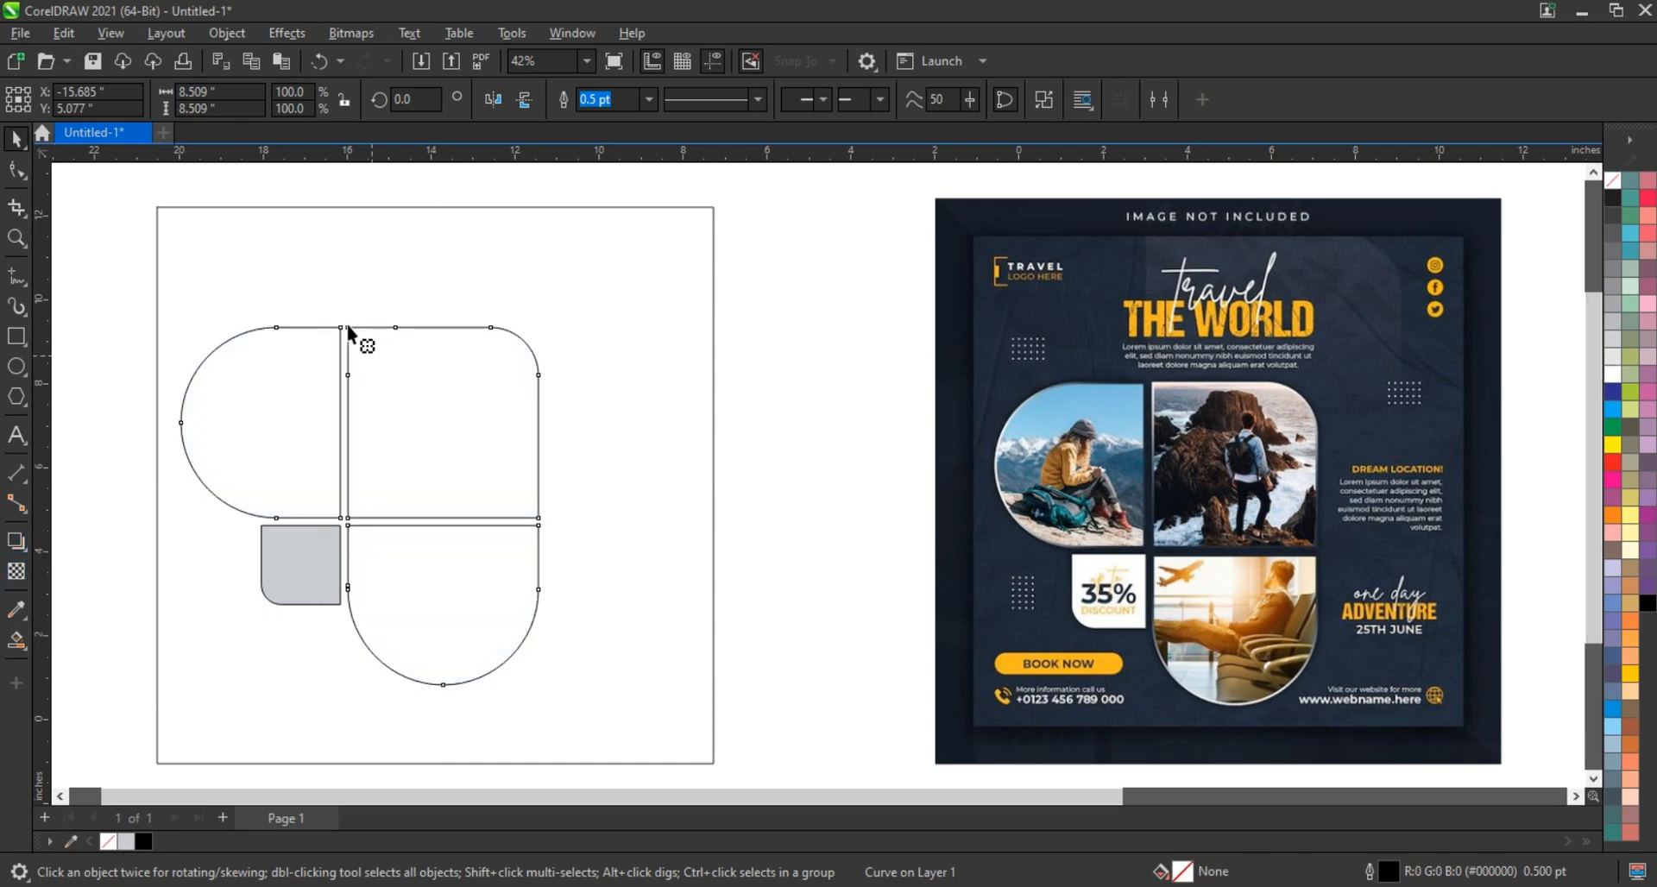
drag(349, 331, 356, 334)
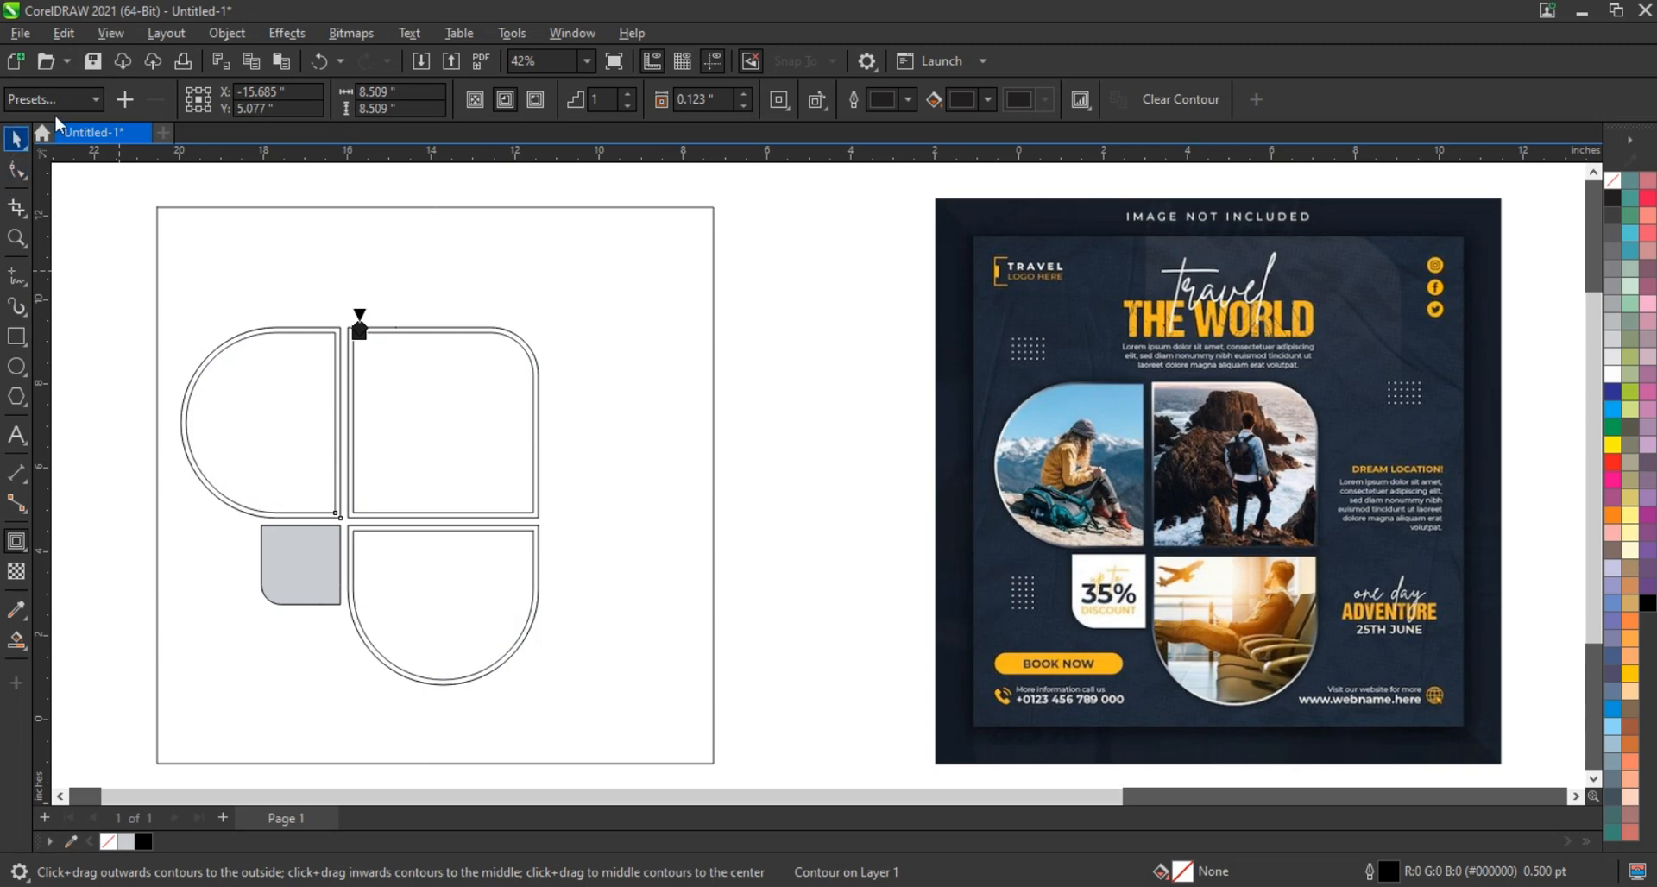
key(space)
click(209, 35)
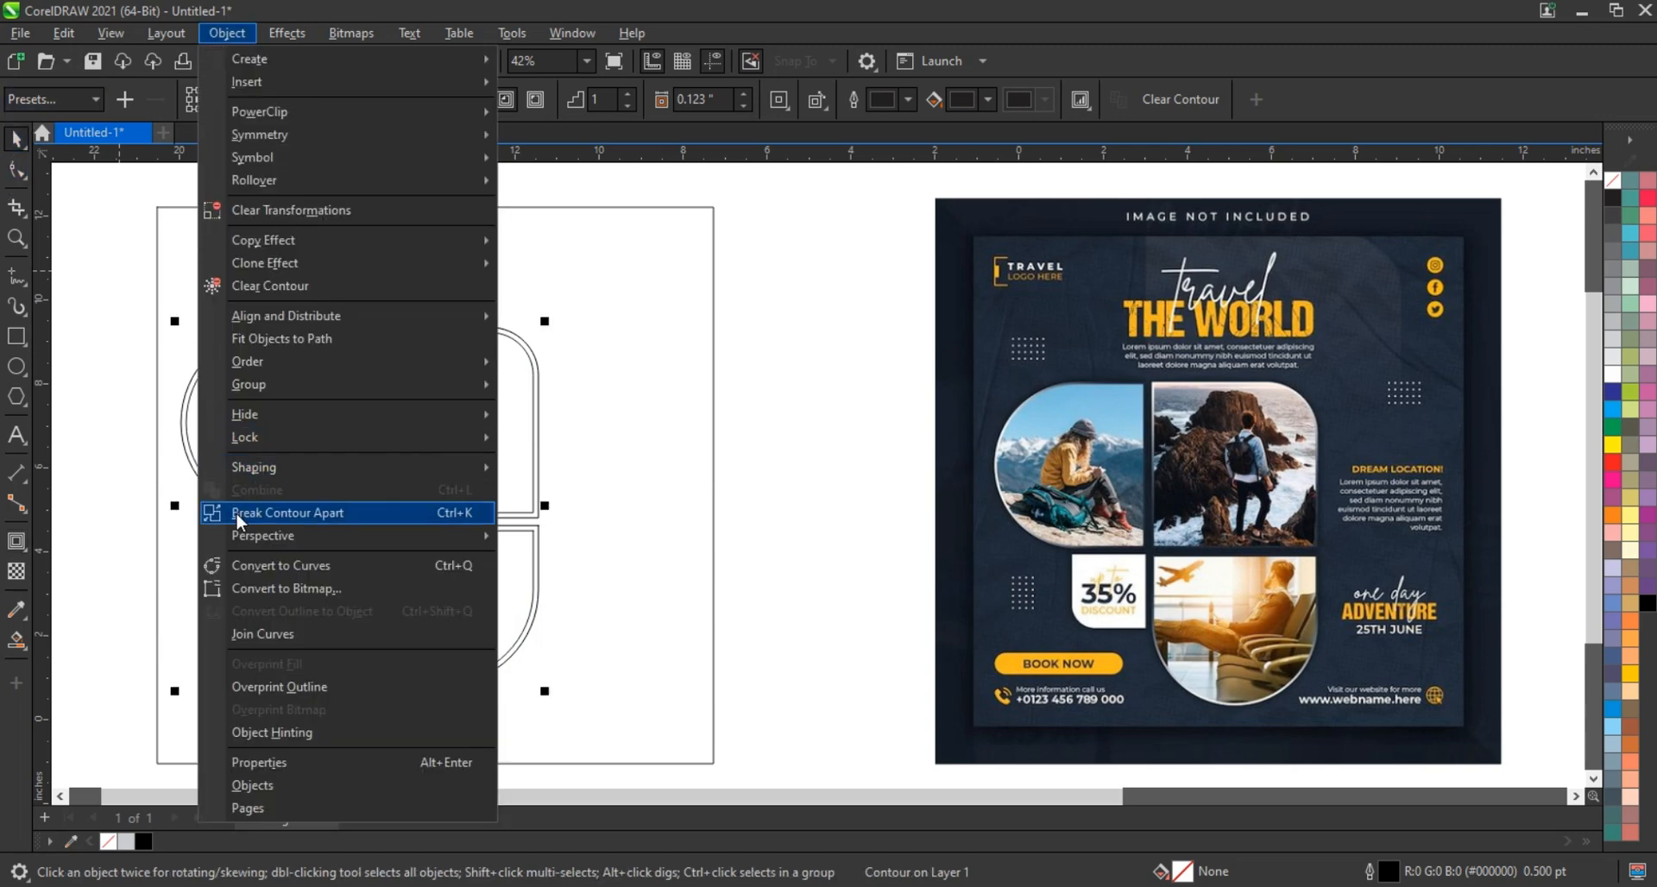
click(287, 512)
click(102, 400)
click(318, 393)
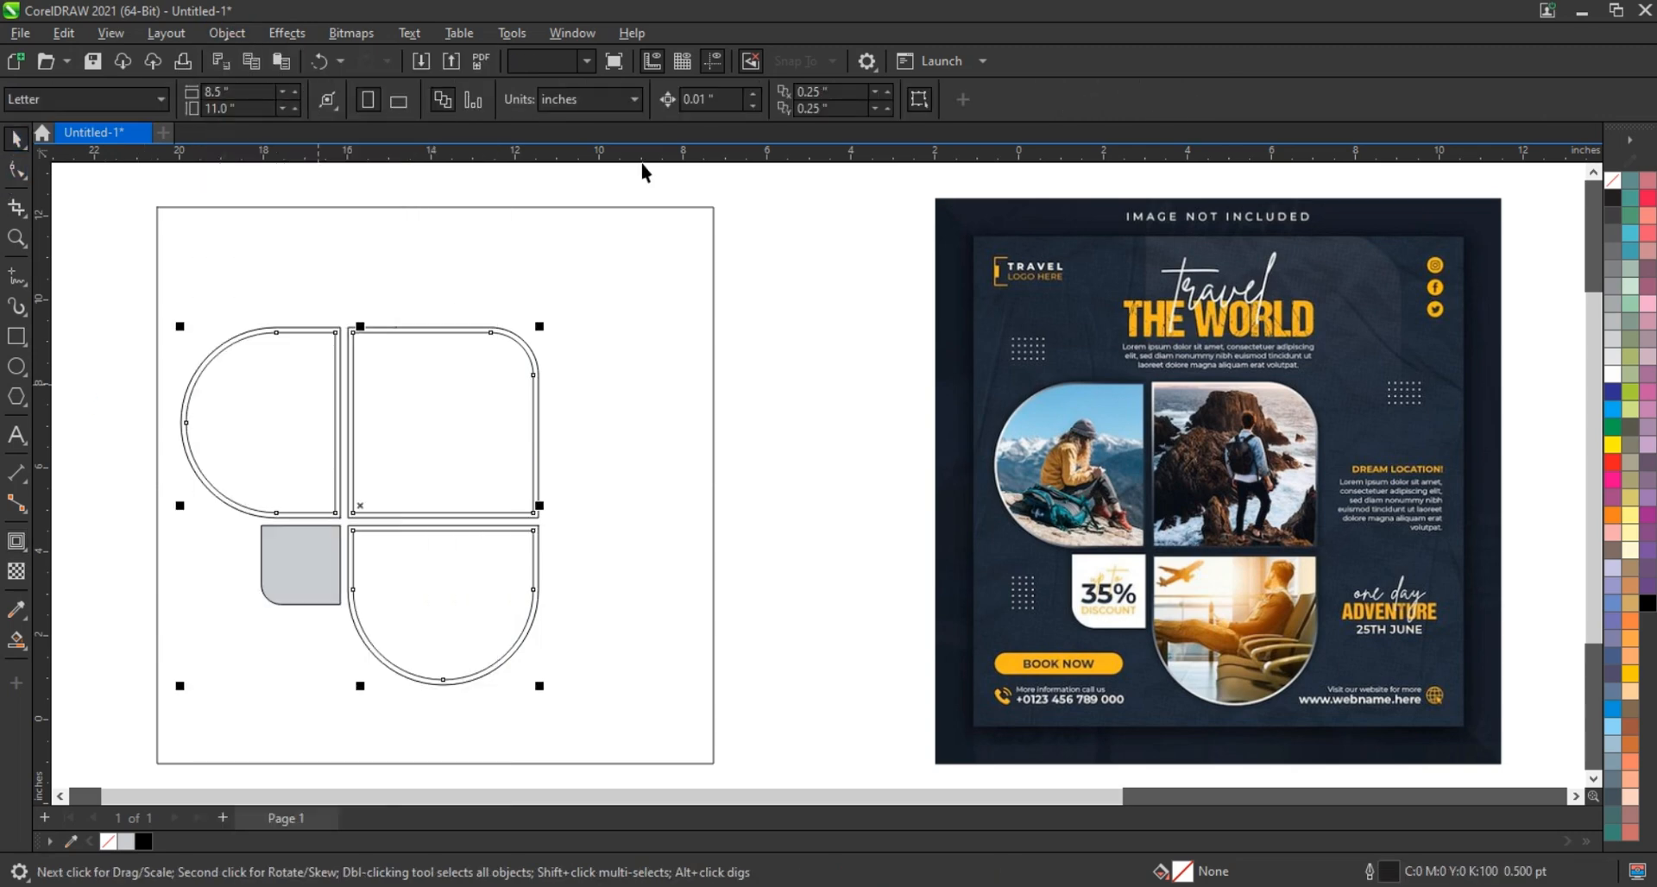
click(802, 364)
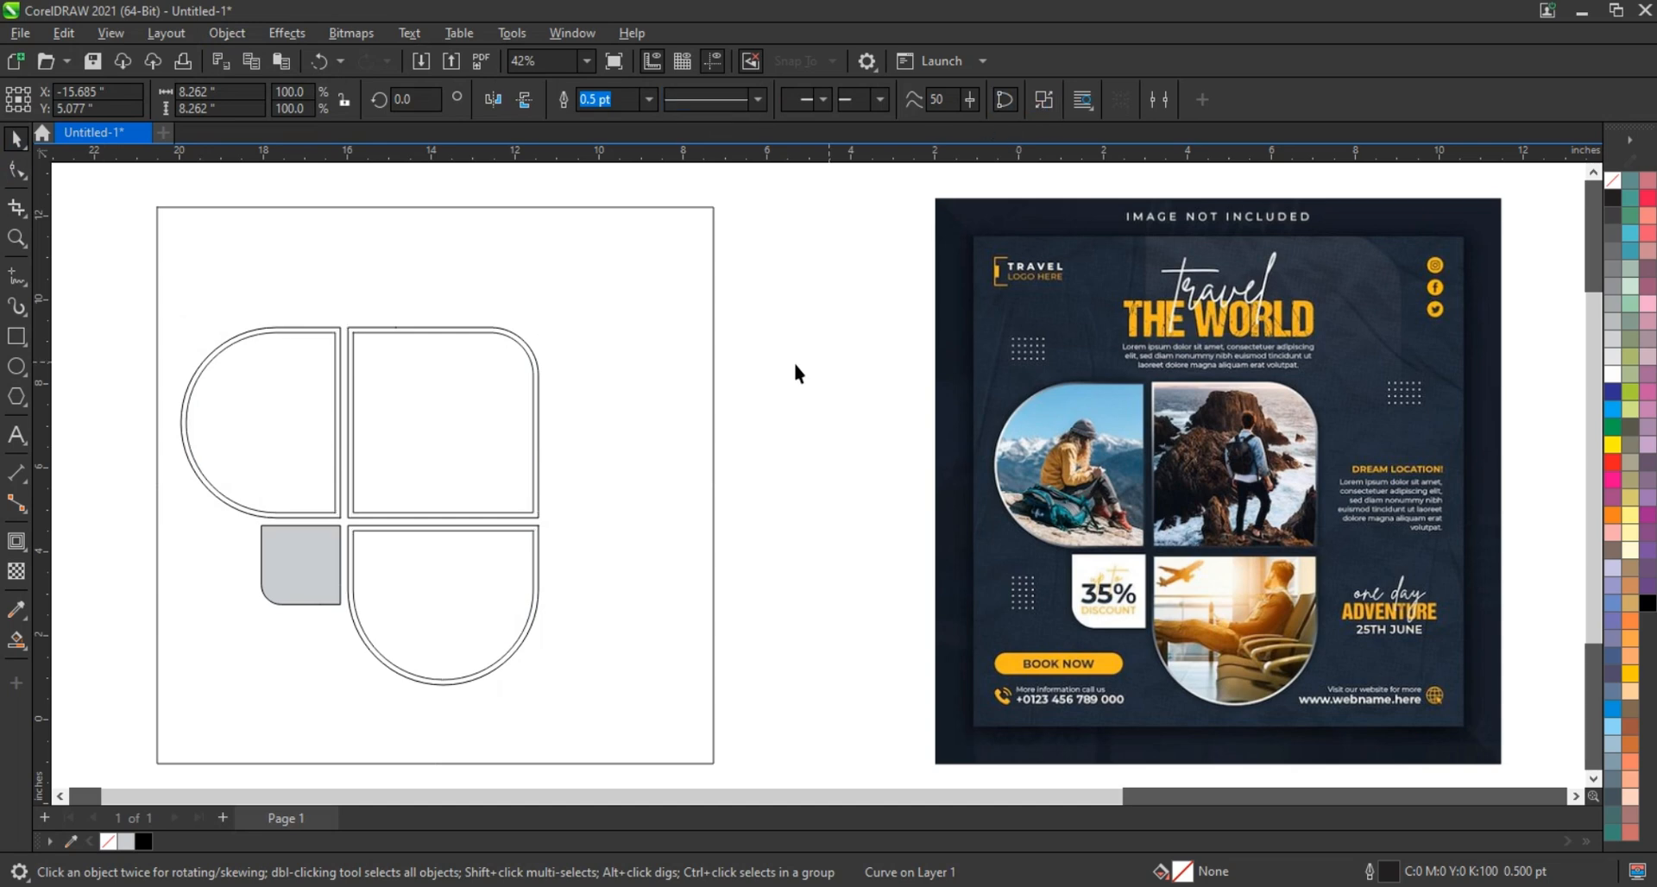
PowerClip the rocky-coast photo into the top-right tile and the airport photo into the bottom tile
scroll(617, 405, down, 2)
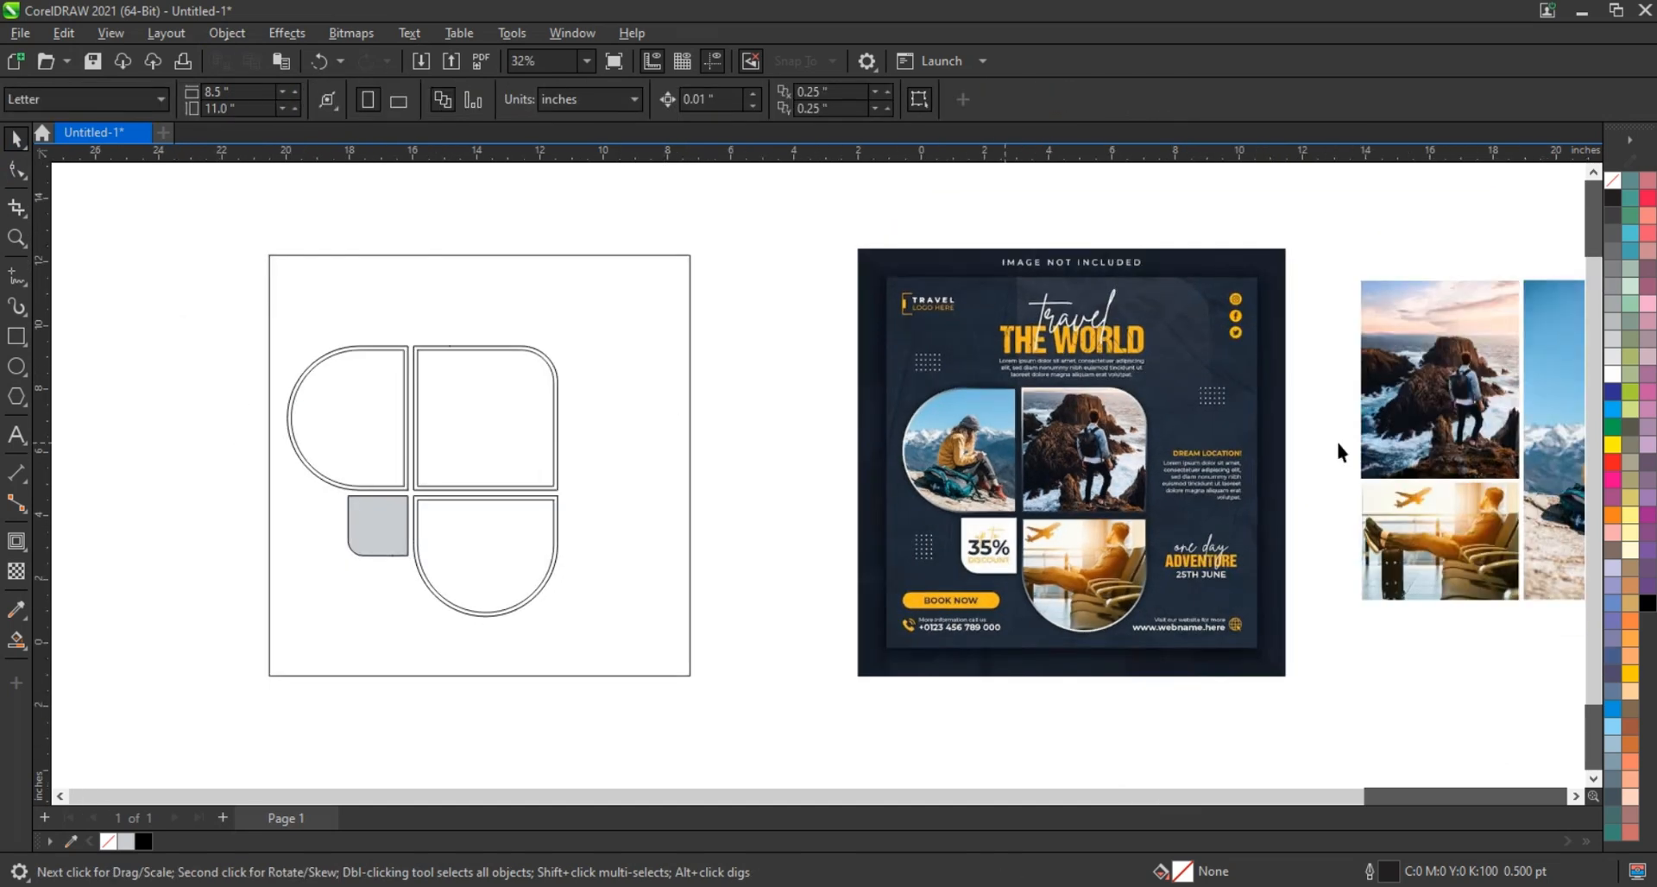
right_click(1441, 431)
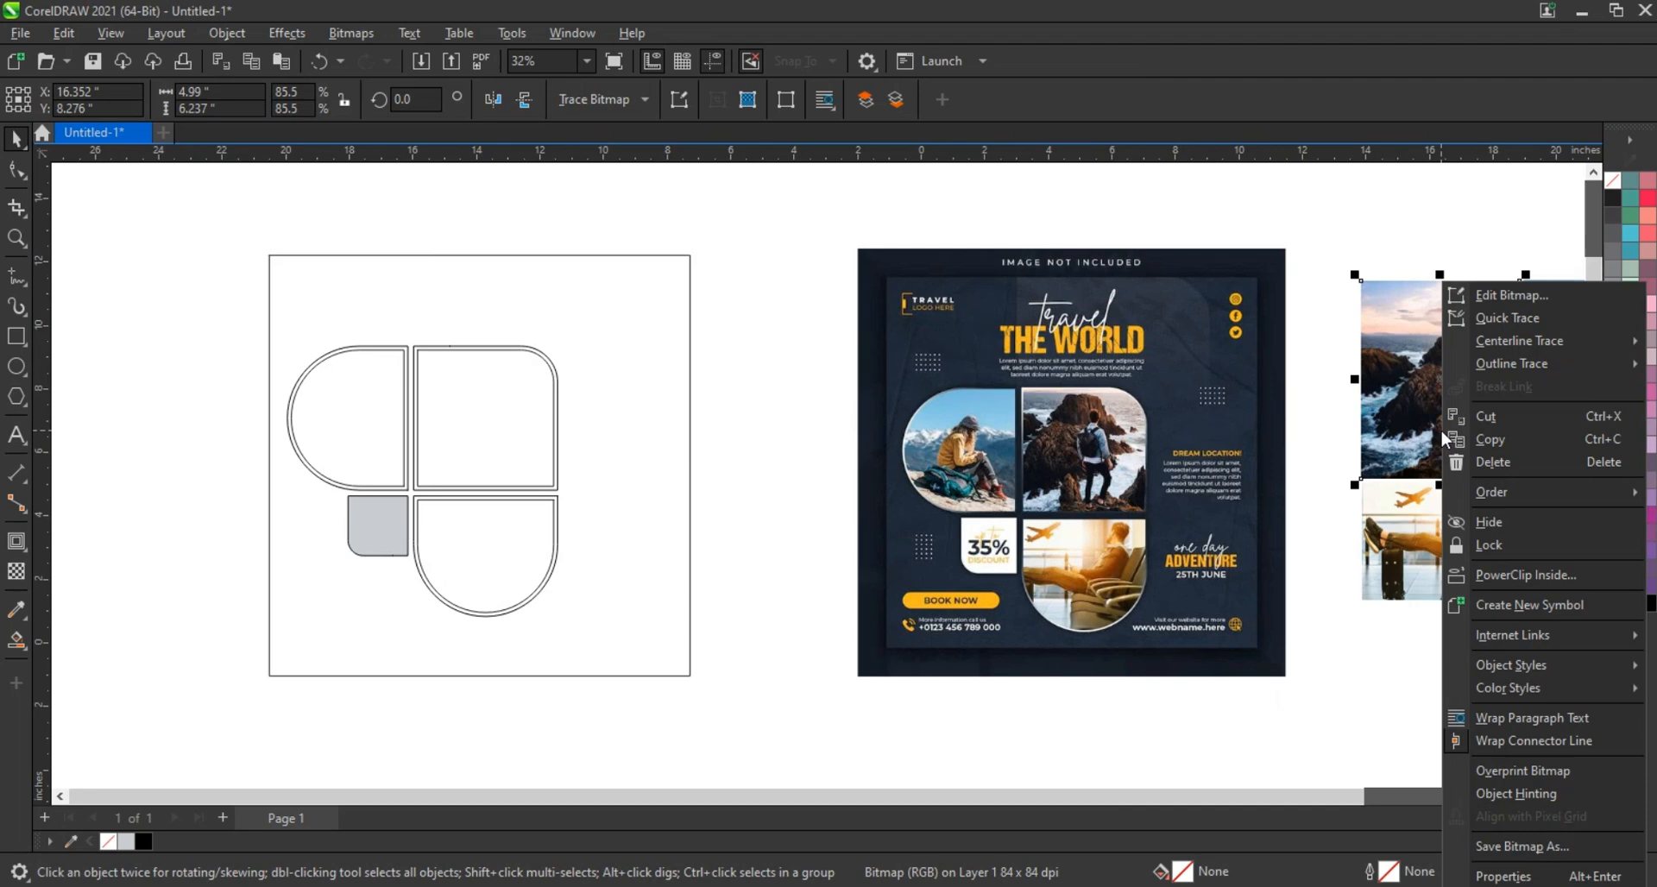
click(1486, 576)
click(479, 414)
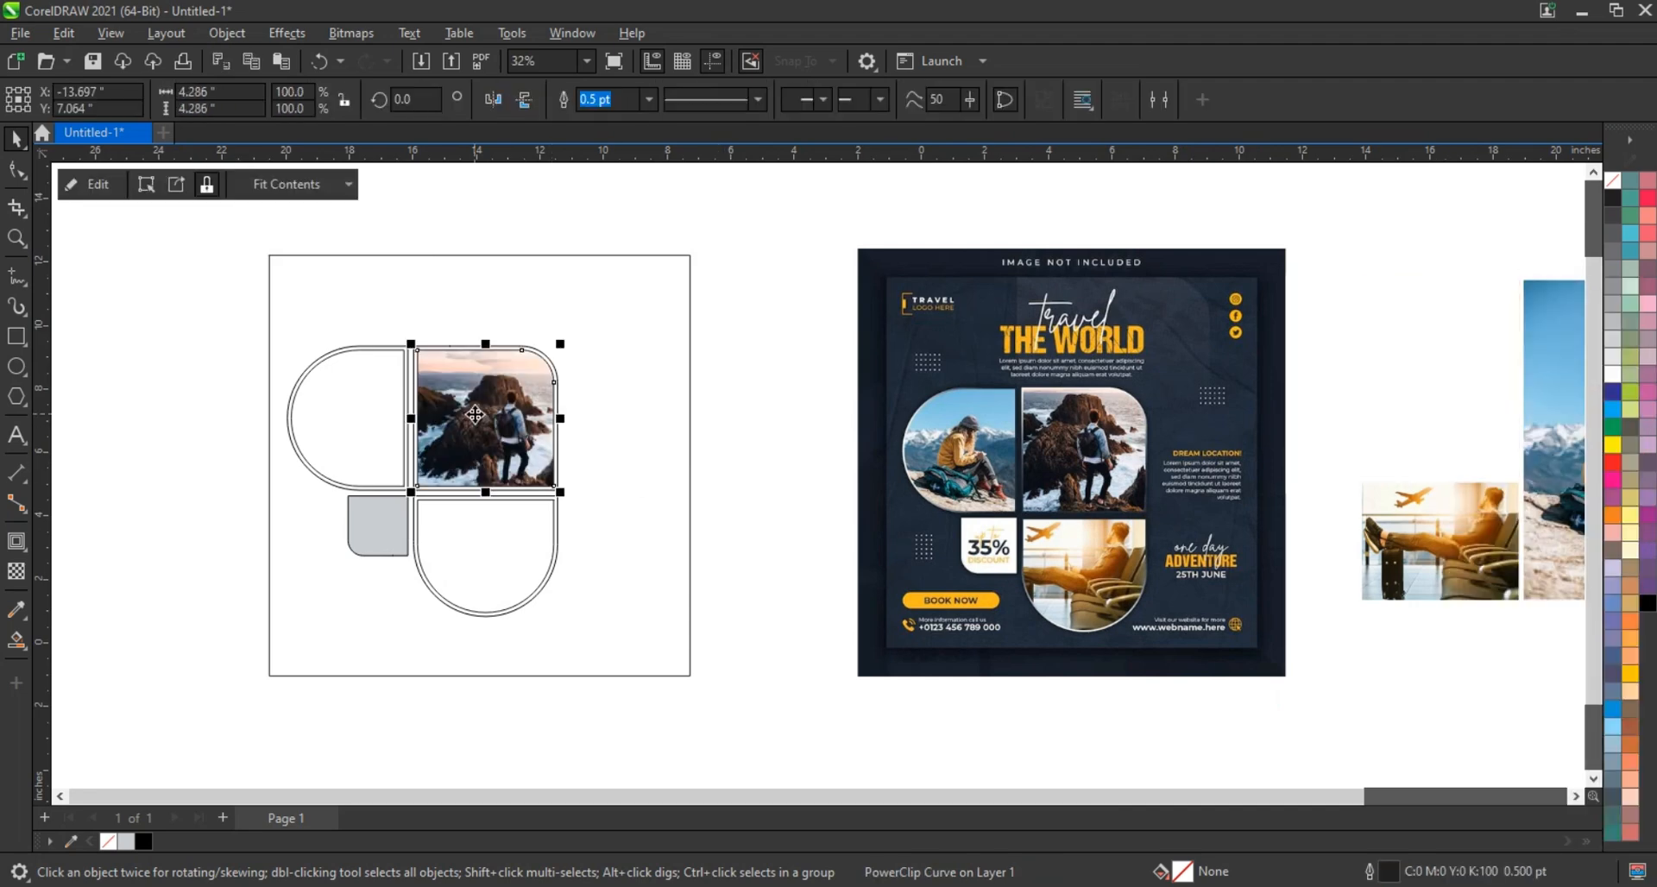
click(1439, 534)
right_click(1439, 533)
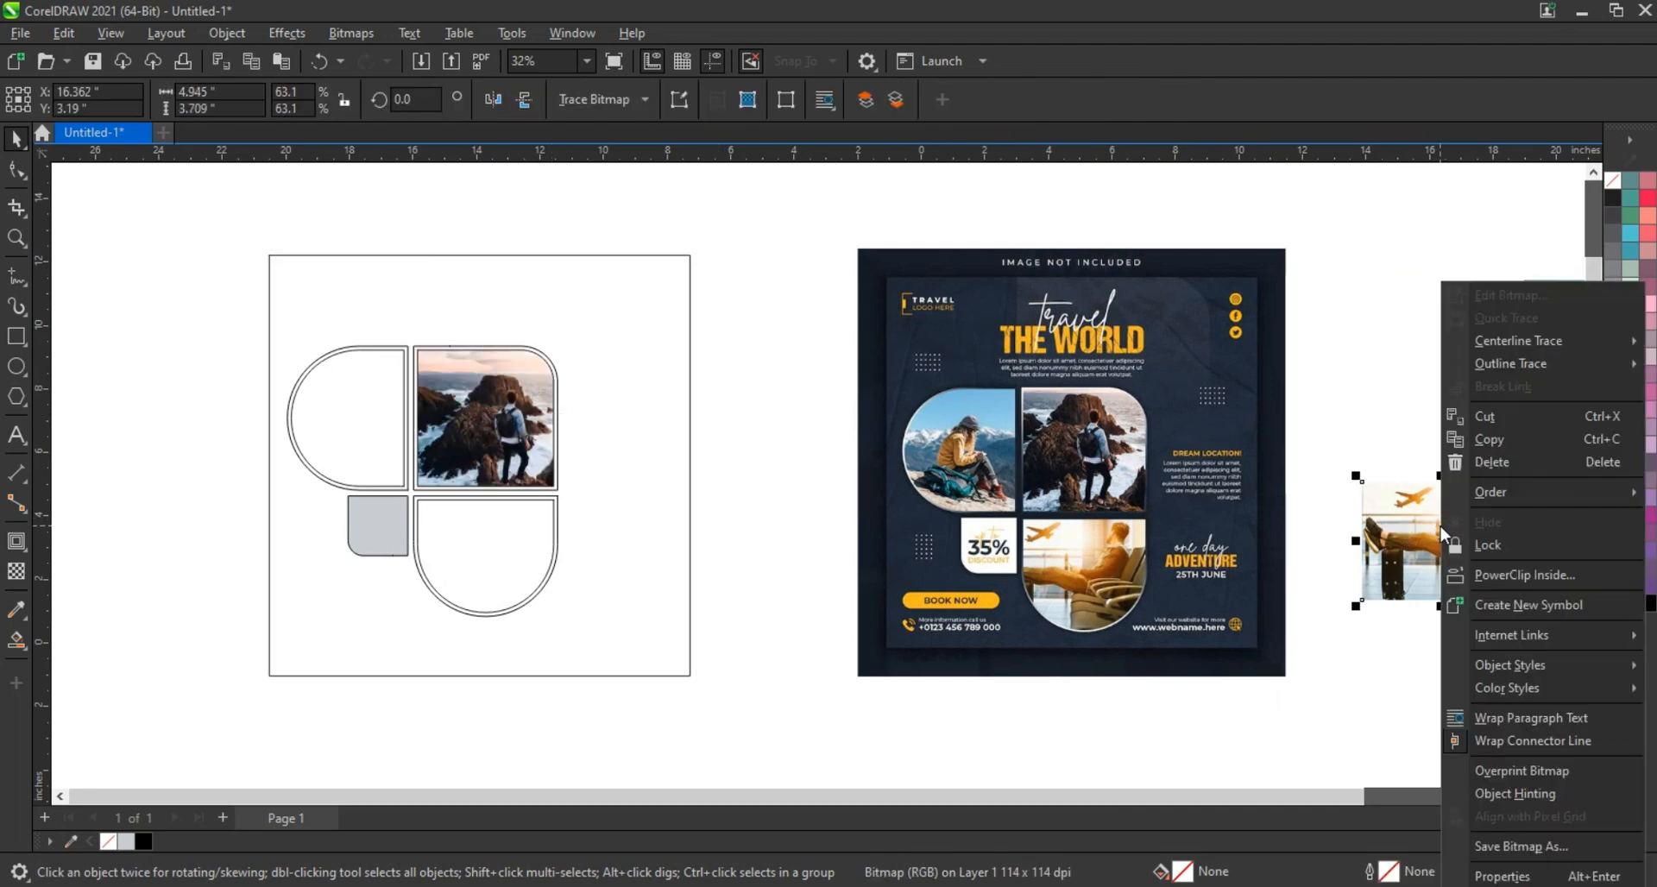
click(1484, 576)
click(498, 513)
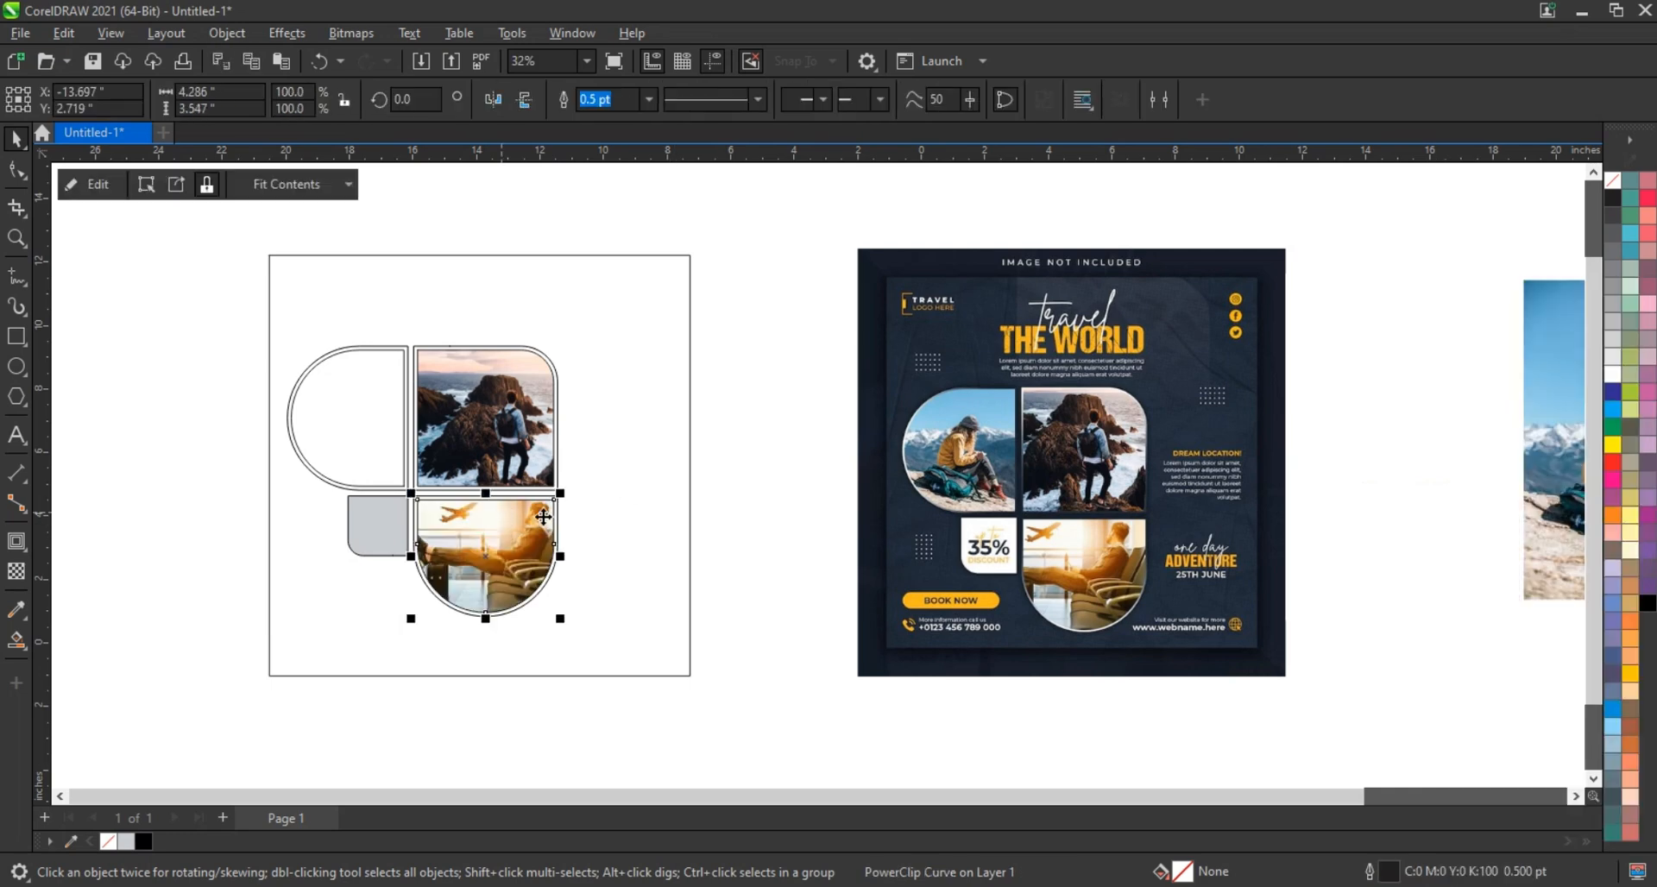
PowerClip the seated hiker photo into the left tile and scale it to 45% inside
drag(1541, 500, 1298, 500)
right_click(1361, 484)
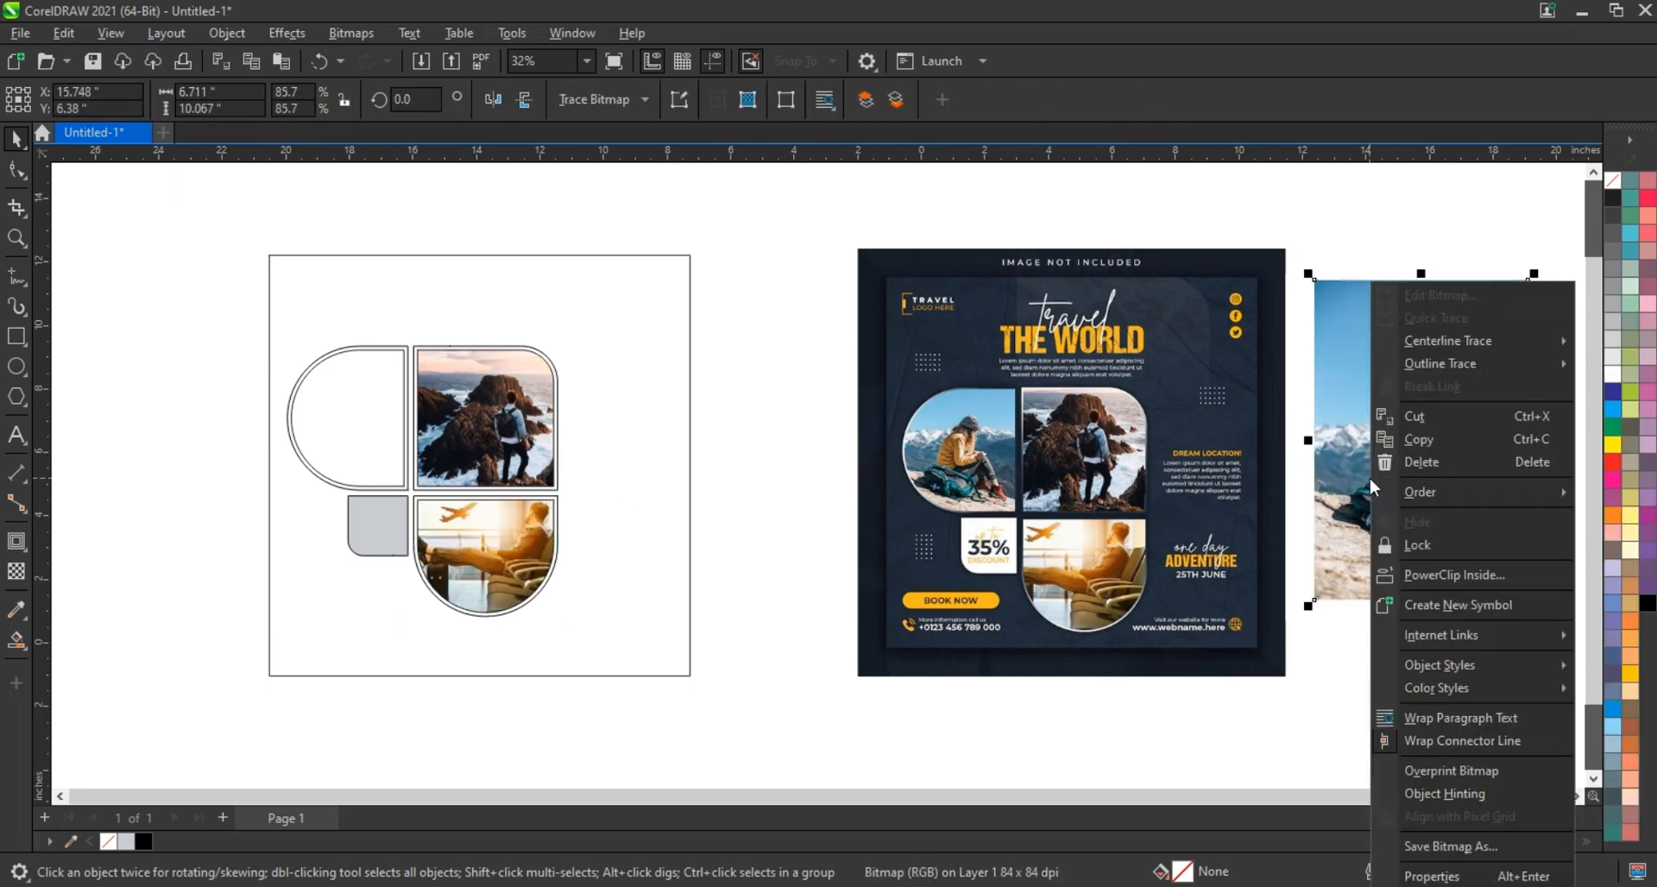
click(1432, 577)
click(385, 418)
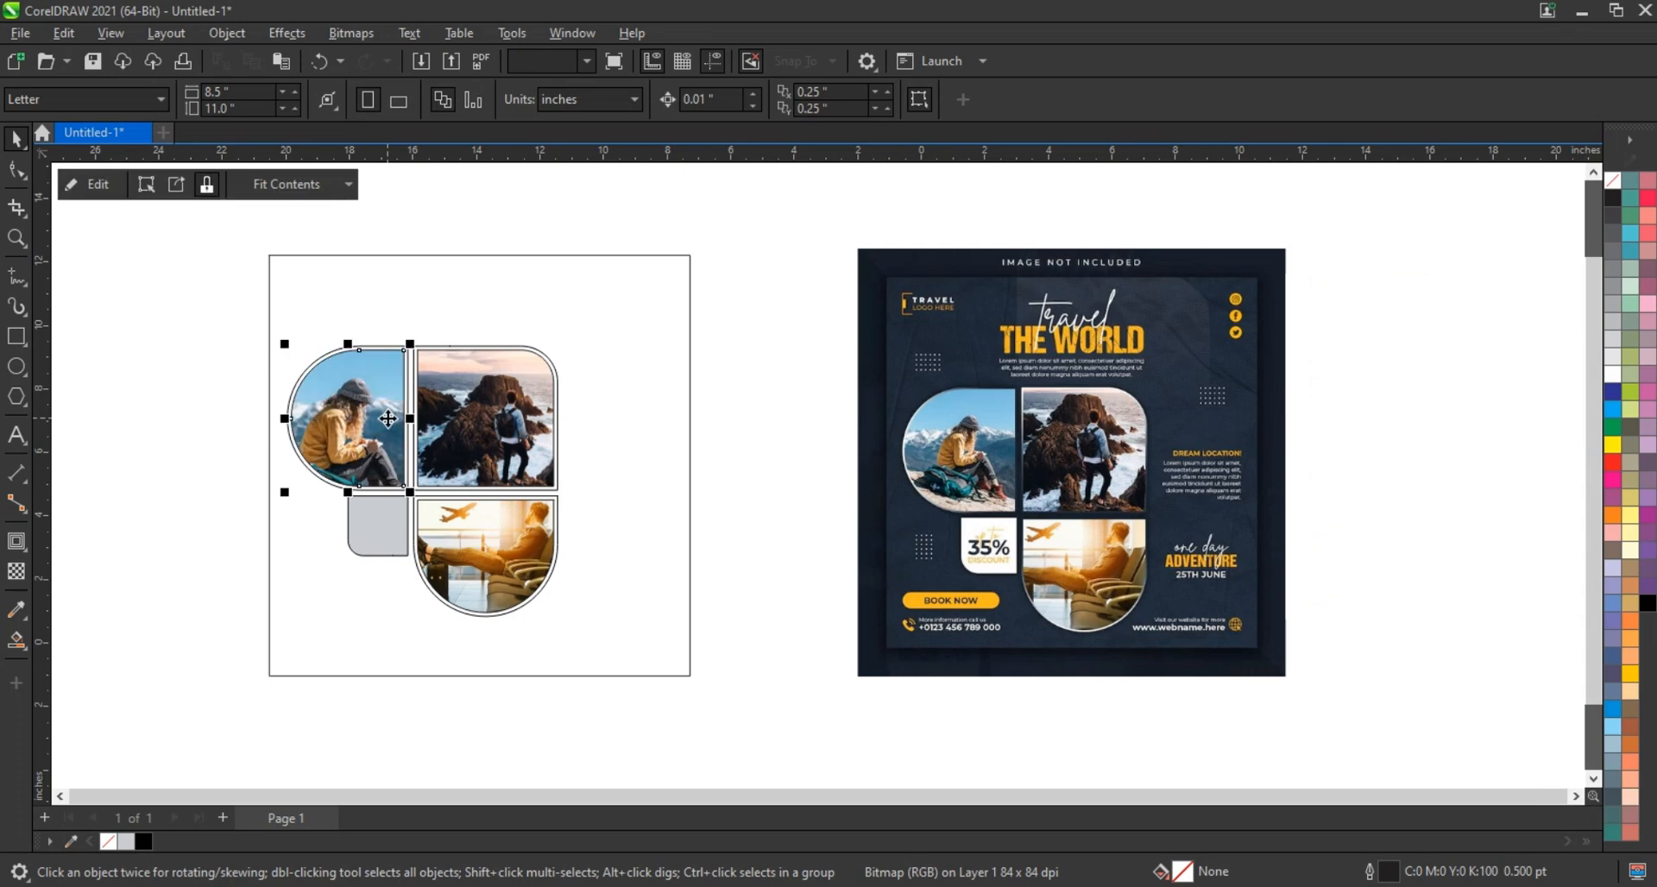
right_click(385, 417)
click(447, 279)
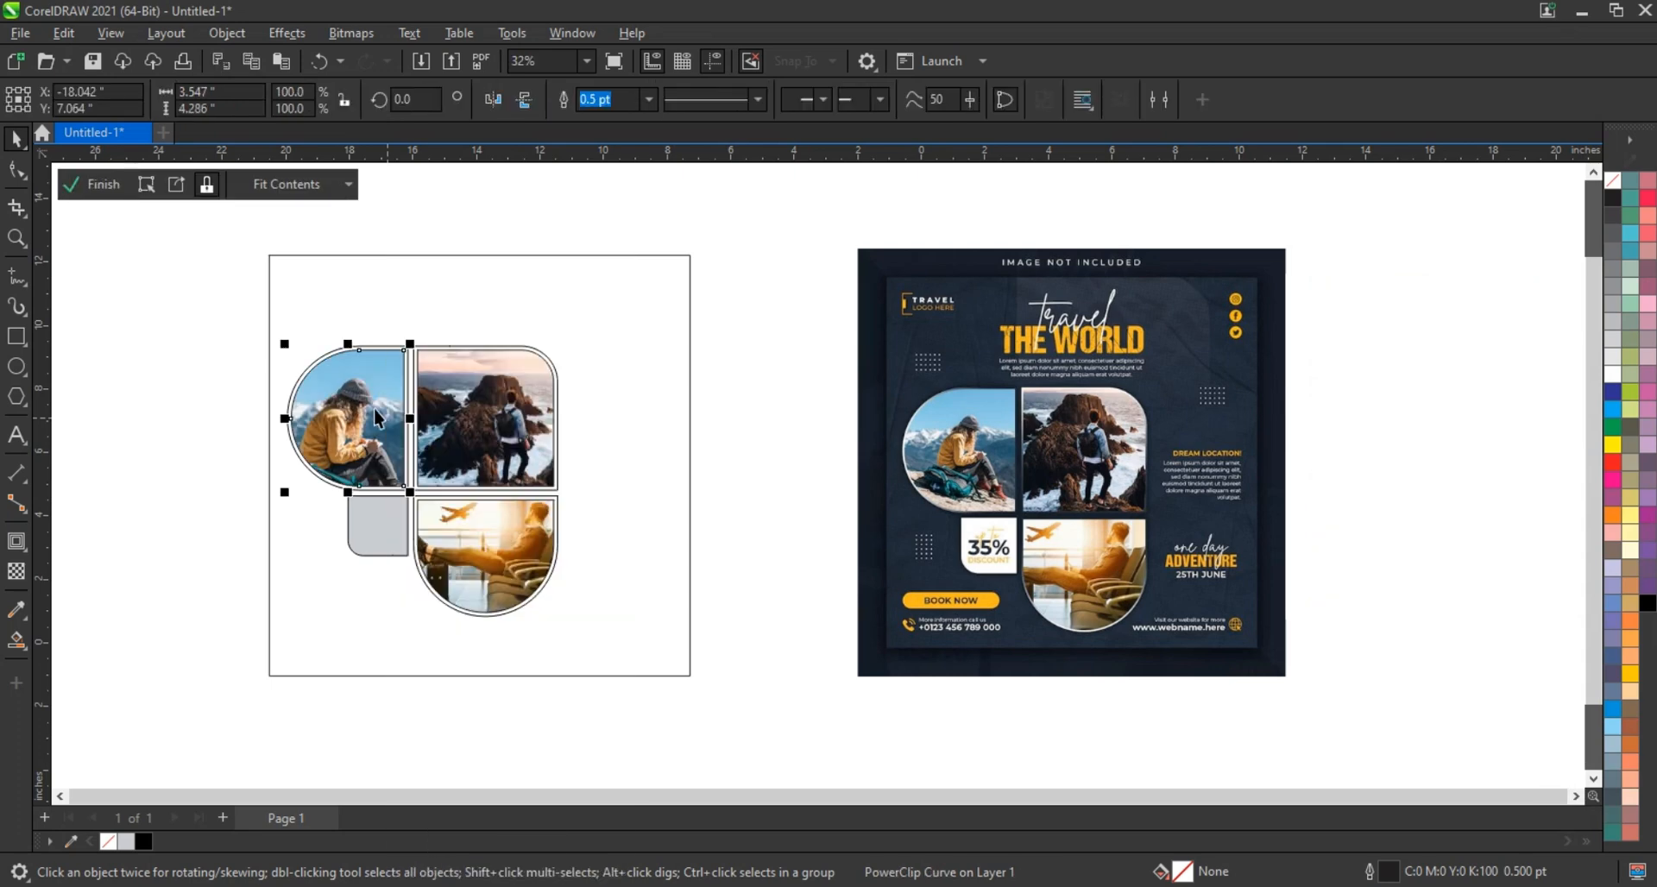
drag(461, 252, 437, 329)
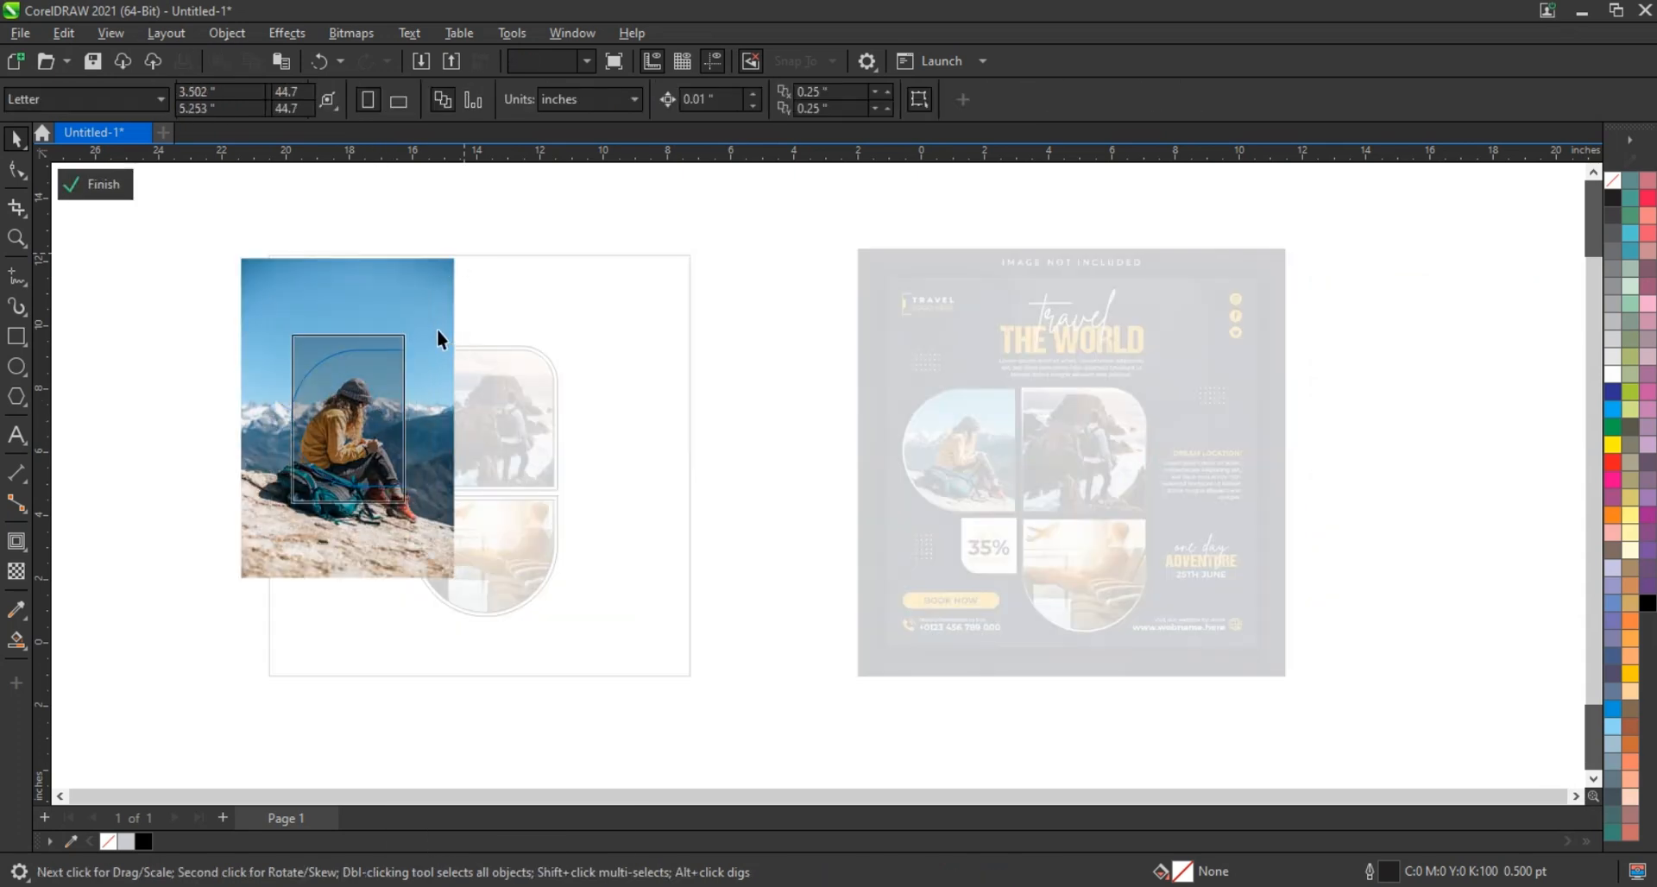
drag(292, 333, 285, 327)
click(93, 184)
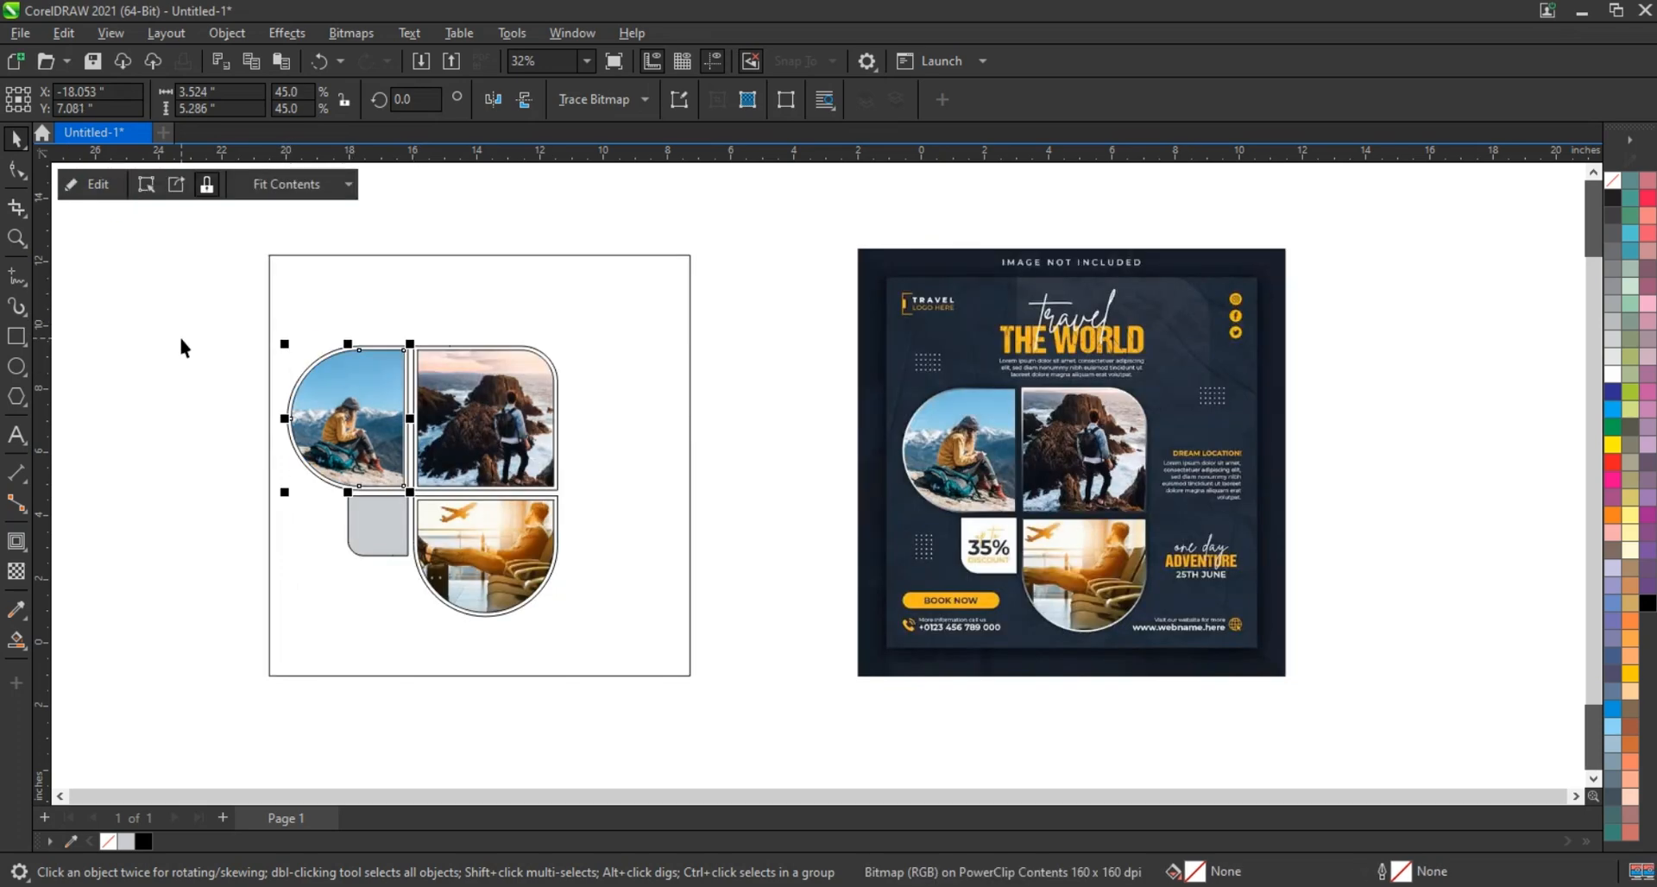
key(z)
drag(246, 250, 1209, 683)
click(16, 140)
Fill the small rounded square white and the background square with the reference's dark navy
click(360, 545)
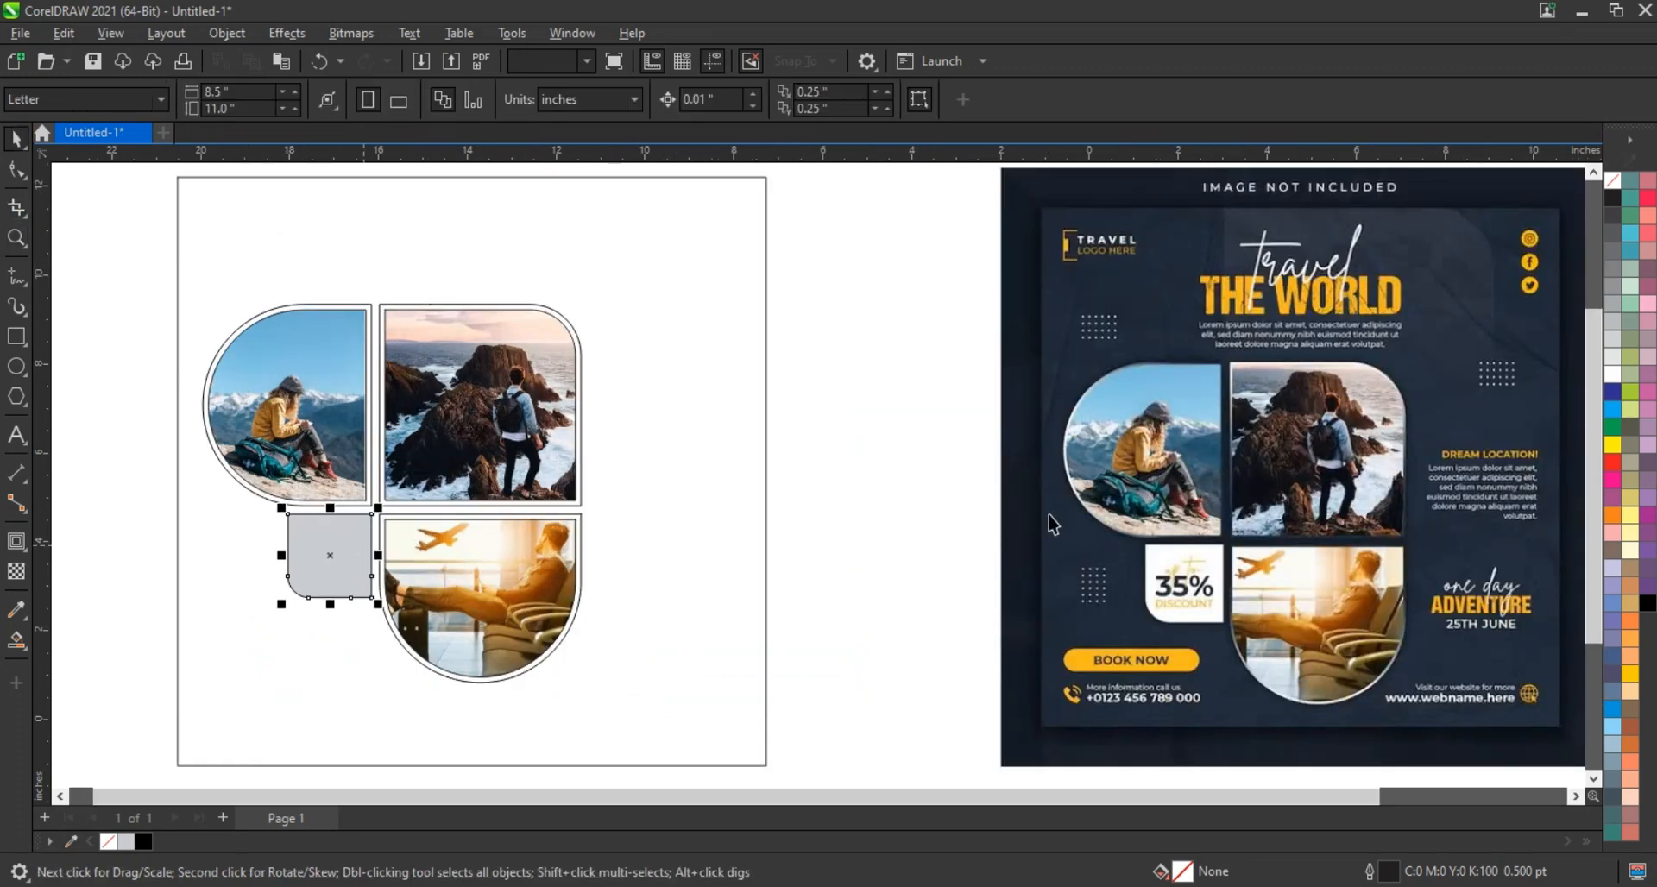
click(1613, 376)
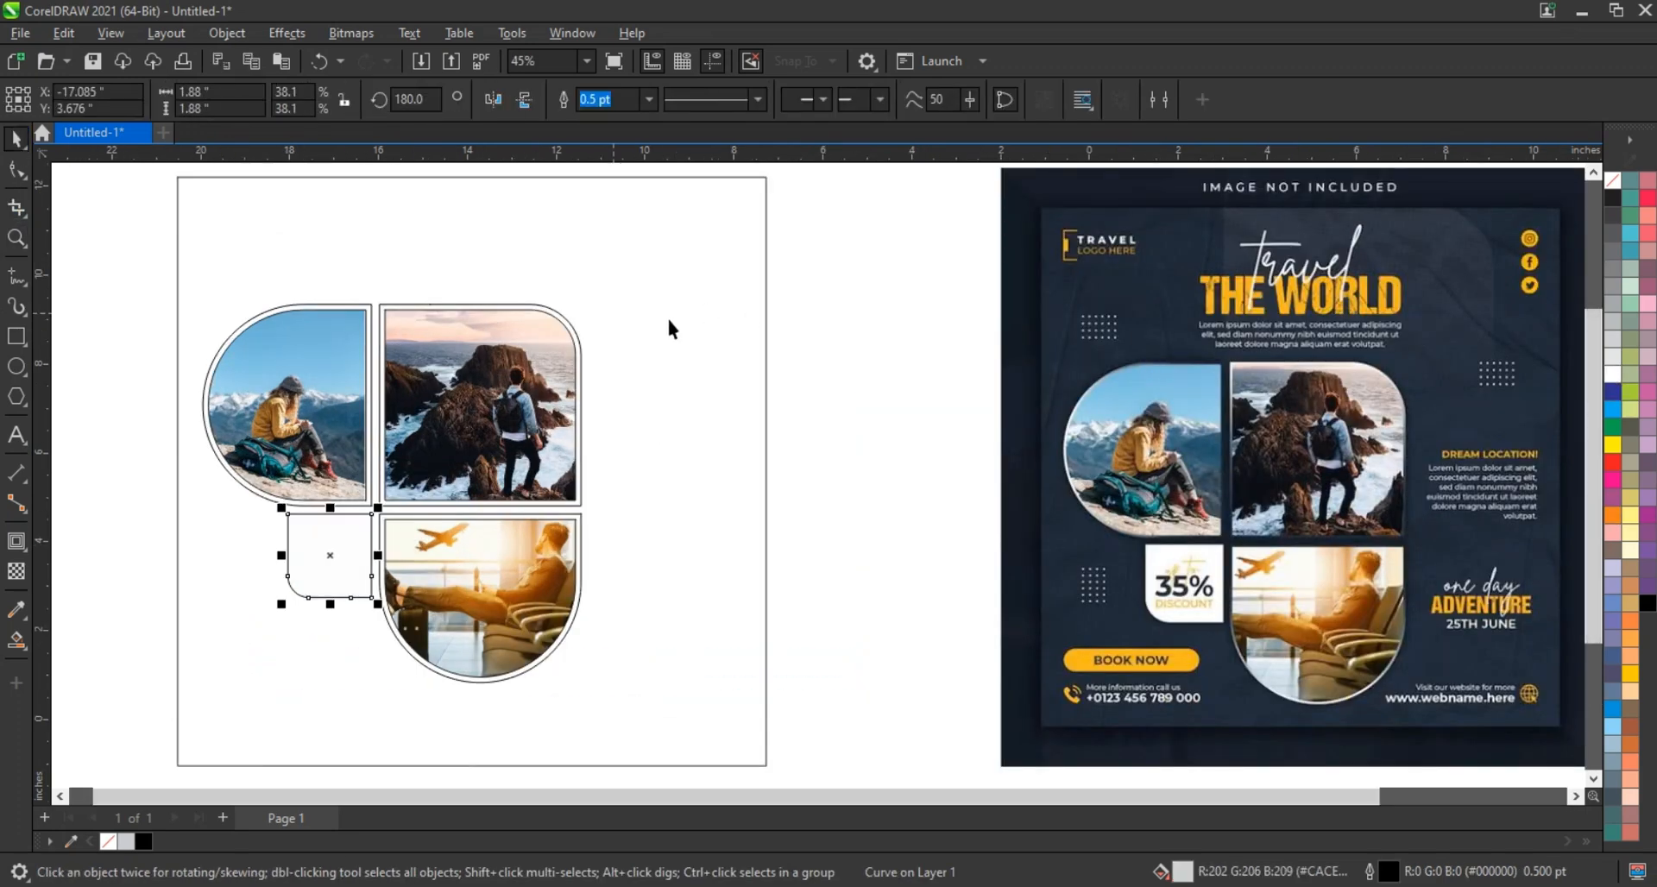
click(668, 320)
click(16, 610)
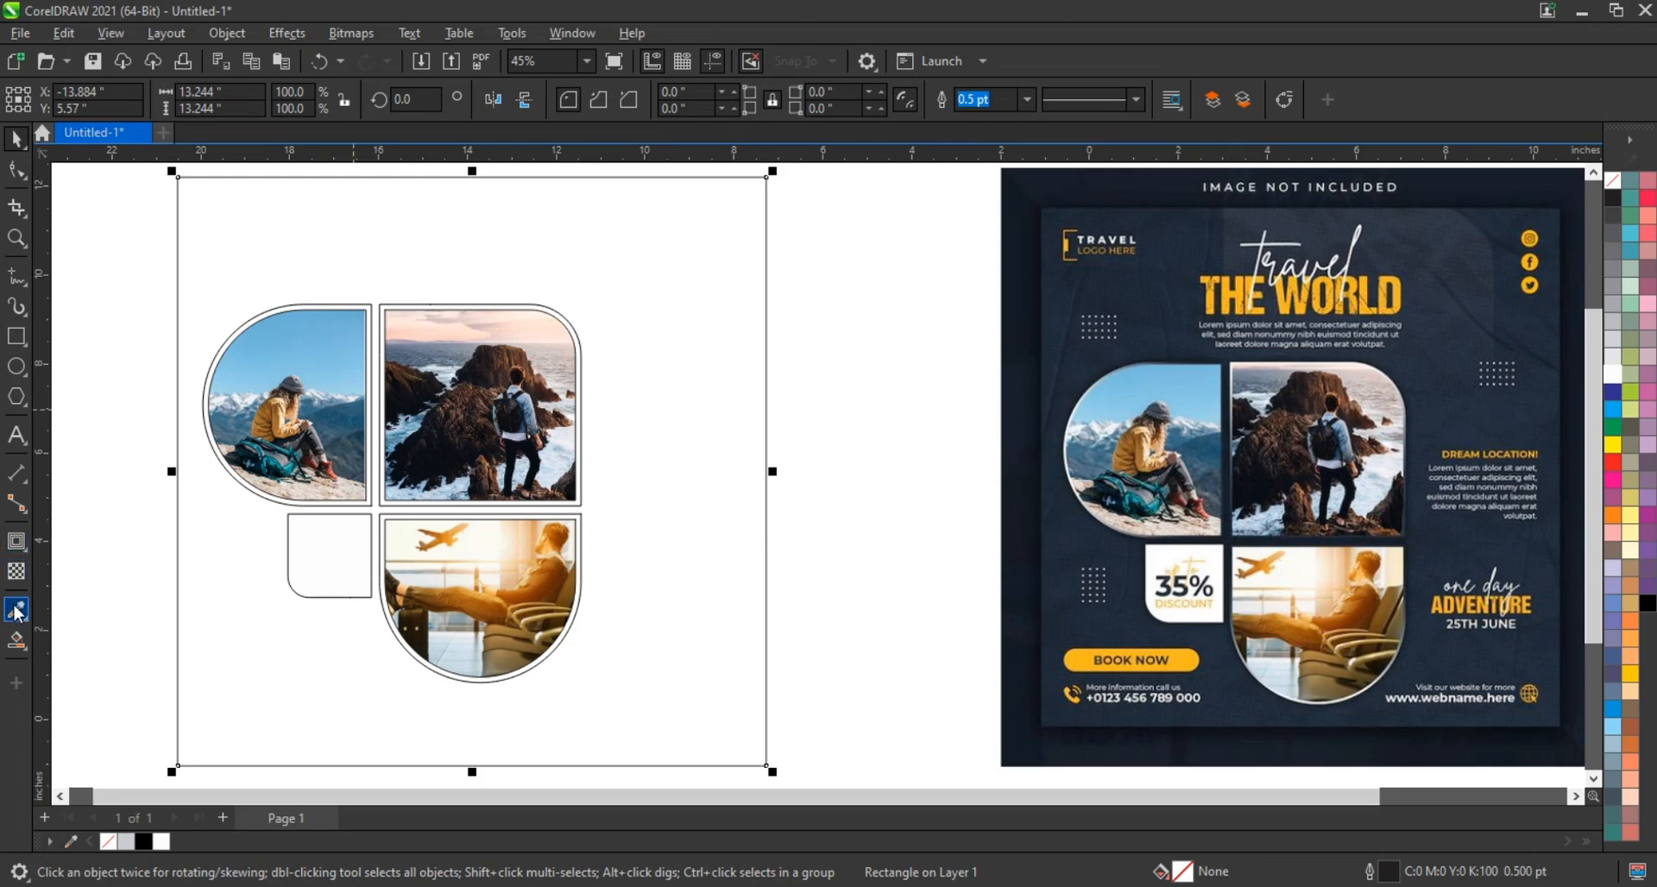
click(1120, 621)
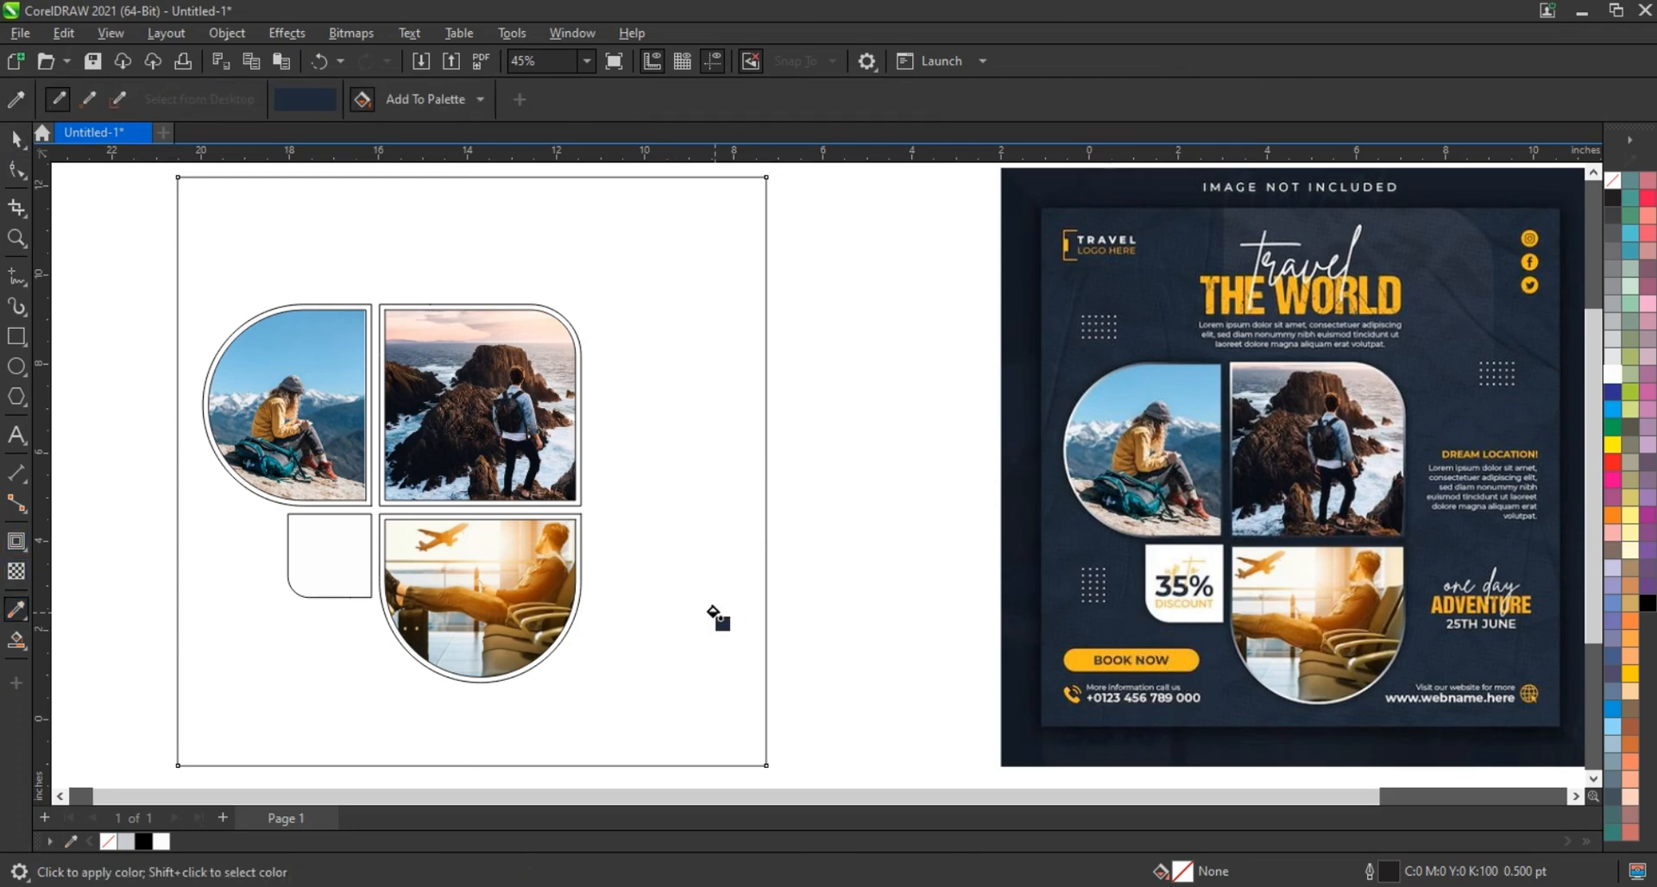
click(716, 616)
click(17, 139)
click(57, 223)
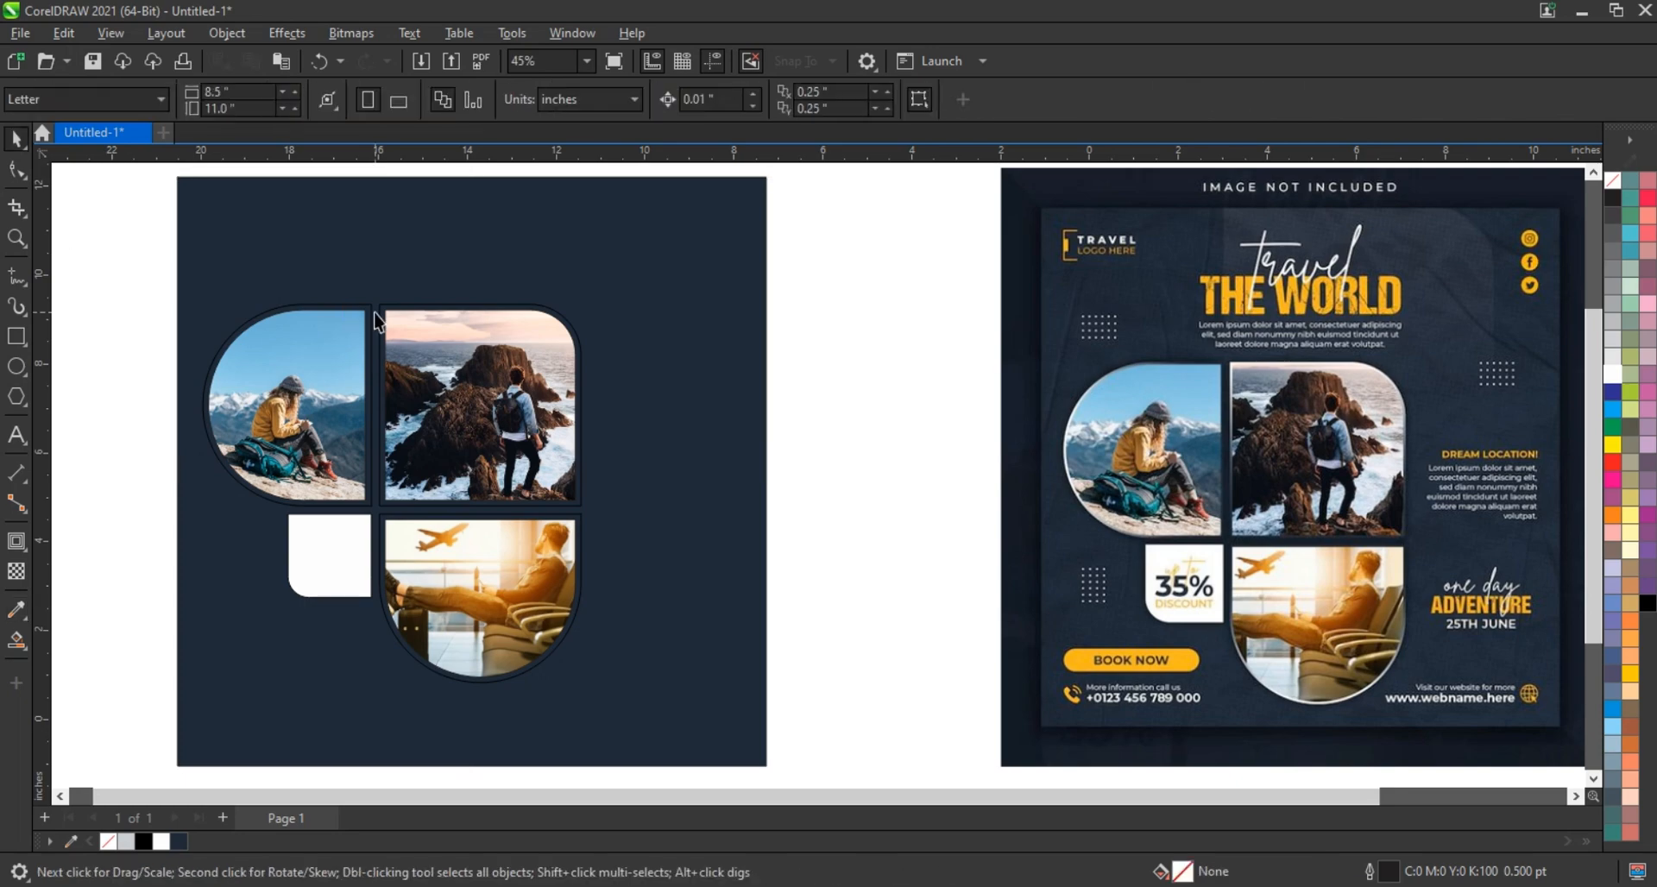
Fill the photo frame shape behind the tiles white
click(374, 318)
click(368, 312)
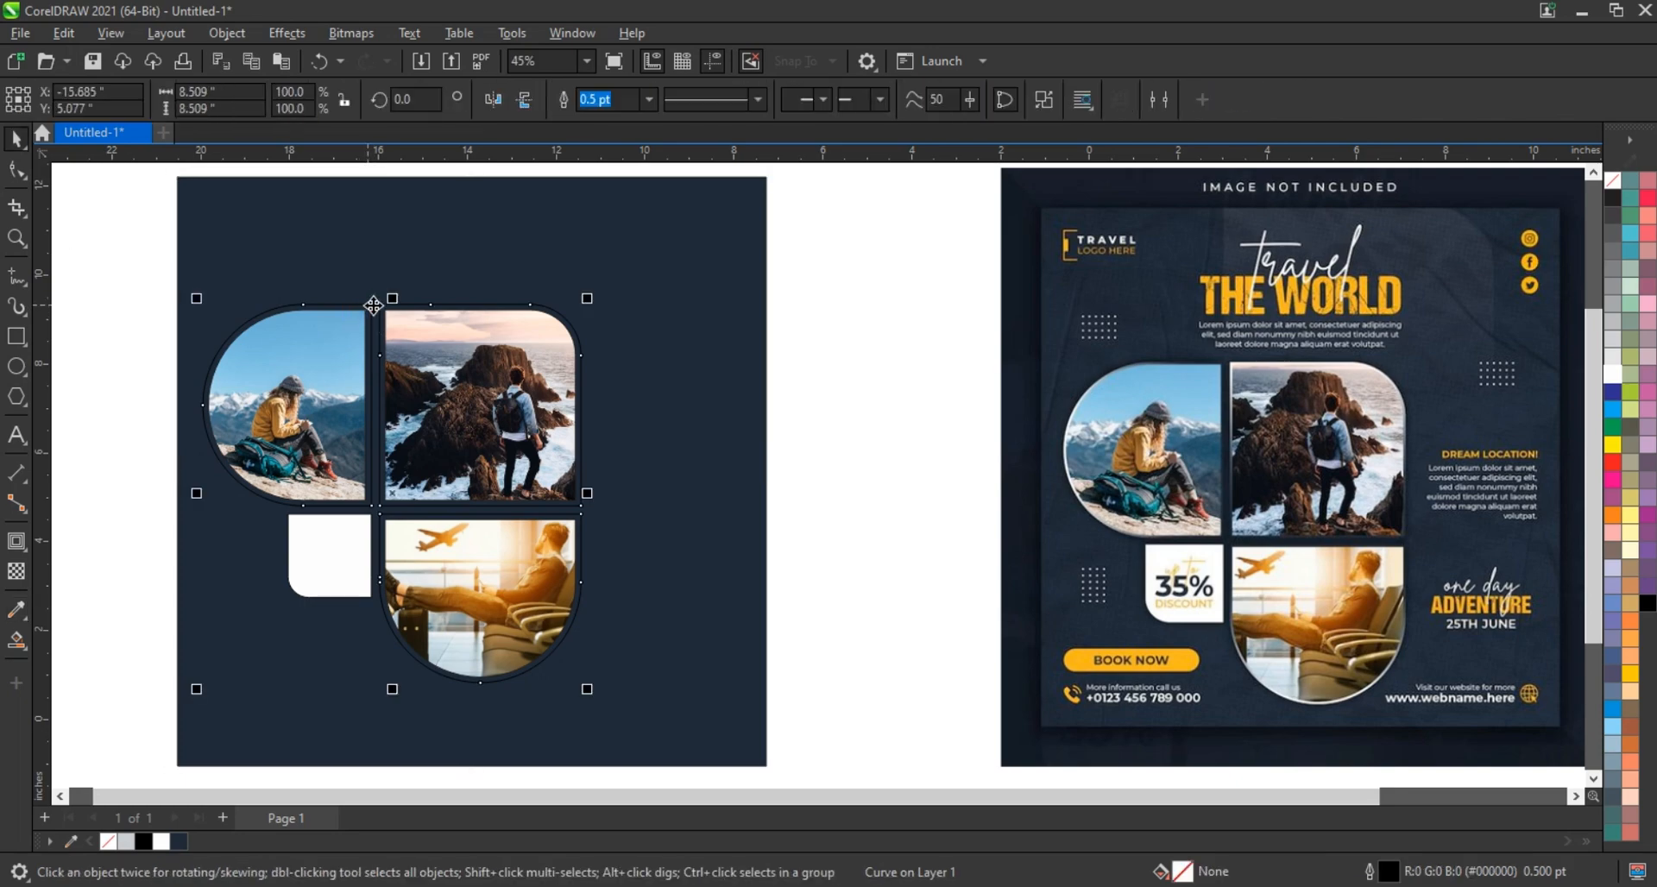
click(1611, 376)
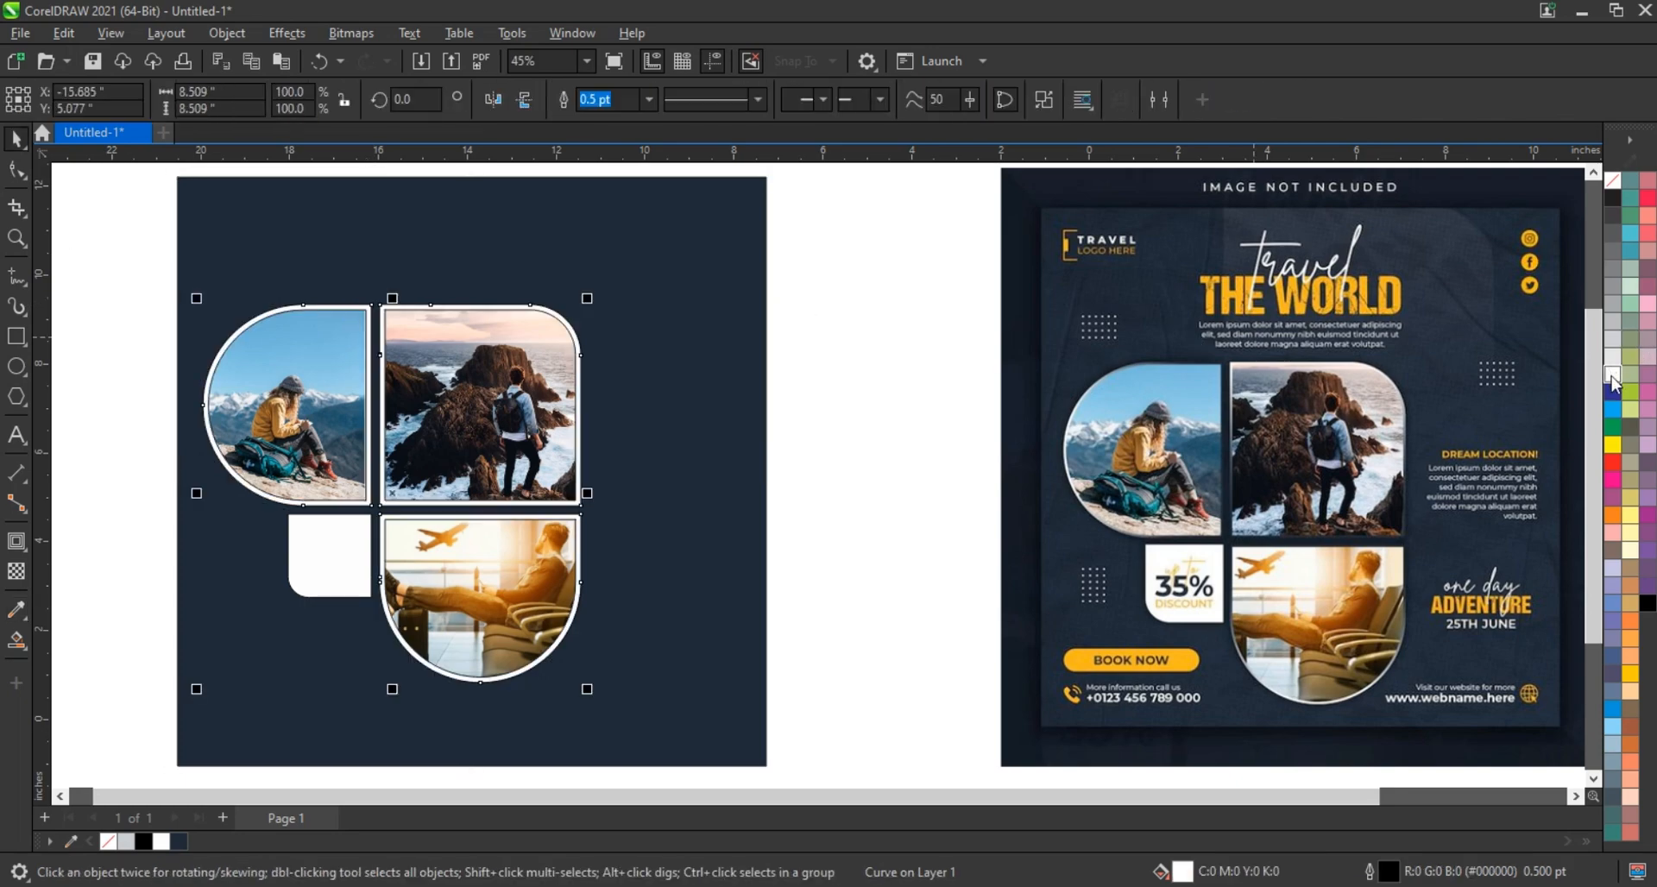
Set the outline of the five photo frames and tiles to no colour, then reselect the photo frame
drag(163, 257, 606, 725)
right_click(1617, 179)
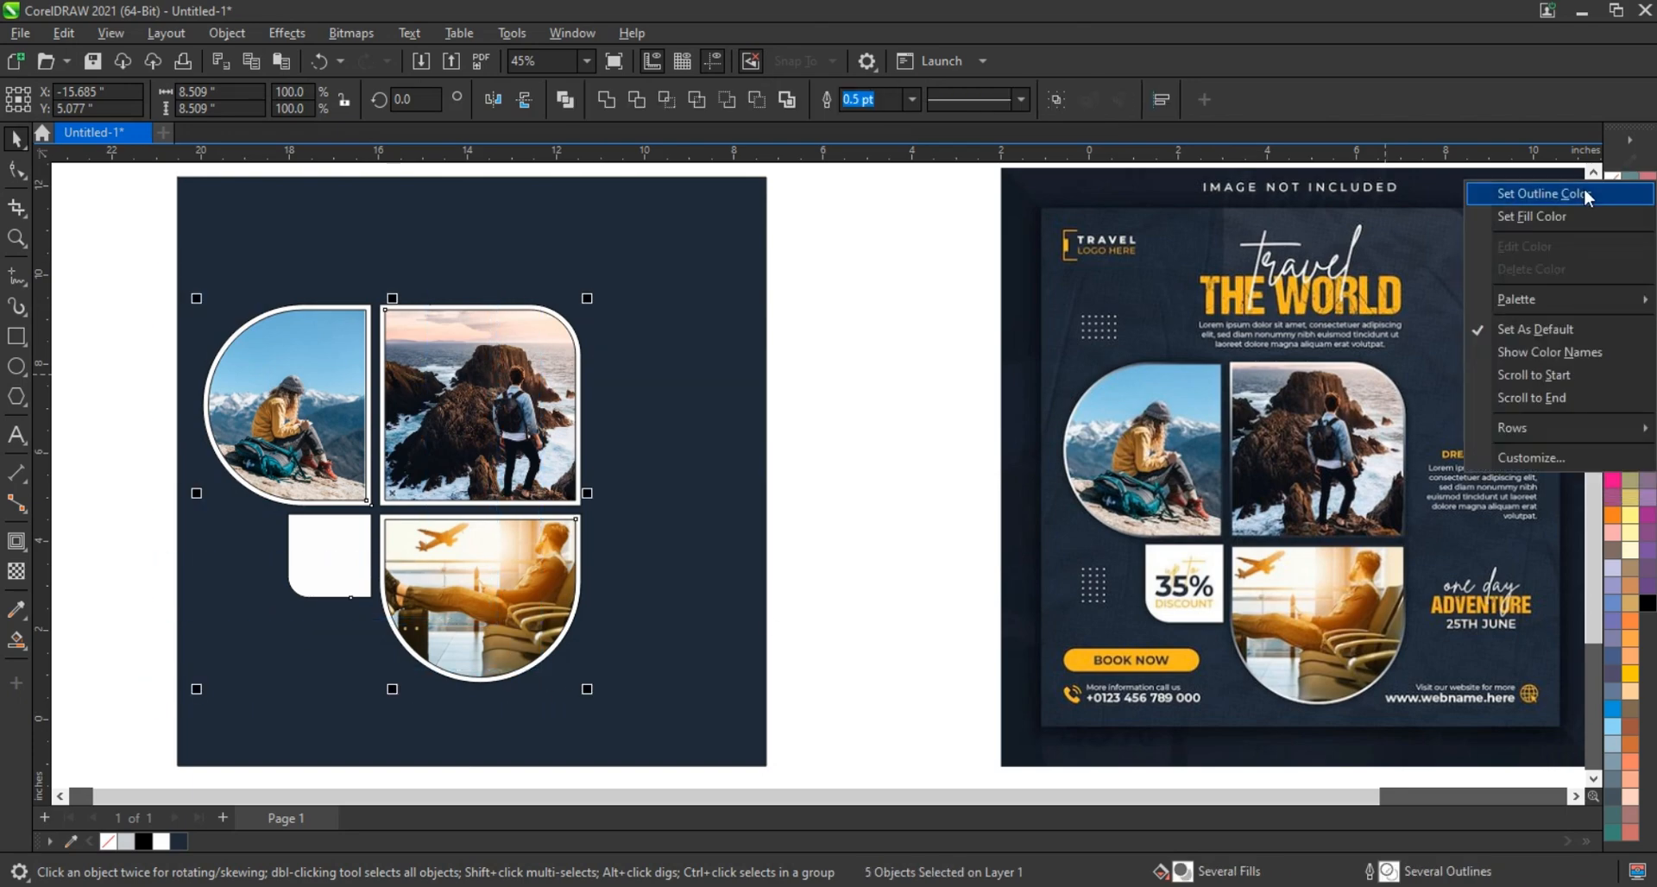
click(1582, 188)
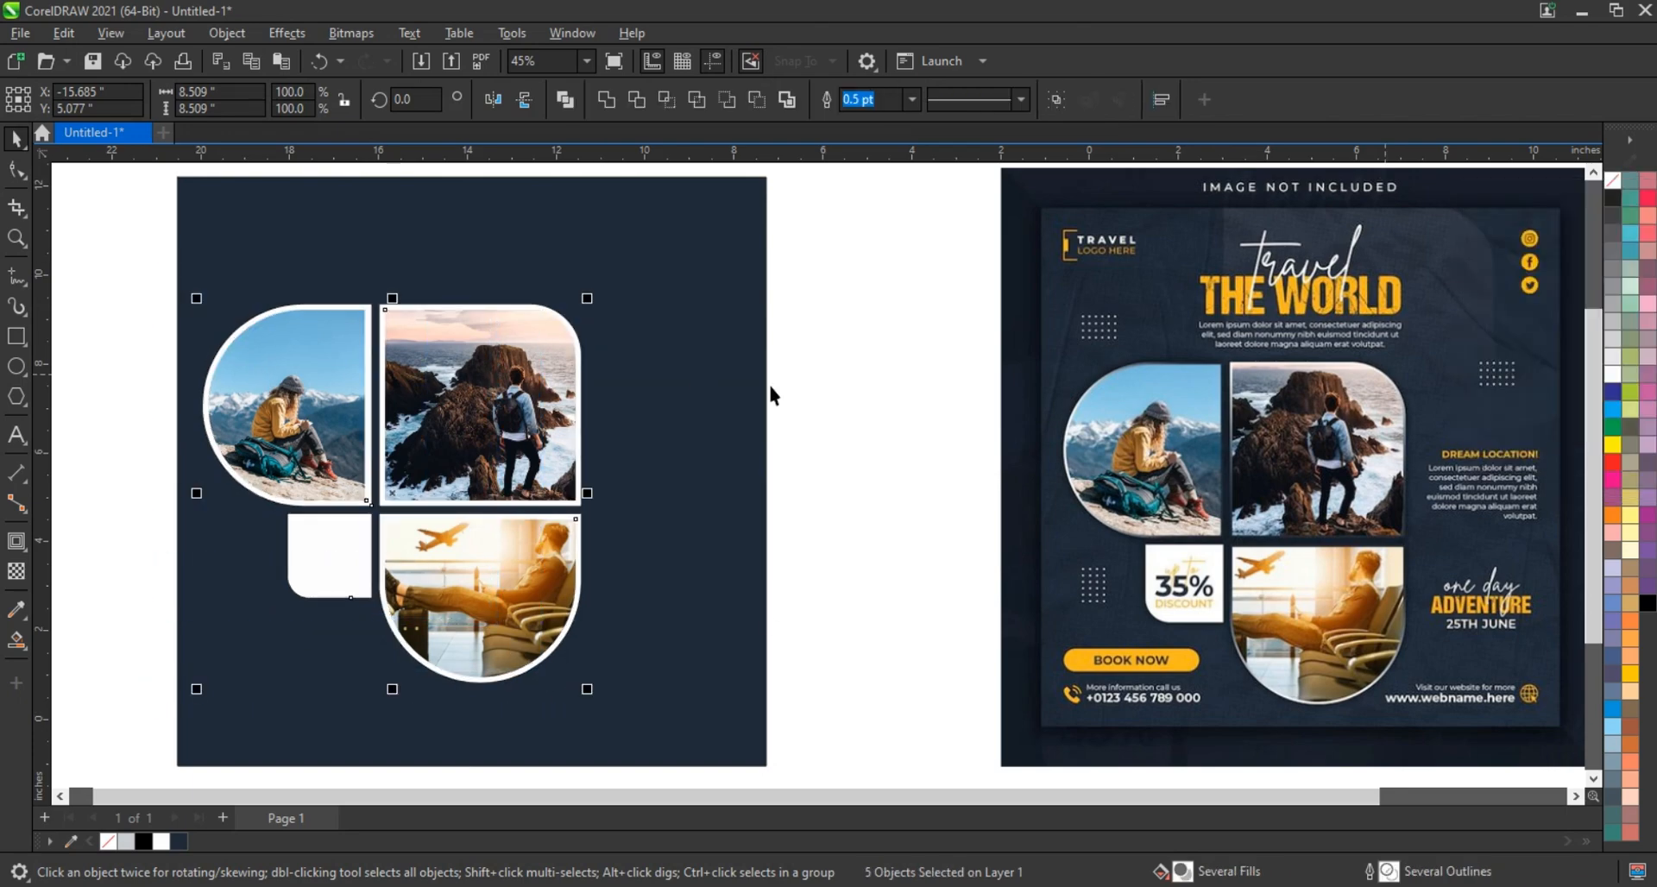
click(922, 394)
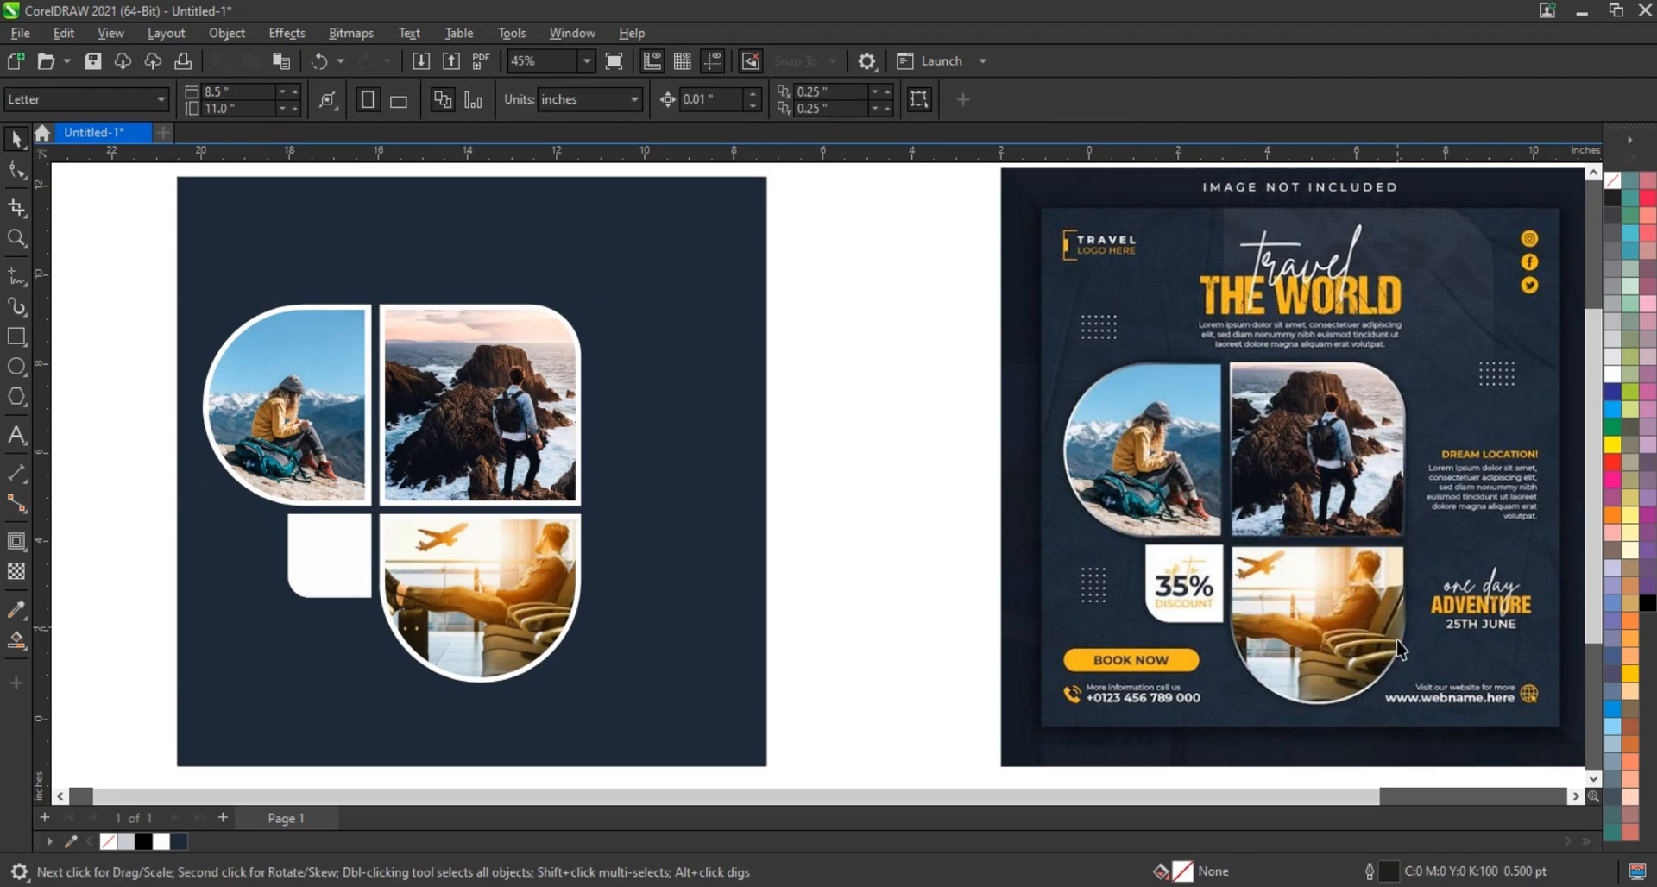
click(546, 309)
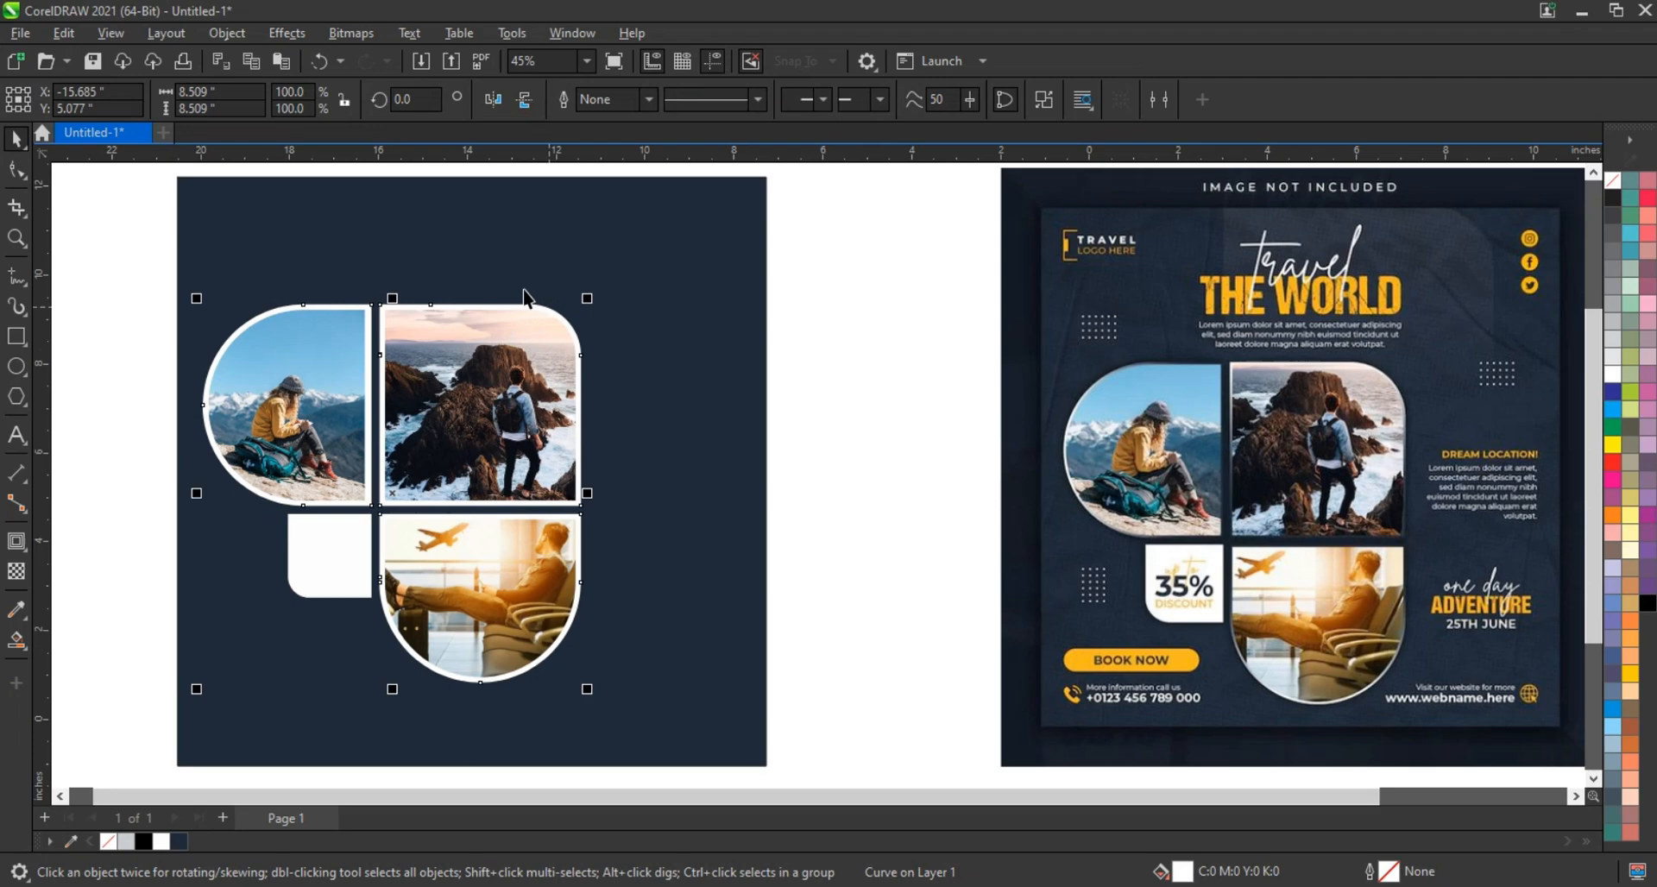
Fill the photo frame black, then give it a fountain fill with an extra black node and a white start
click(1647, 605)
key(g)
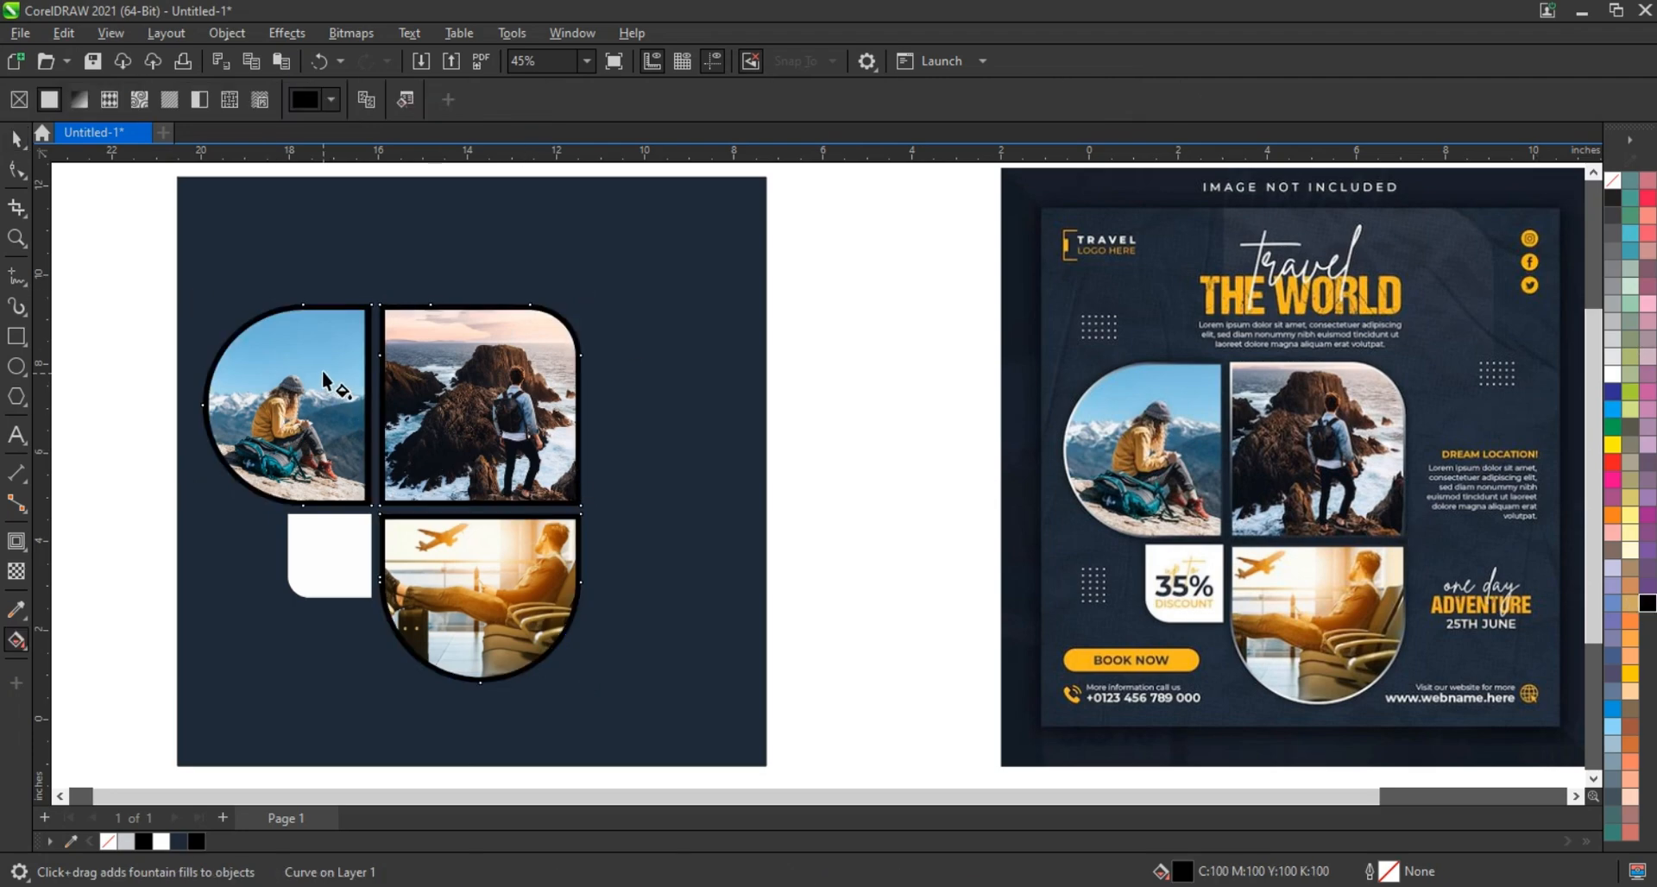
drag(322, 371, 533, 589)
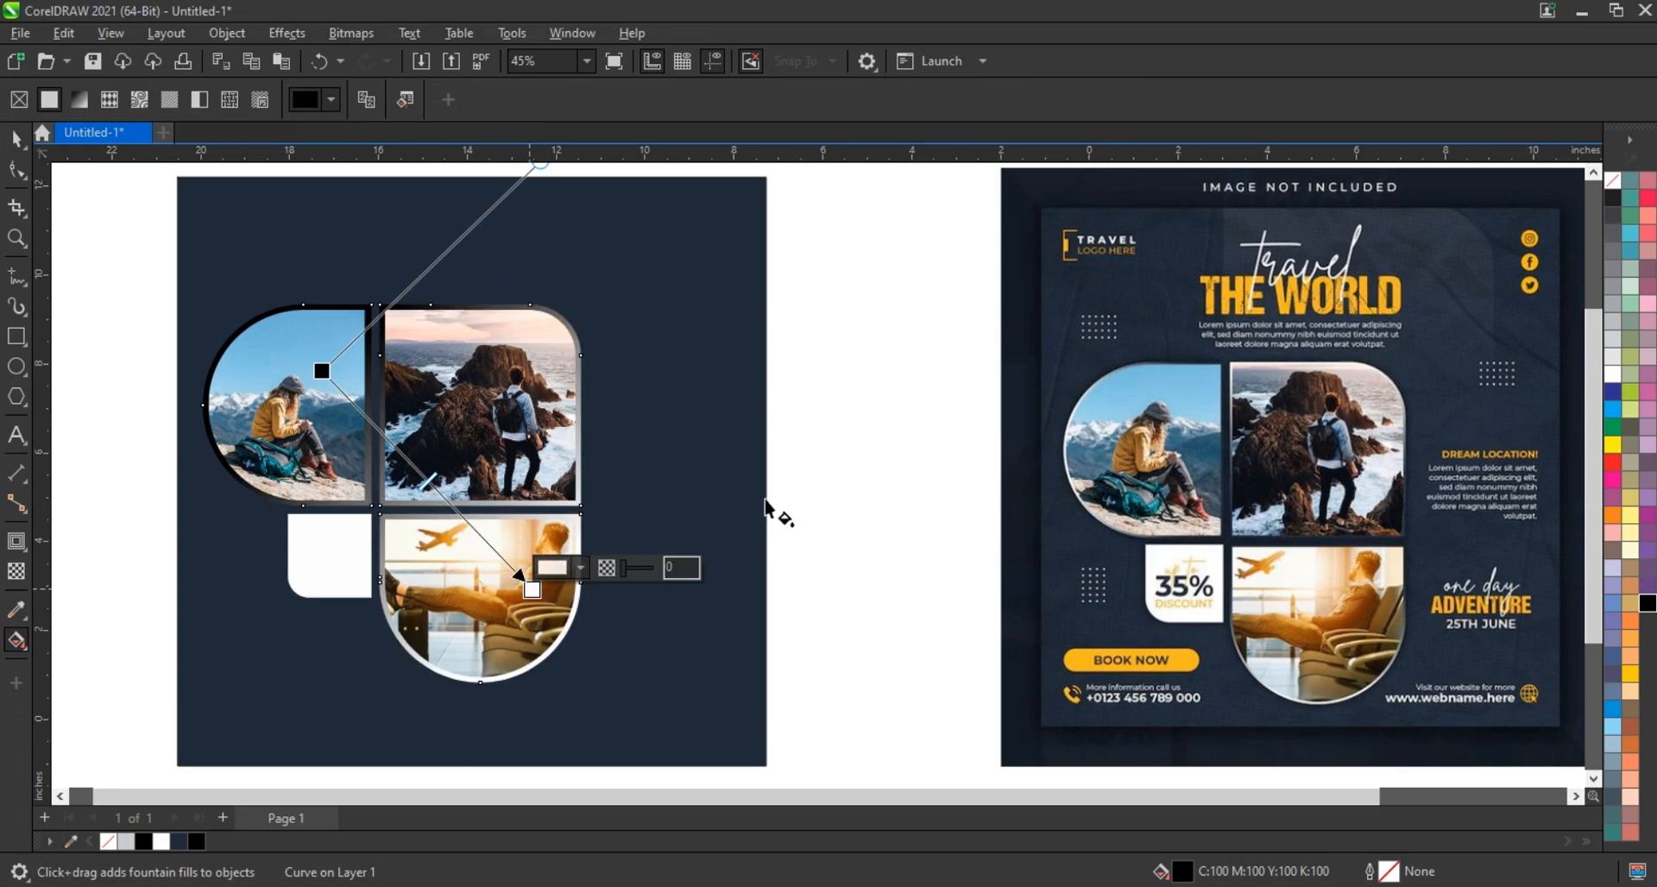
drag(321, 371, 276, 321)
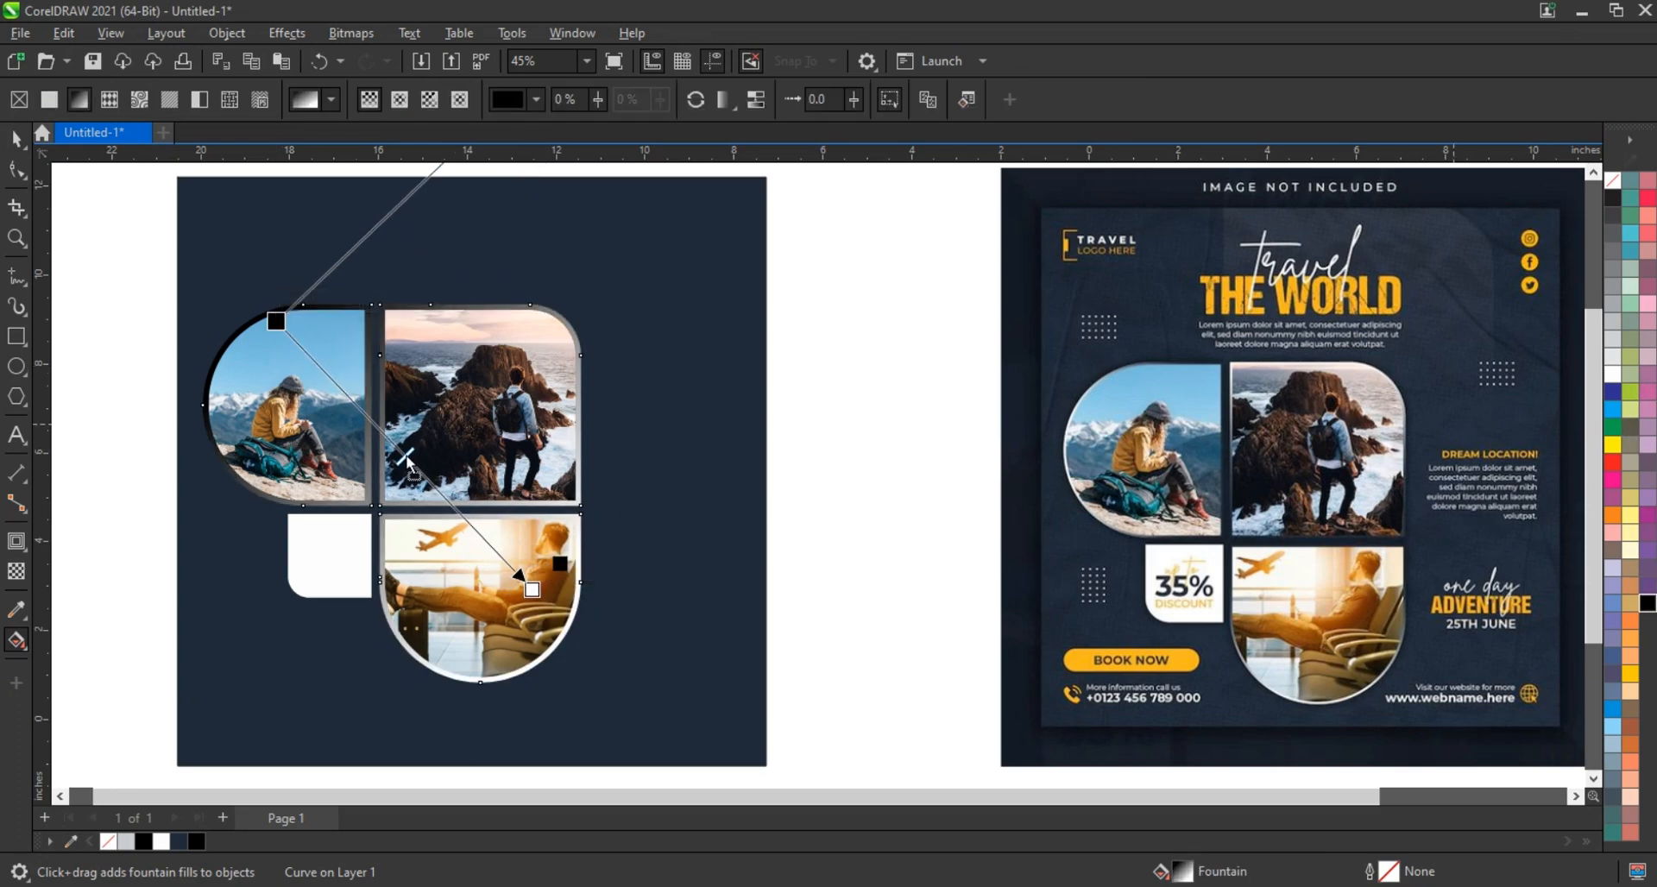
double_click(389, 440)
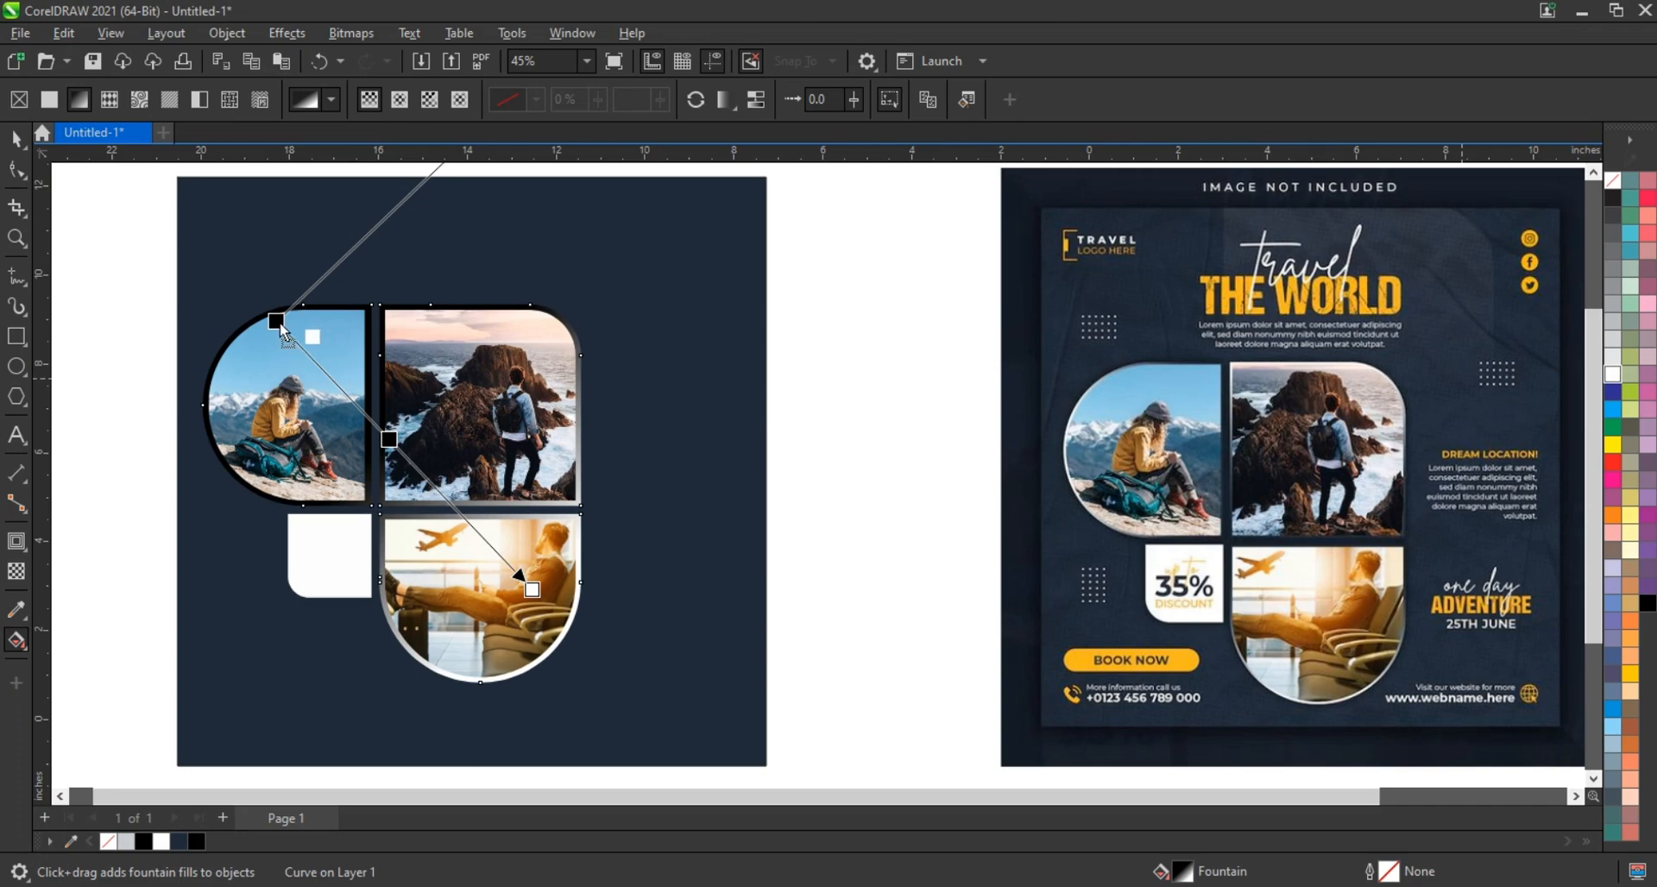
drag(279, 323, 277, 322)
Redraw the frame's gradient diagonally from the first photo's top-left, then select the frame objects
drag(380, 346, 580, 667)
drag(381, 345, 286, 319)
click(16, 139)
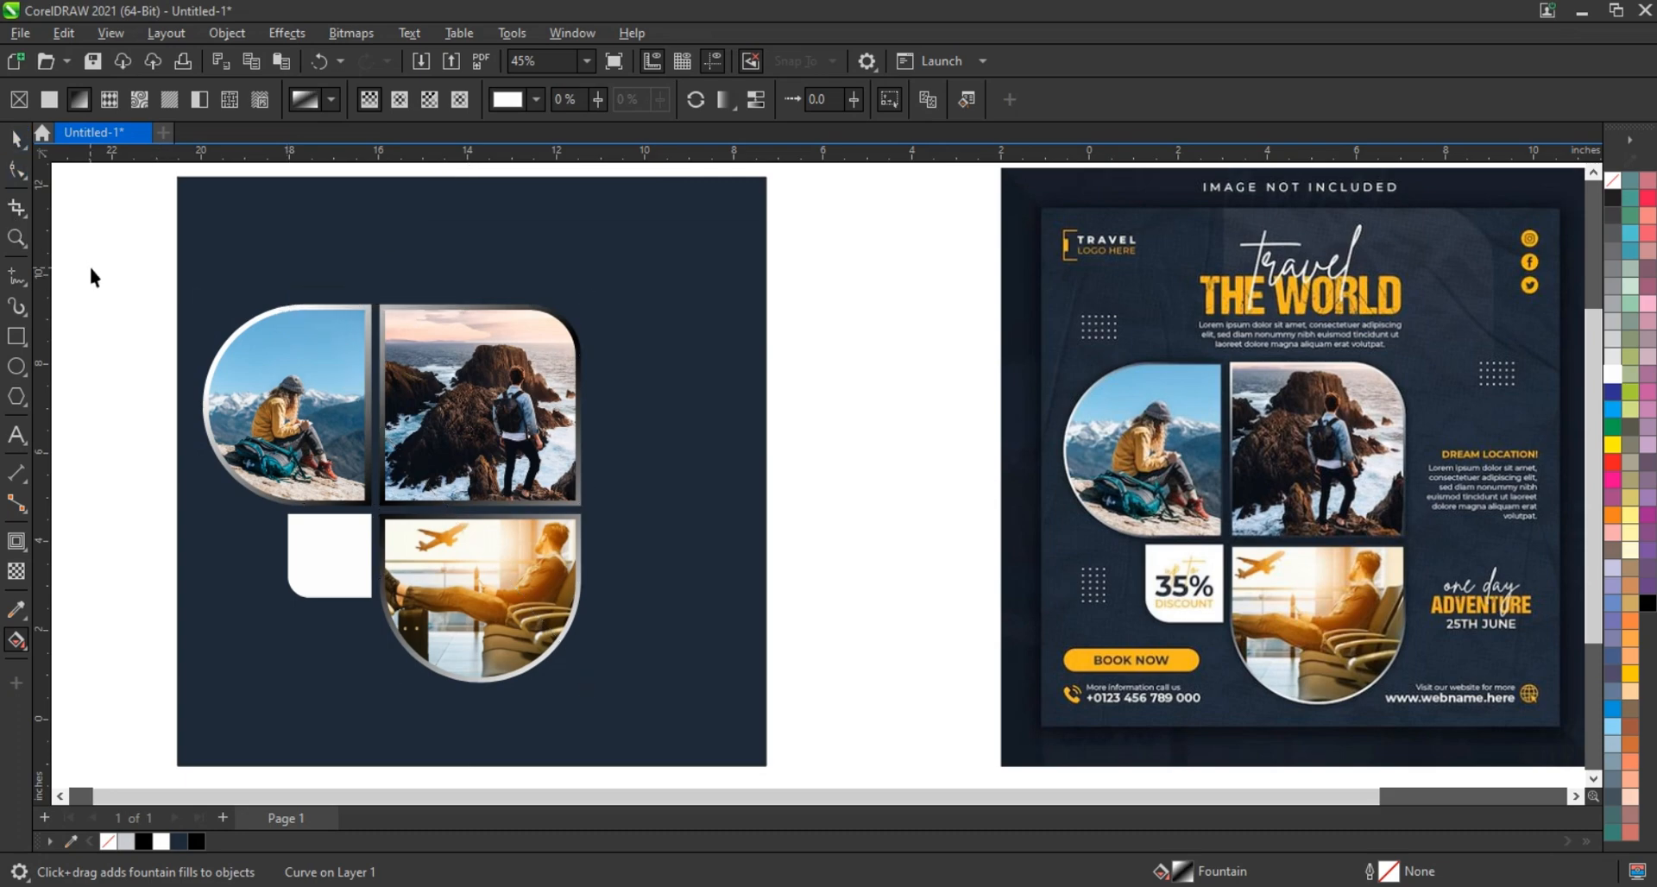
drag(108, 243, 615, 723)
Select the dark navy background rectangle
click(854, 554)
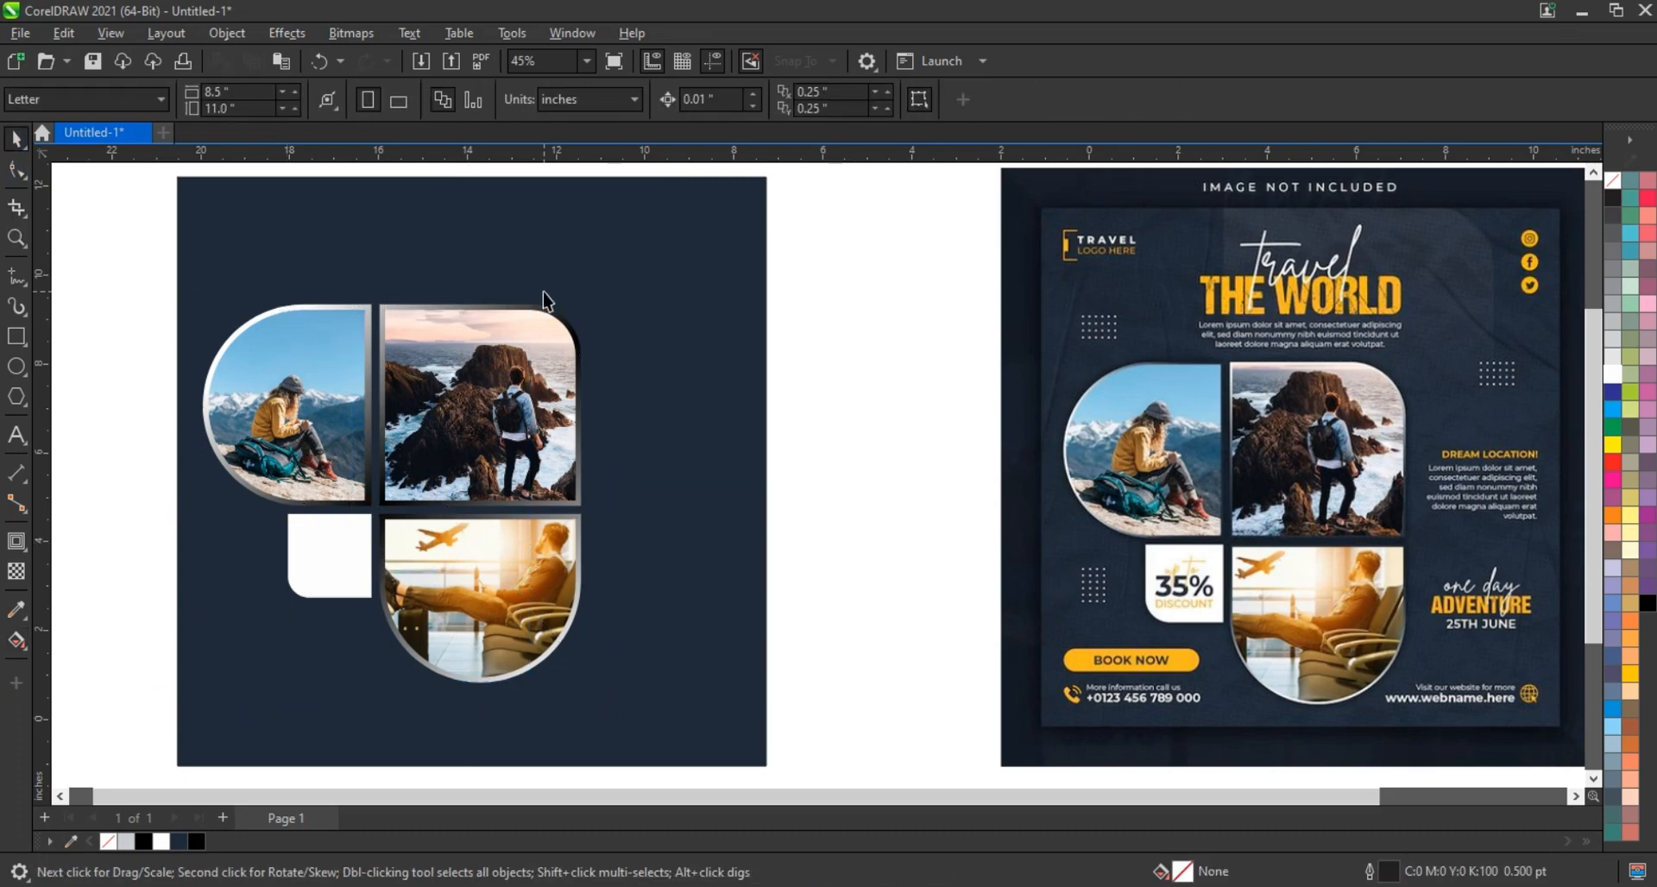
drag(171, 268, 643, 716)
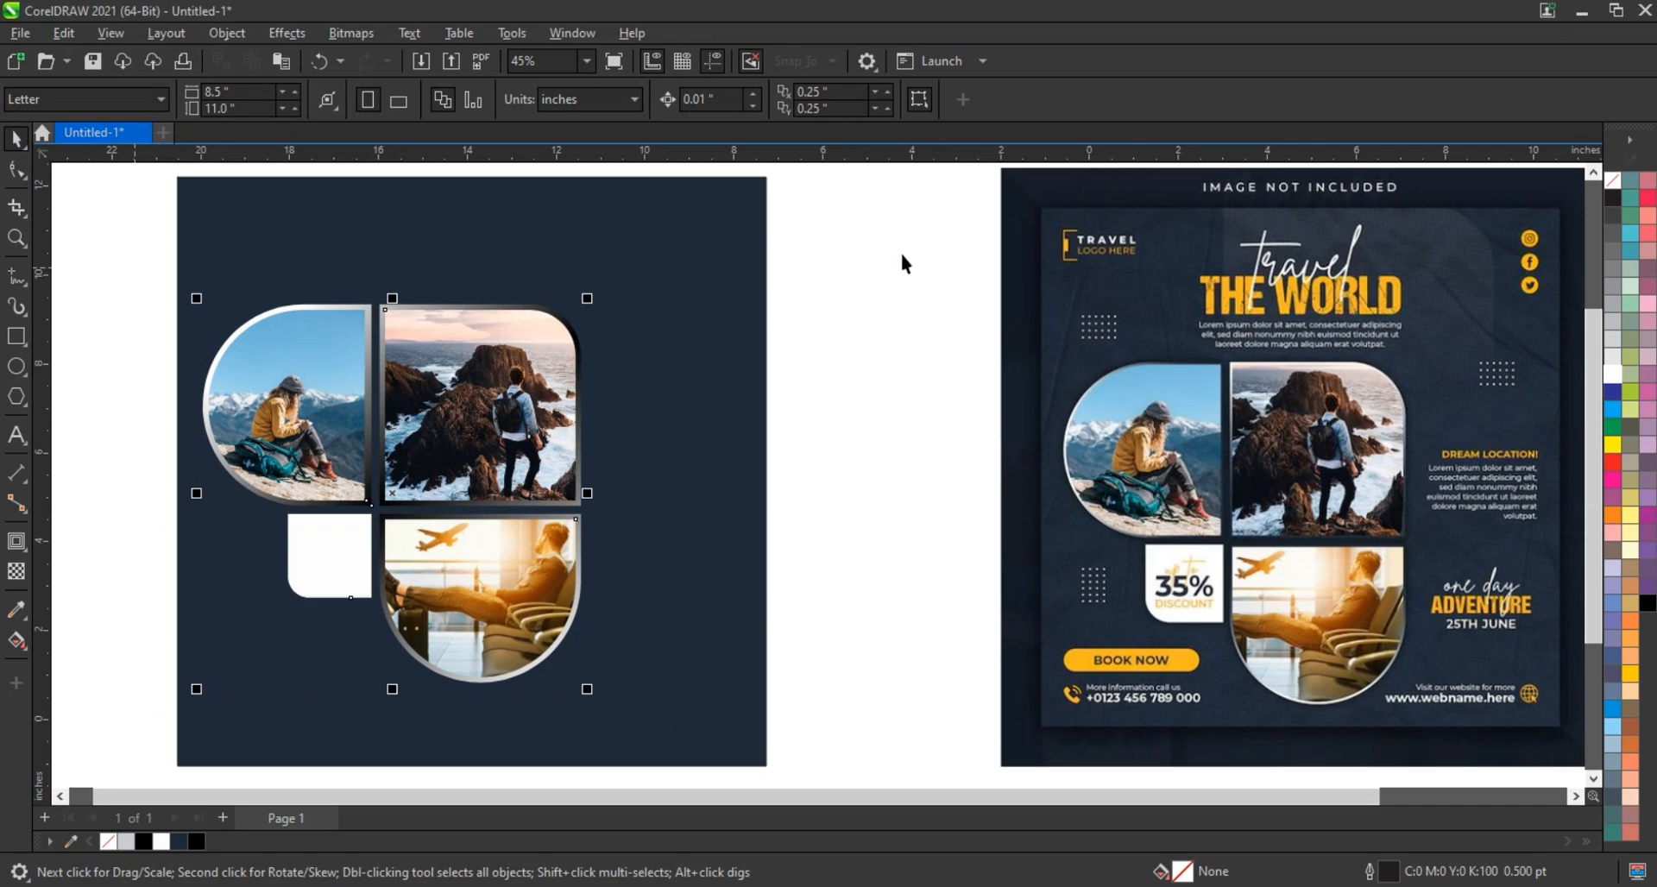
click(863, 448)
click(717, 426)
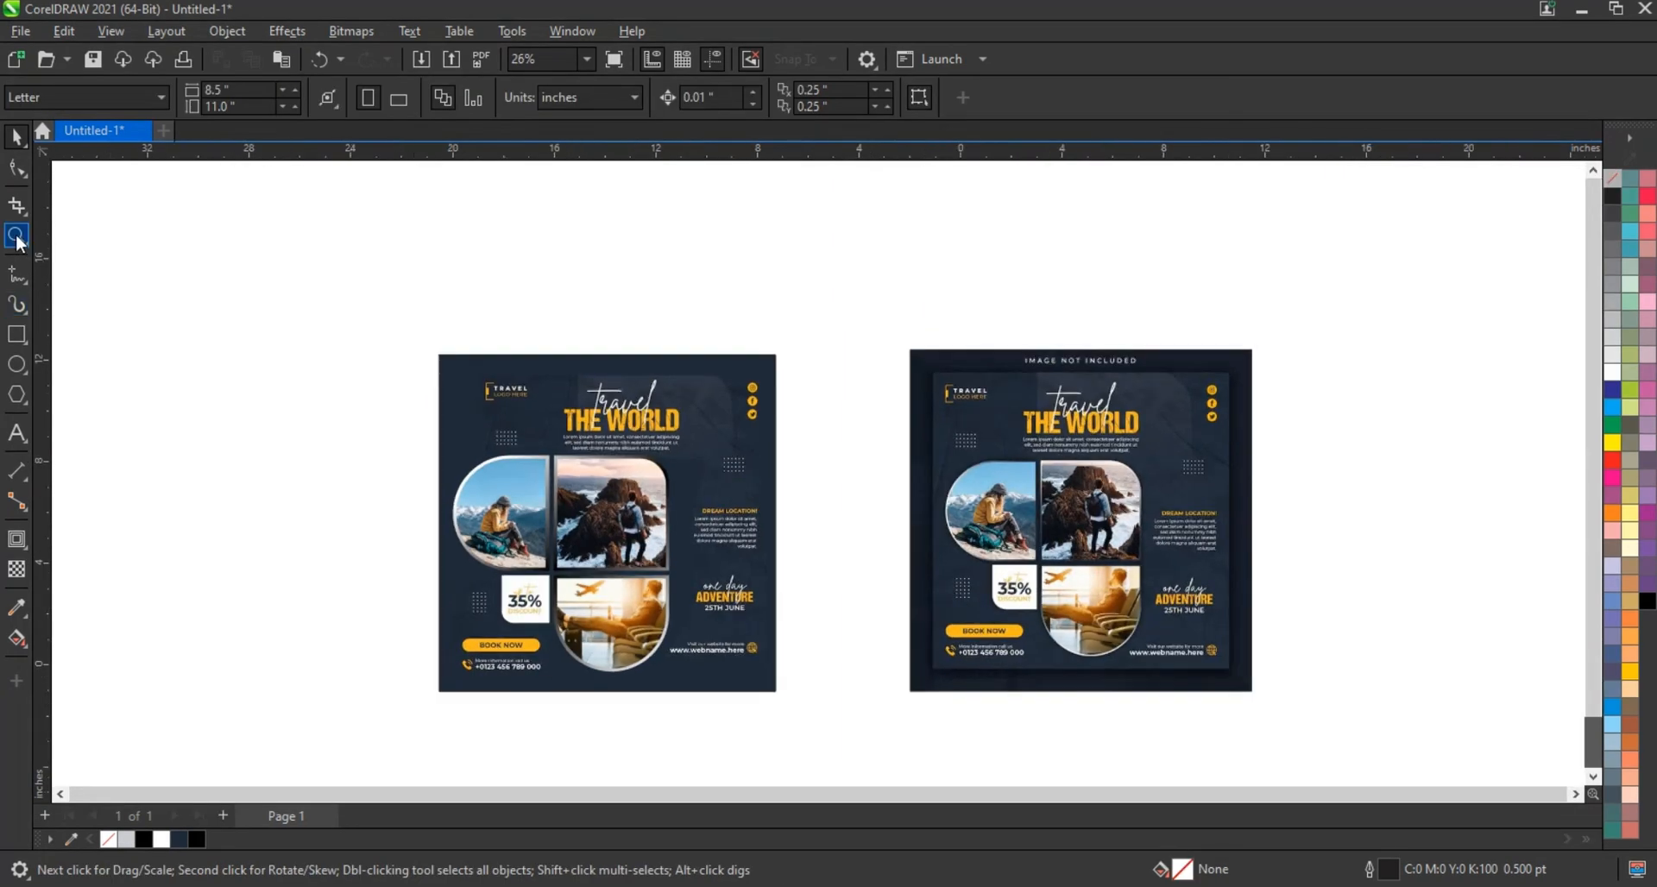
Zoom to fit the post and reference, then show them in full-screen preview with F9
click(16, 237)
mouse_move(396, 351)
mouse_down()
mouse_move(1198, 695)
mouse_move(1270, 703)
mouse_up()
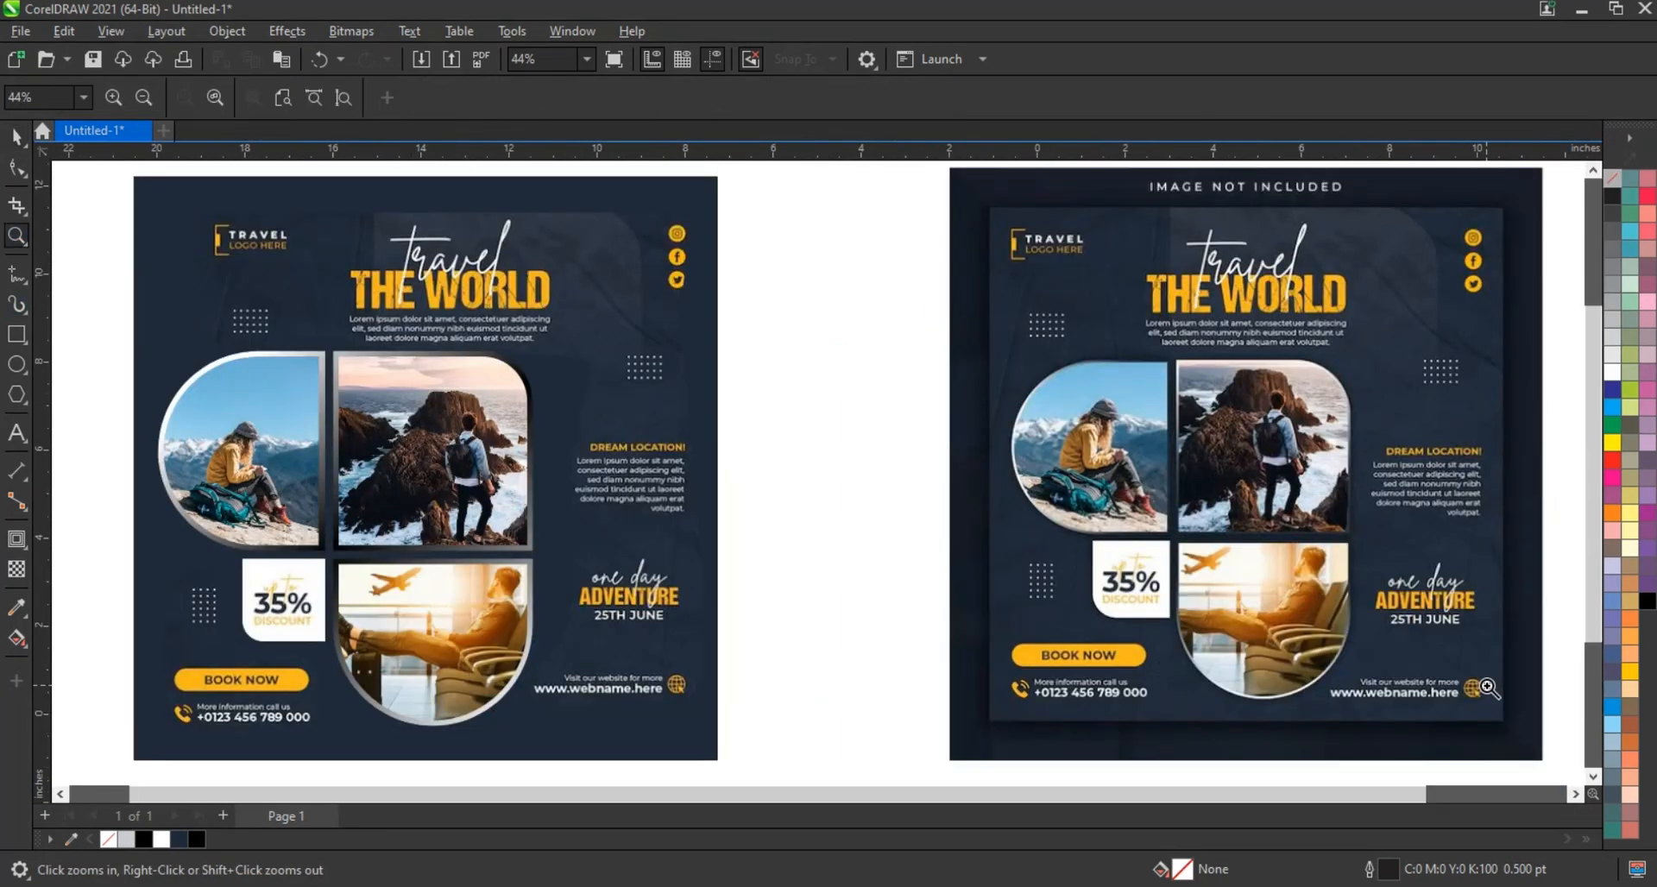
key(F9)
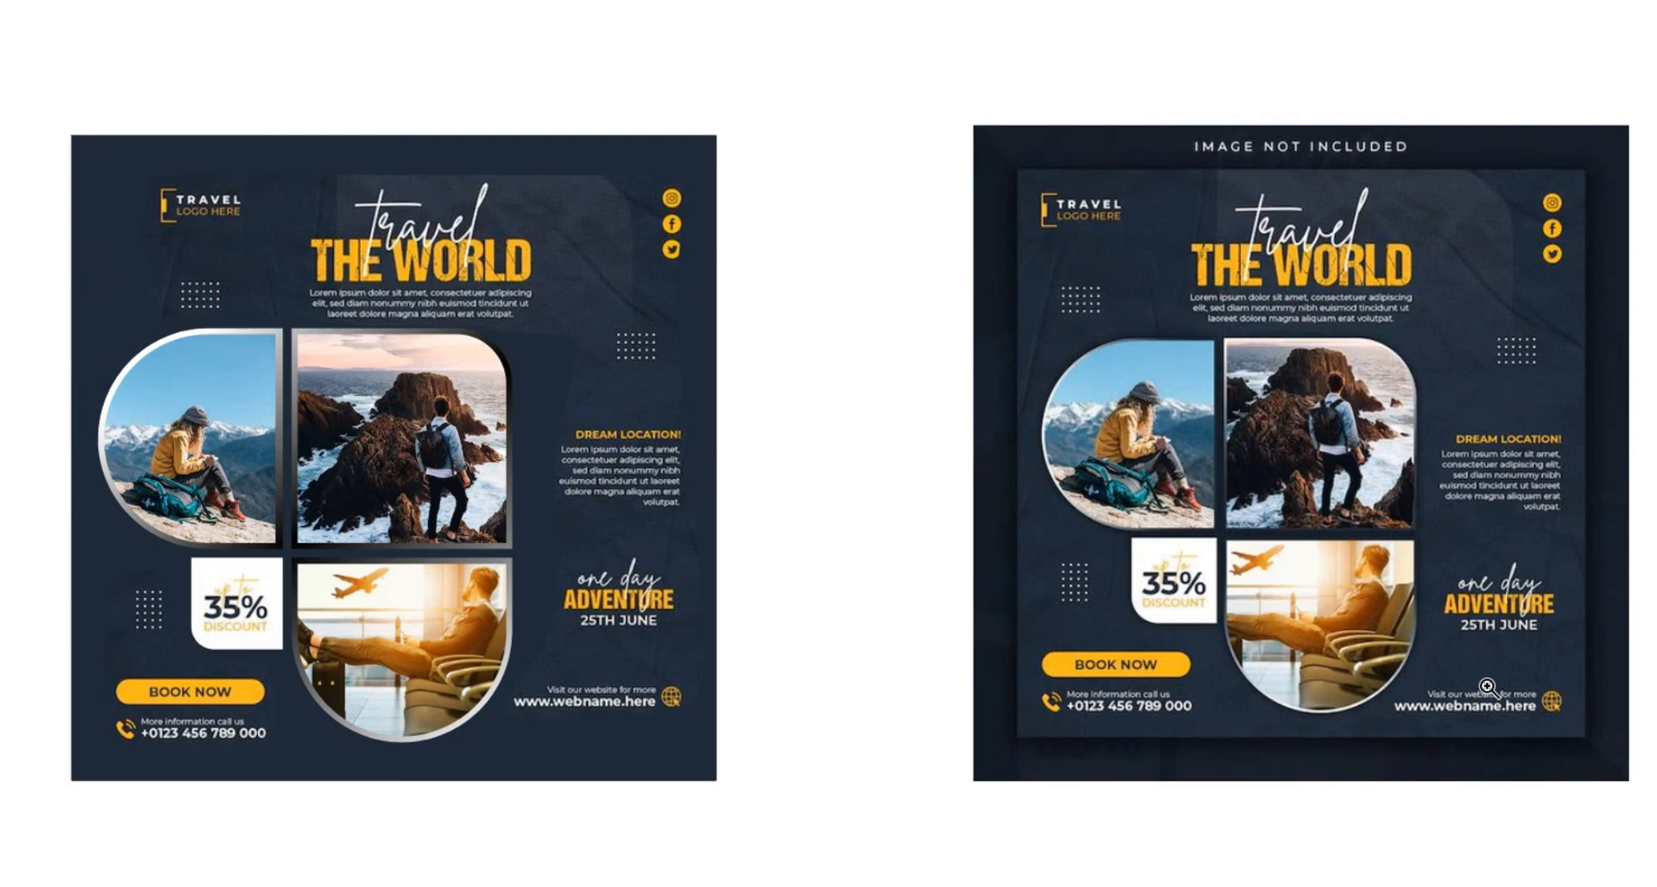